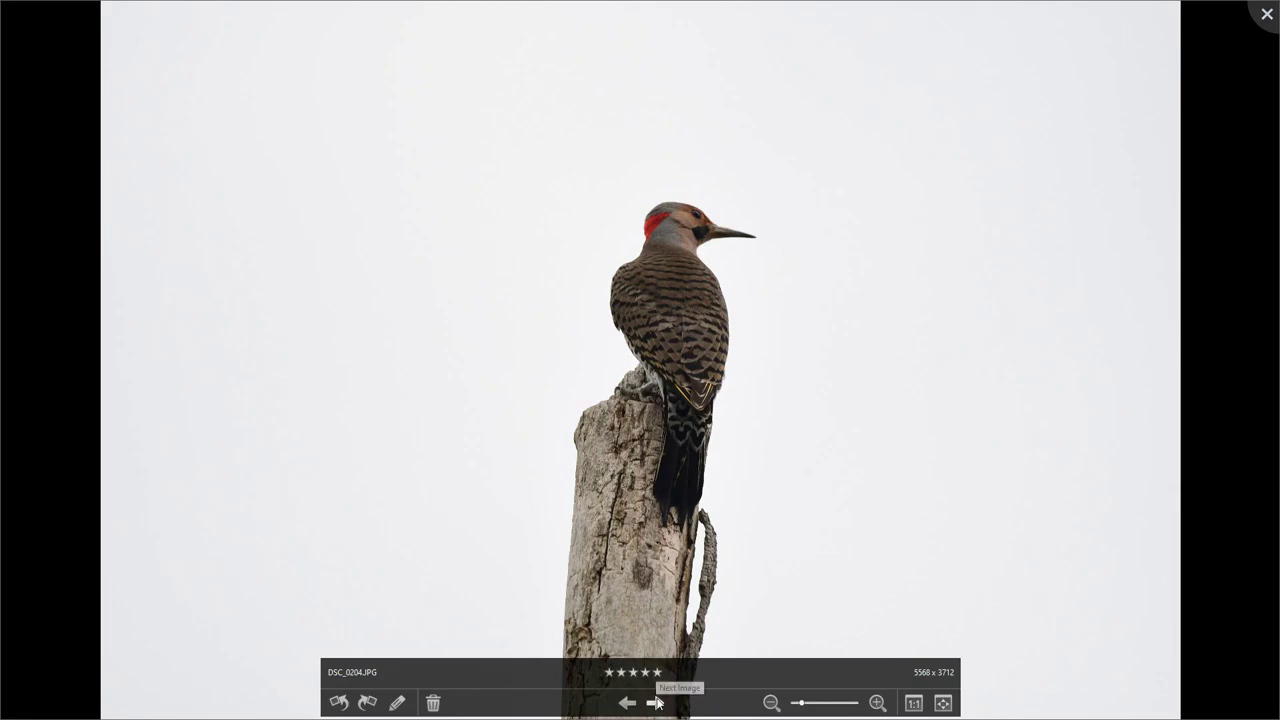
- Browse forward through the full-screen woodpecker photos from DSC_0204.JPG to DSC_0212.JPG to compare the shots
{"action": "left_click", "coordinate": [657, 702]}
{"action": "left_click", "coordinate": [657, 702]}
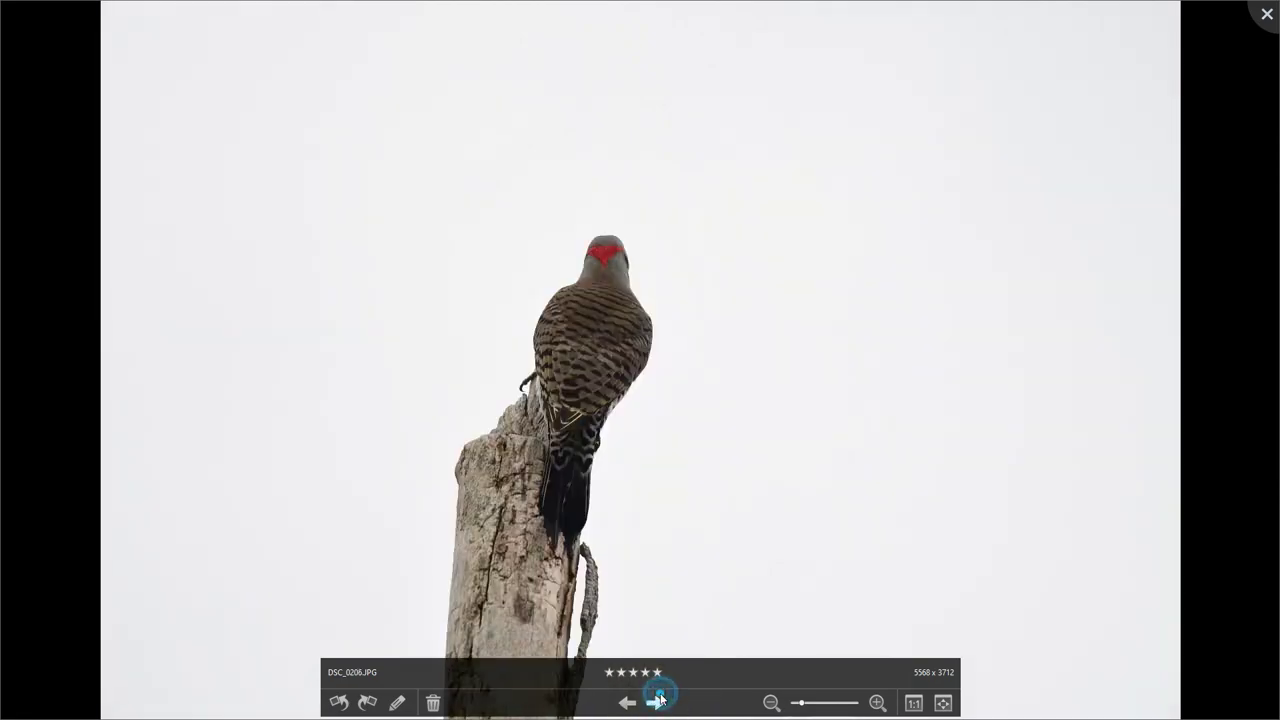
{"action": "left_click", "coordinate": [657, 702]}
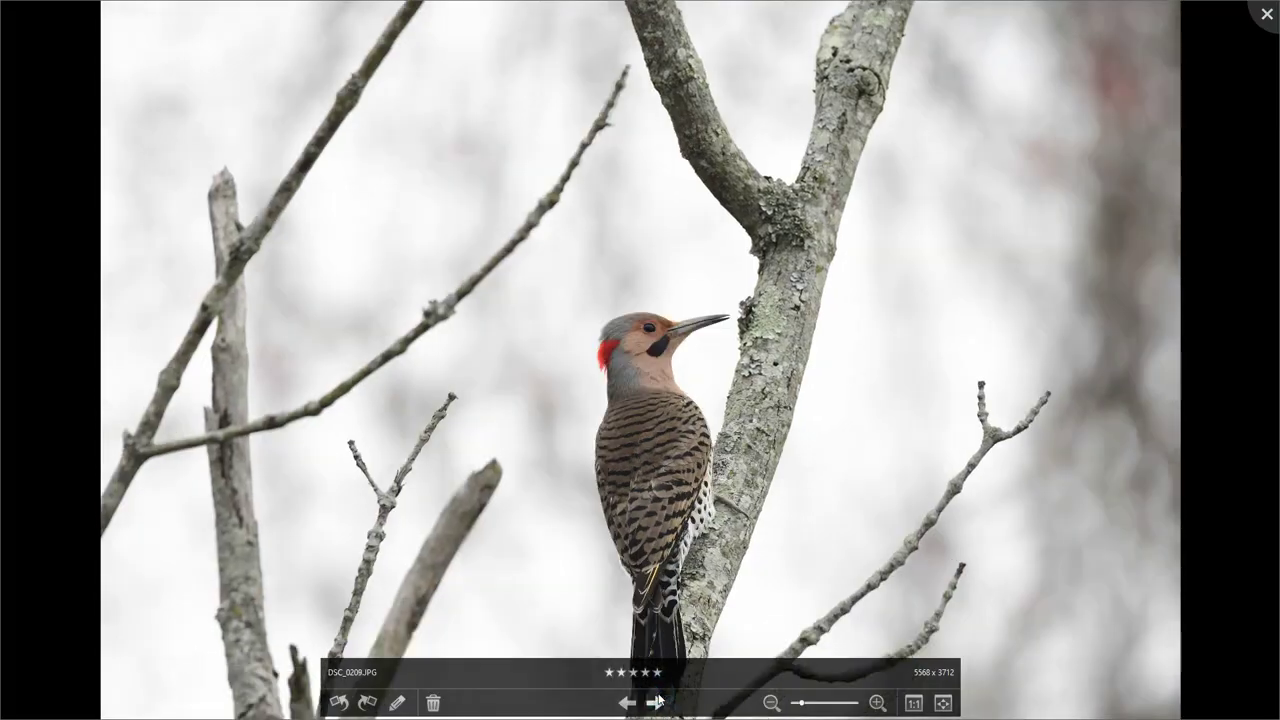
{"action": "left_click", "coordinate": [657, 702]}
{"action": "left_click", "coordinate": [657, 702]}
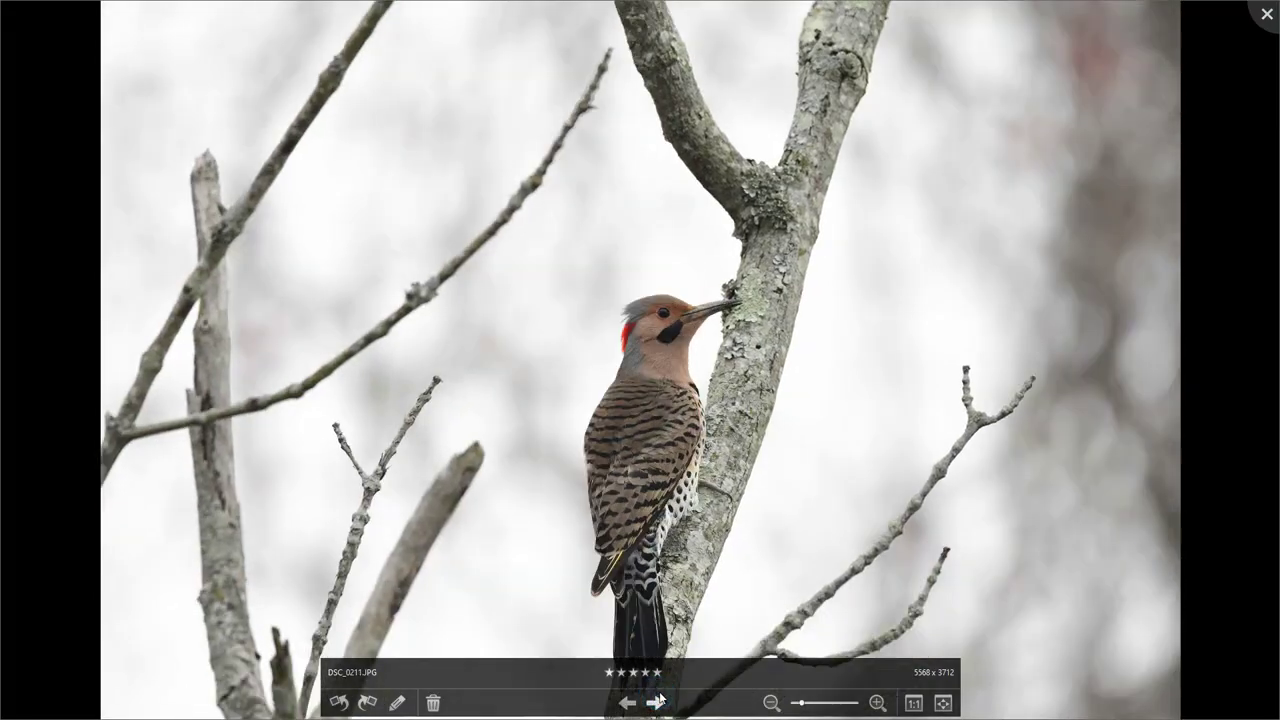
{"action": "left_click", "coordinate": [657, 702]}
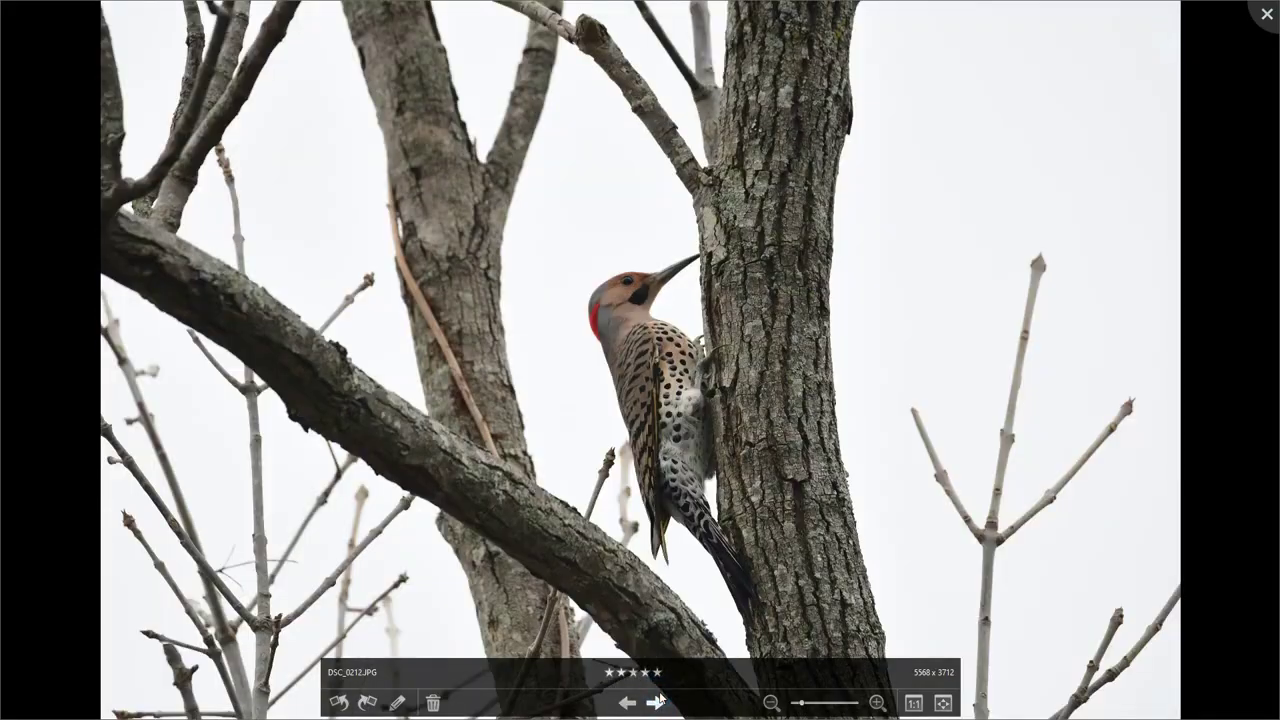
- Go back to photo DSC_0207.JPG, leave the full-screen preview and open the photo for editing
{"action": "left_click", "coordinate": [627, 702]}
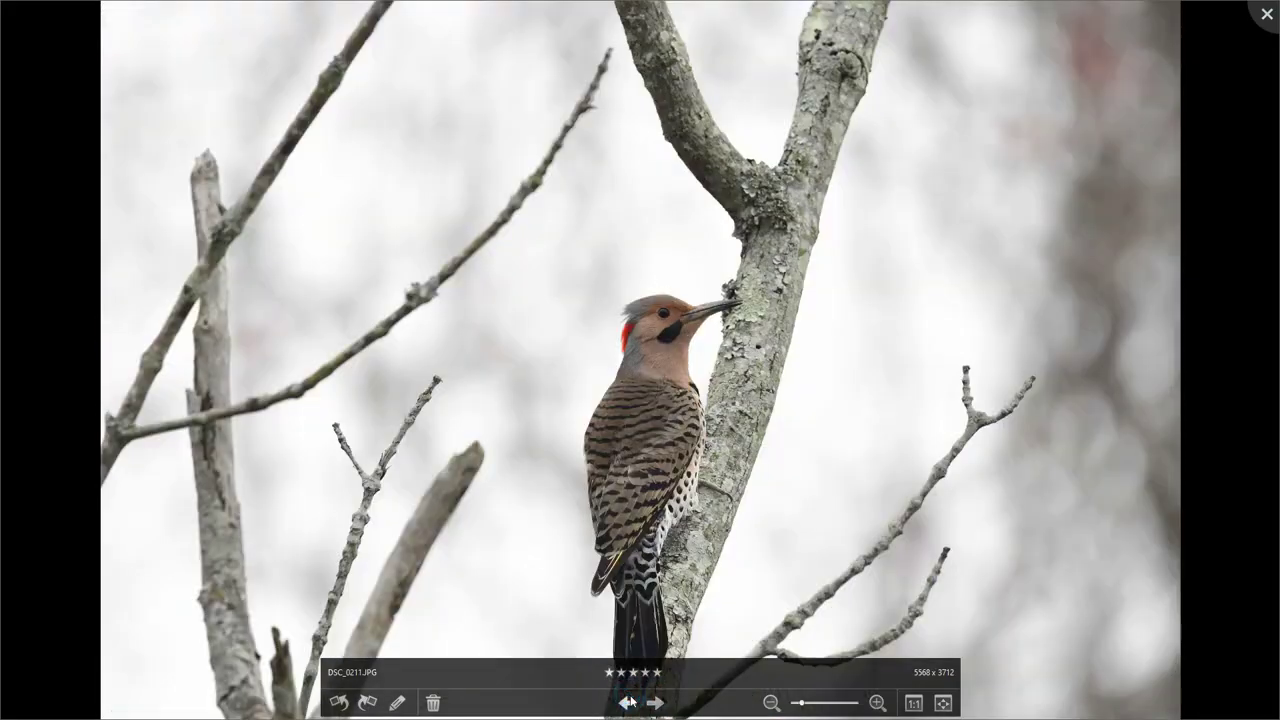
{"action": "left_click", "coordinate": [628, 702]}
{"action": "left_click", "coordinate": [628, 702]}
{"action": "left_click", "coordinate": [628, 702]}
{"action": "left_click", "coordinate": [629, 702]}
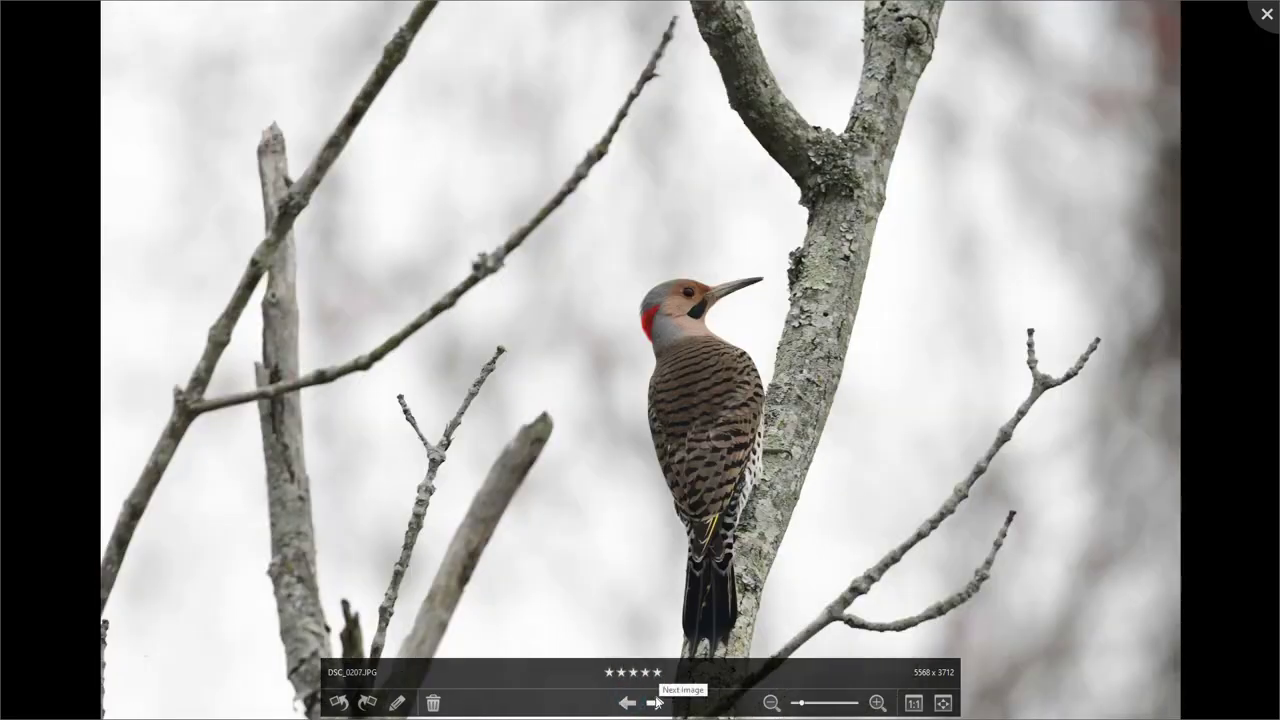
{"action": "left_click", "coordinate": [1264, 13]}
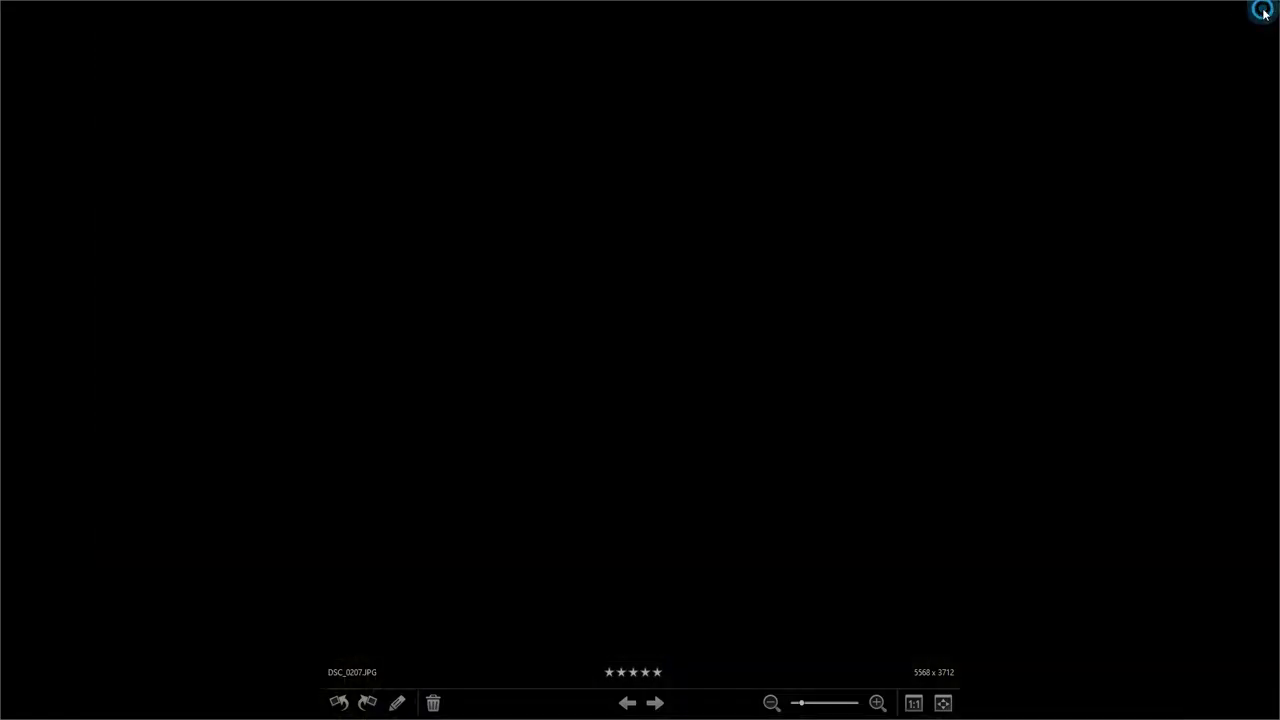
{"action": "left_click", "coordinate": [720, 16]}
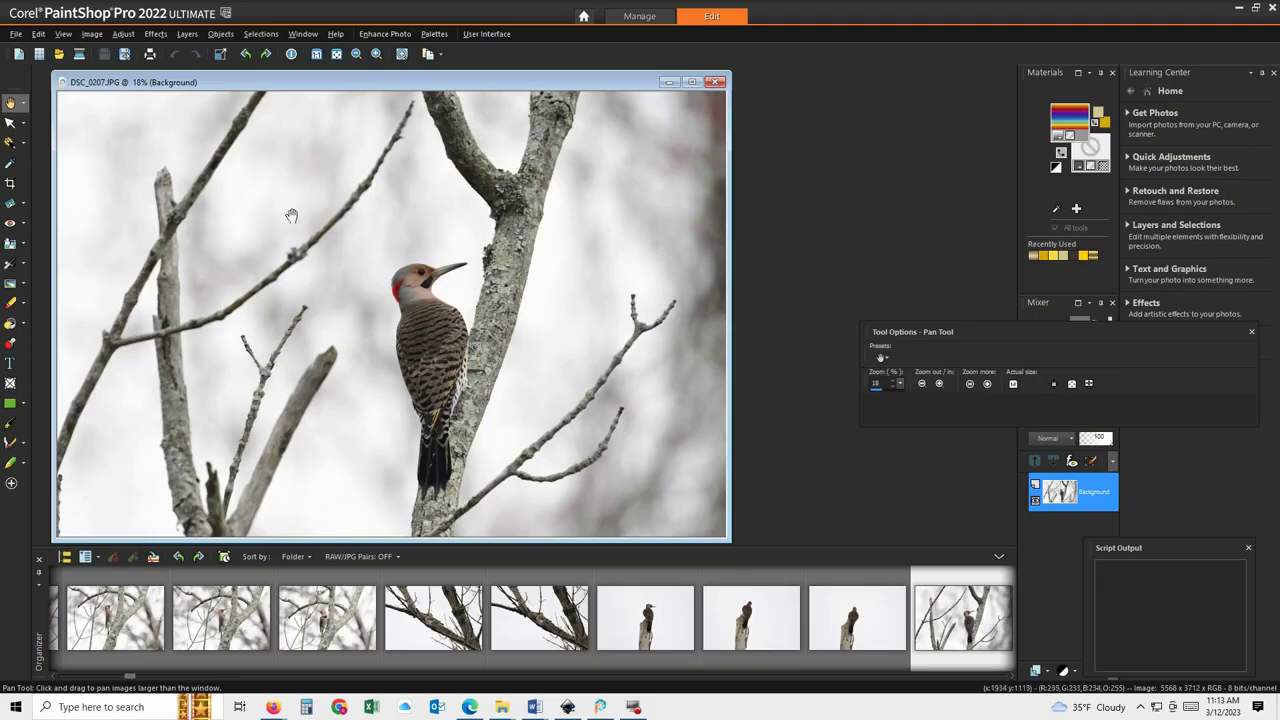
- Crop the photo around the woodpecker and side branch with the 2 x 3 (4 x 6) preset, about 3690 x 2460 pixels
{"action": "left_click", "coordinate": [12, 182]}
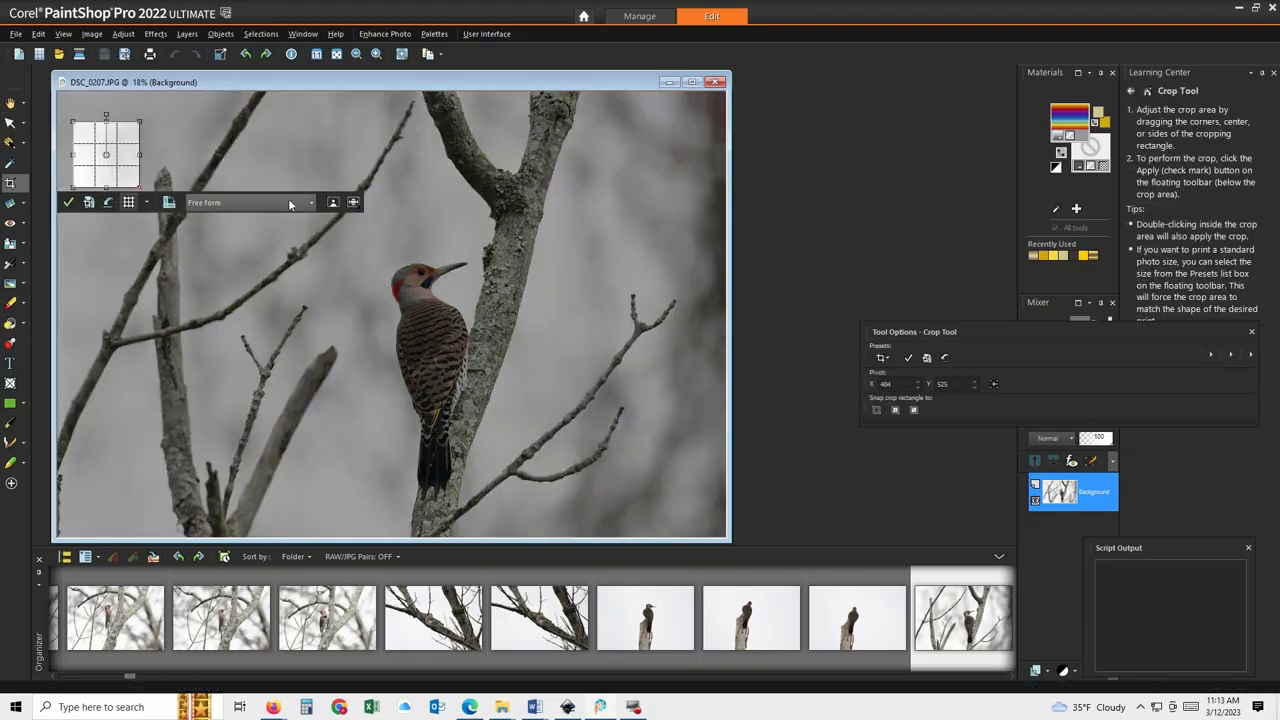
{"action": "left_click", "coordinate": [311, 203]}
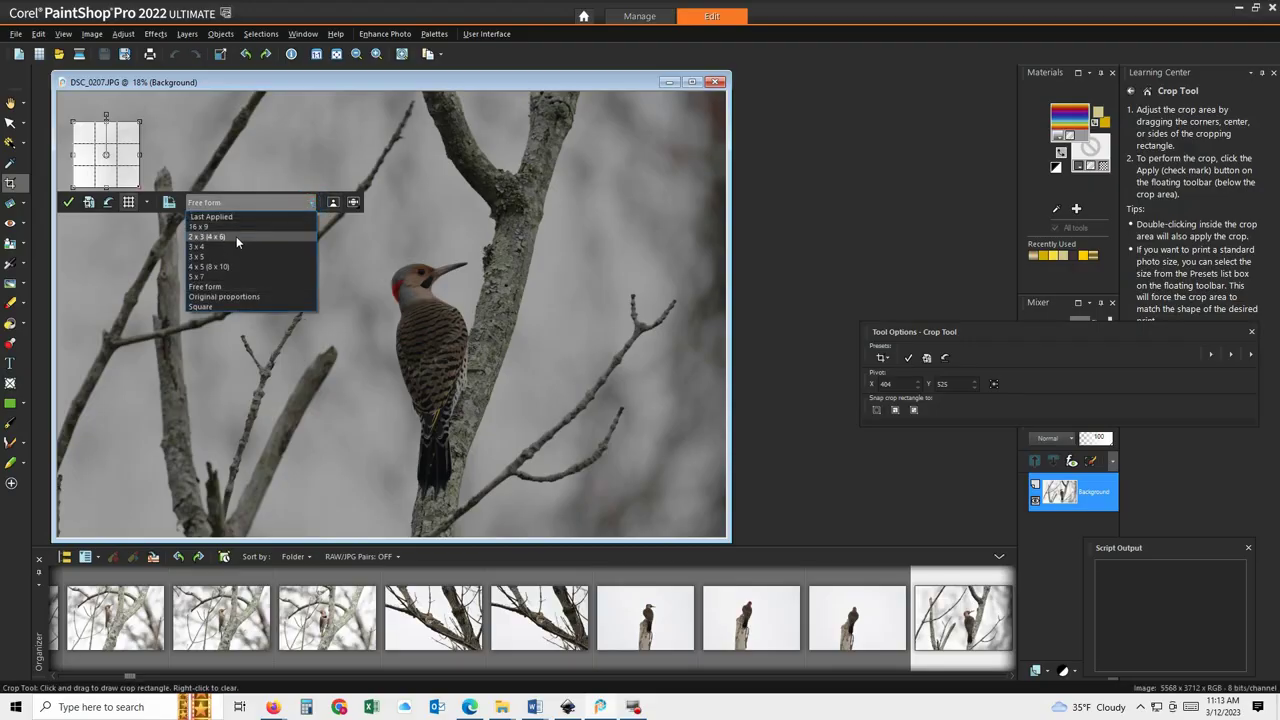
{"action": "left_click", "coordinate": [235, 236]}
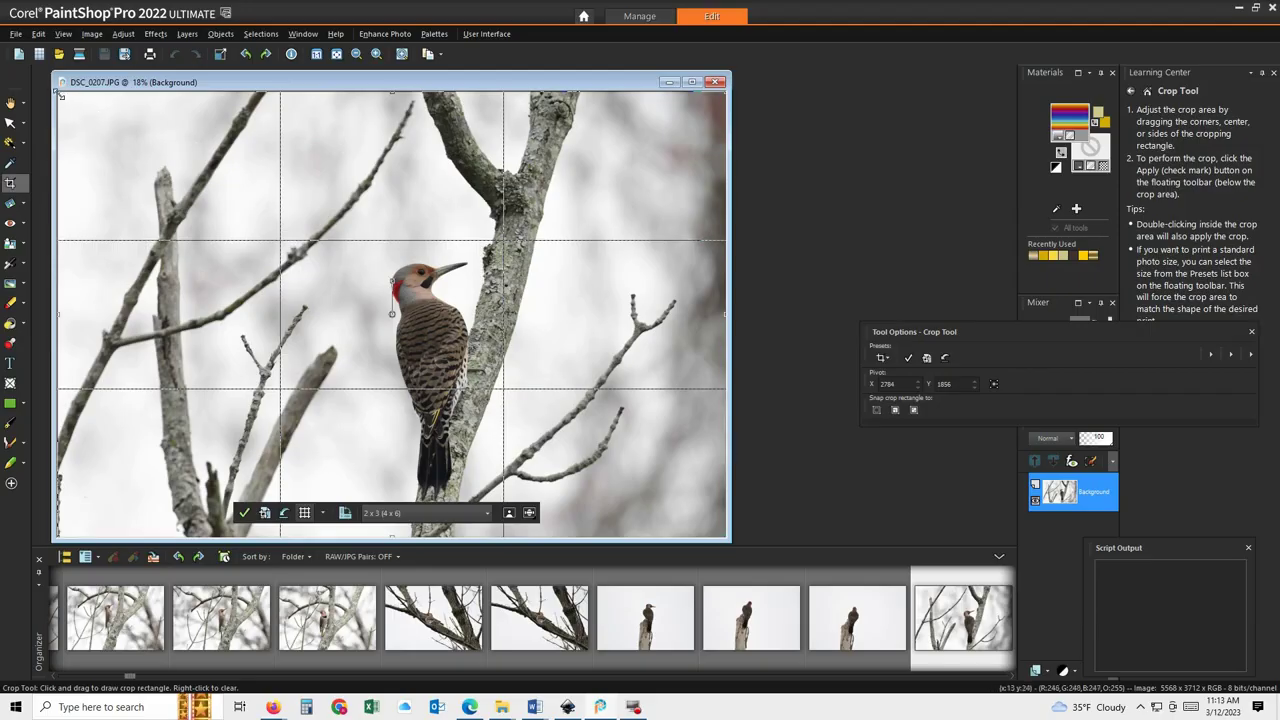
{"action": "left_click_drag", "start_coordinate": [60, 93], "coordinate": [289, 234]}
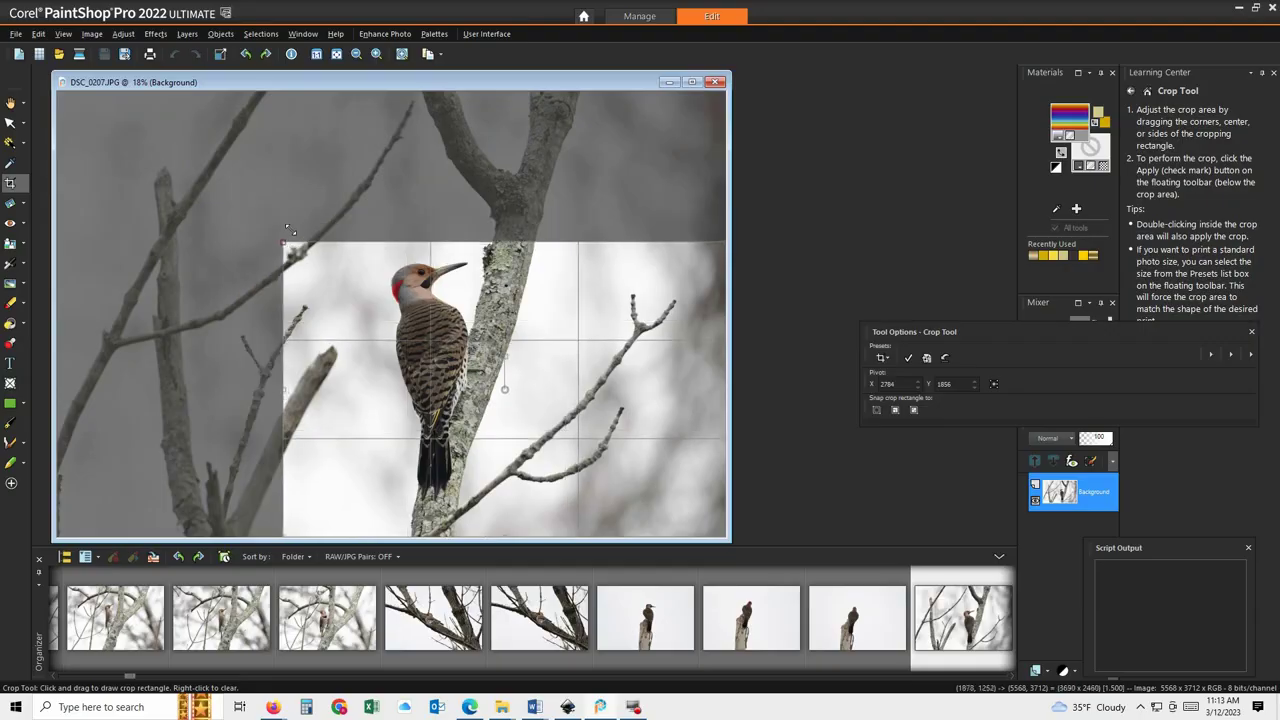
{"action": "left_click_drag", "start_coordinate": [508, 383], "coordinate": [511, 365]}
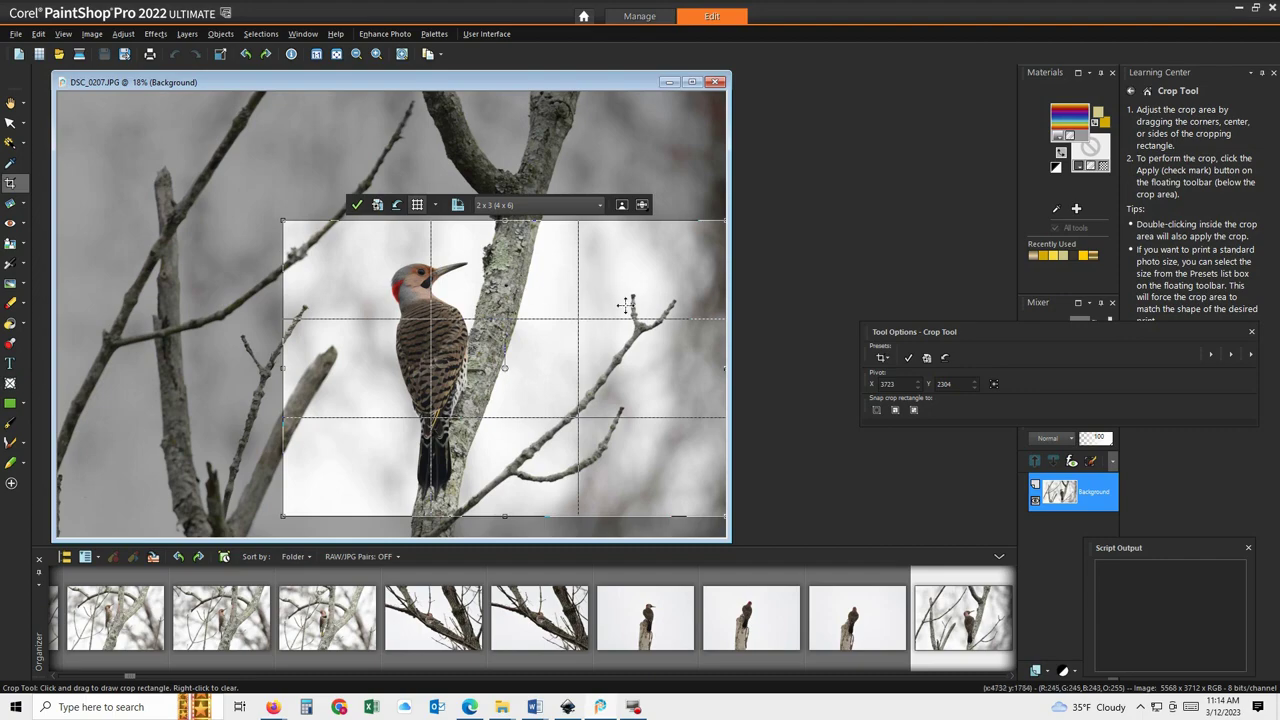
{"action": "left_click", "coordinate": [357, 205]}
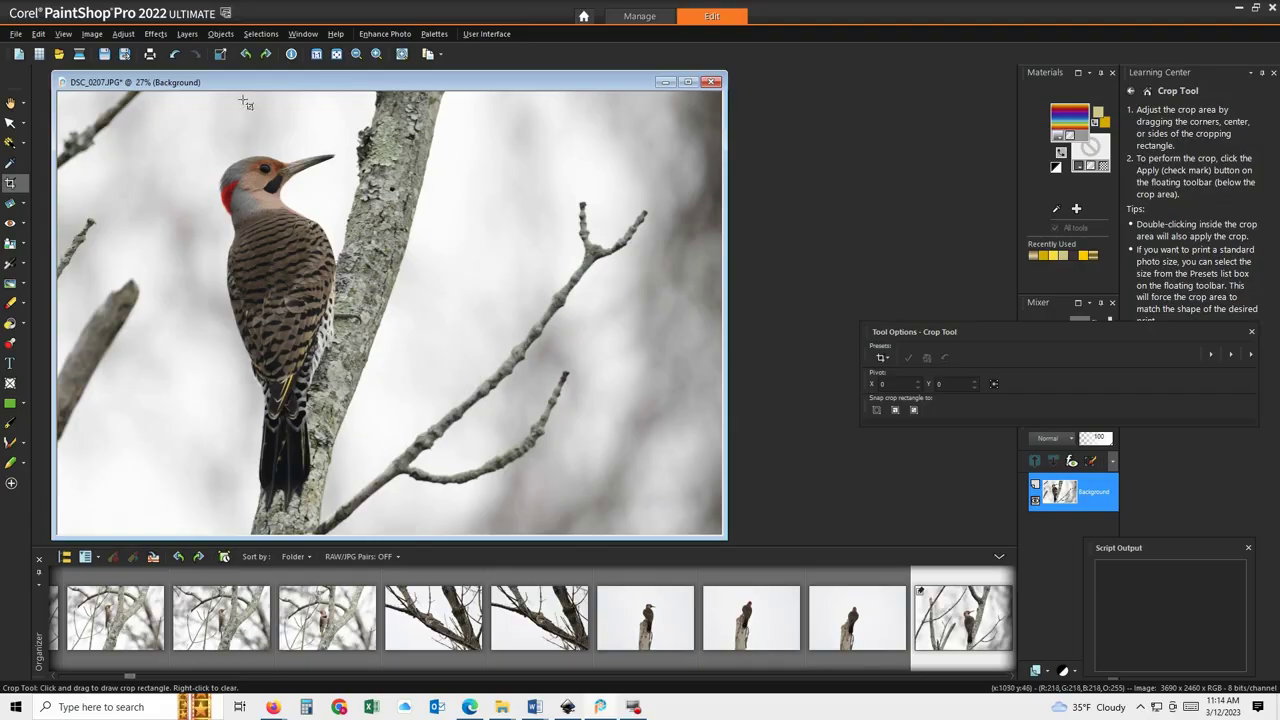
- Open the cropped photo in the GRFX Studio - Corel Edition plugin from Auto FX Software
{"action": "left_click", "coordinate": [155, 33]}
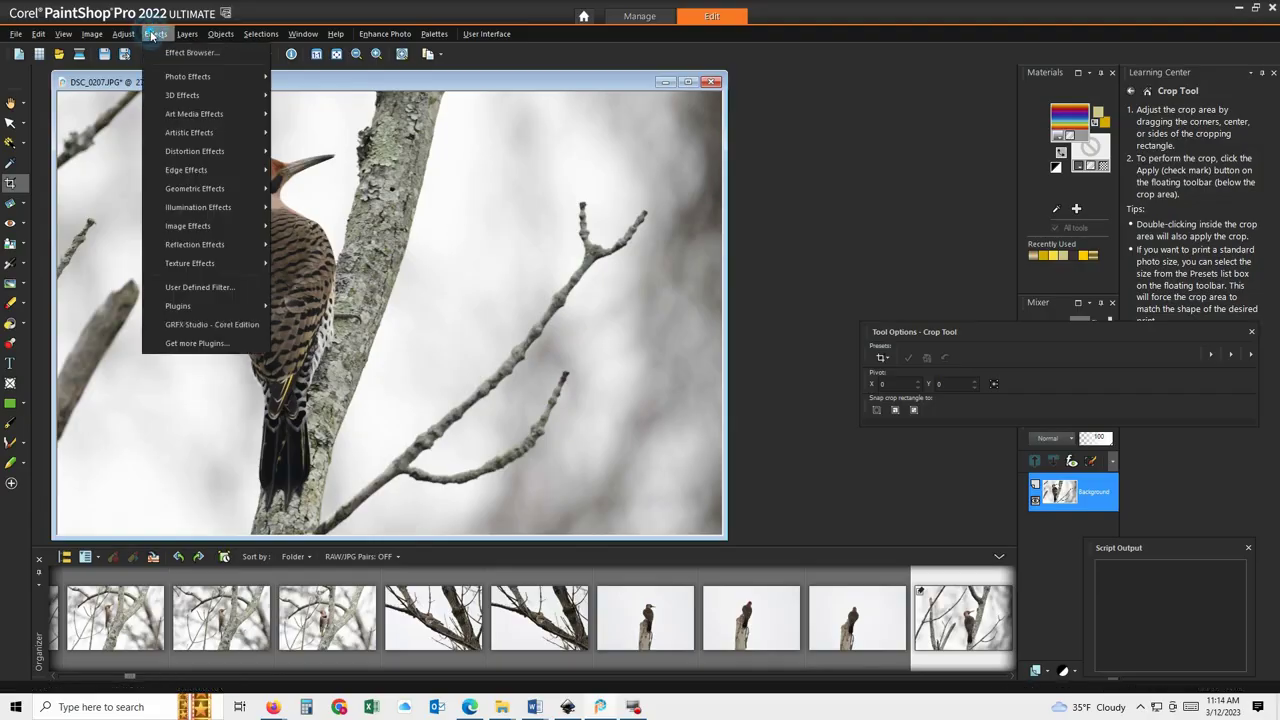
{"action": "left_click", "coordinate": [194, 304]}
{"action": "left_click", "coordinate": [325, 308]}
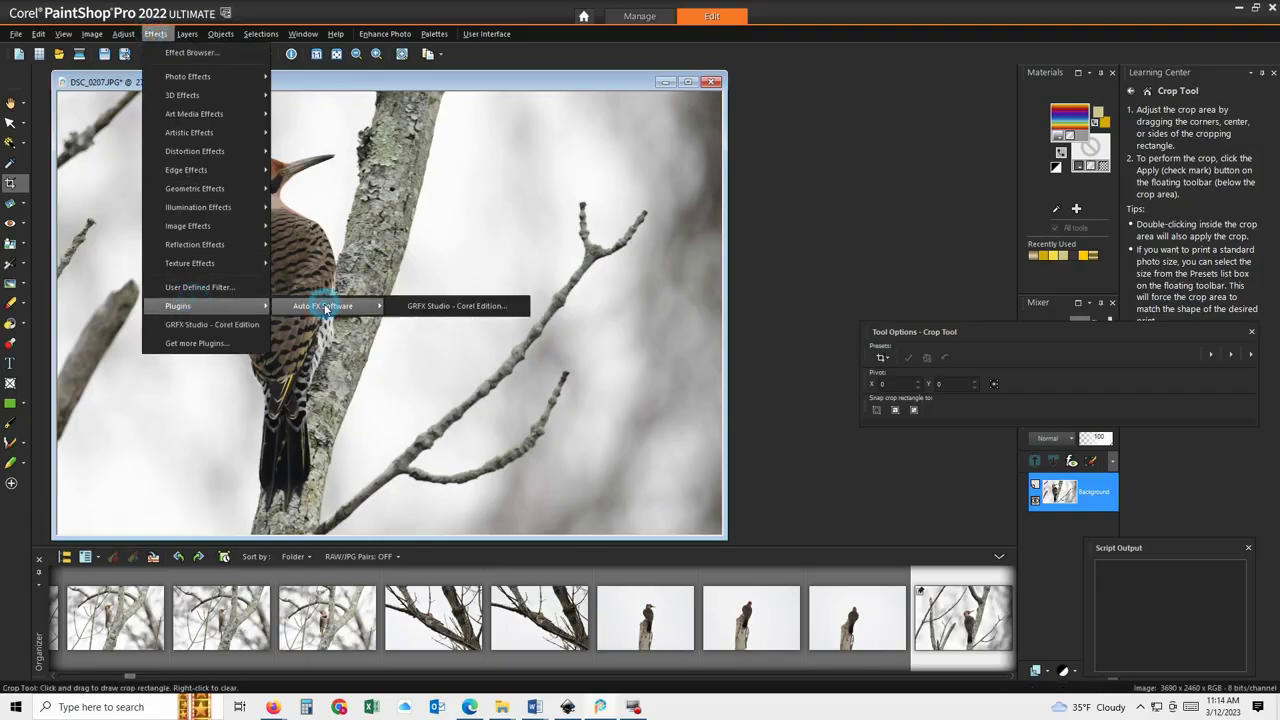
{"action": "left_click", "coordinate": [430, 309]}
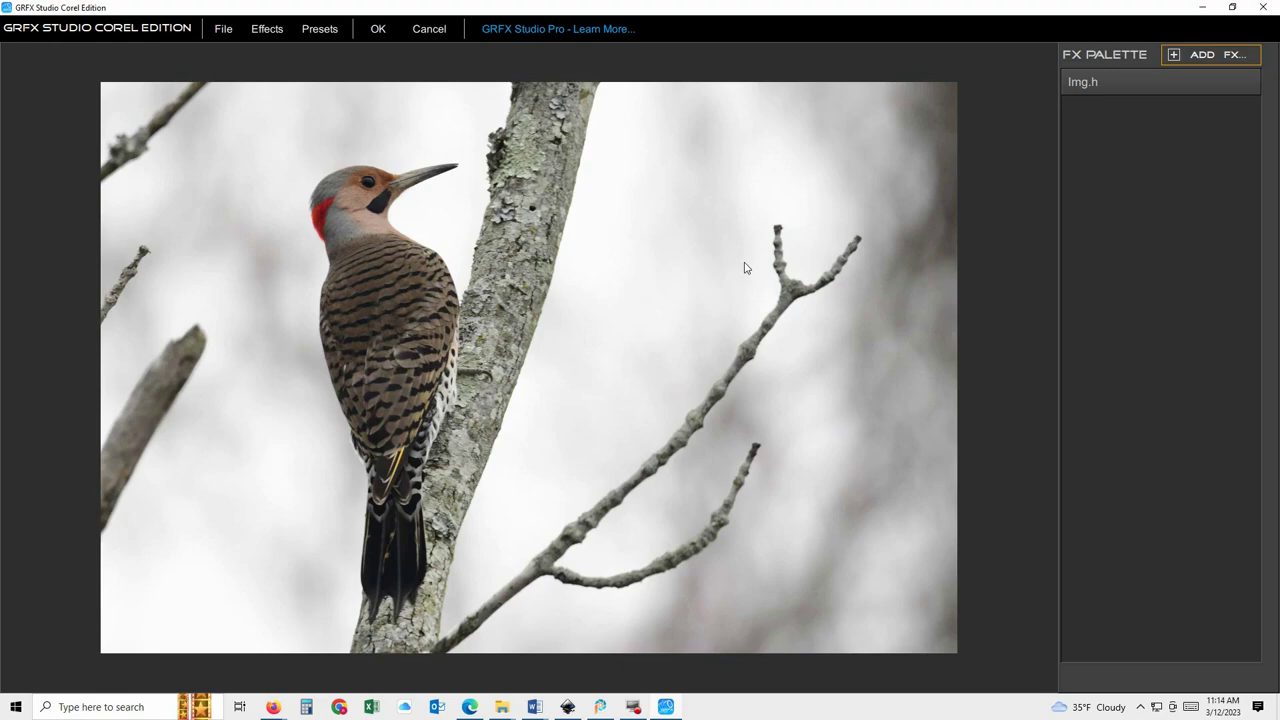
- Look over the Black & White effects, then apply the Lighten & Sharpen effect from the Sharpening photo effects
{"action": "left_click", "coordinate": [276, 30]}
{"action": "left_click", "coordinate": [271, 50]}
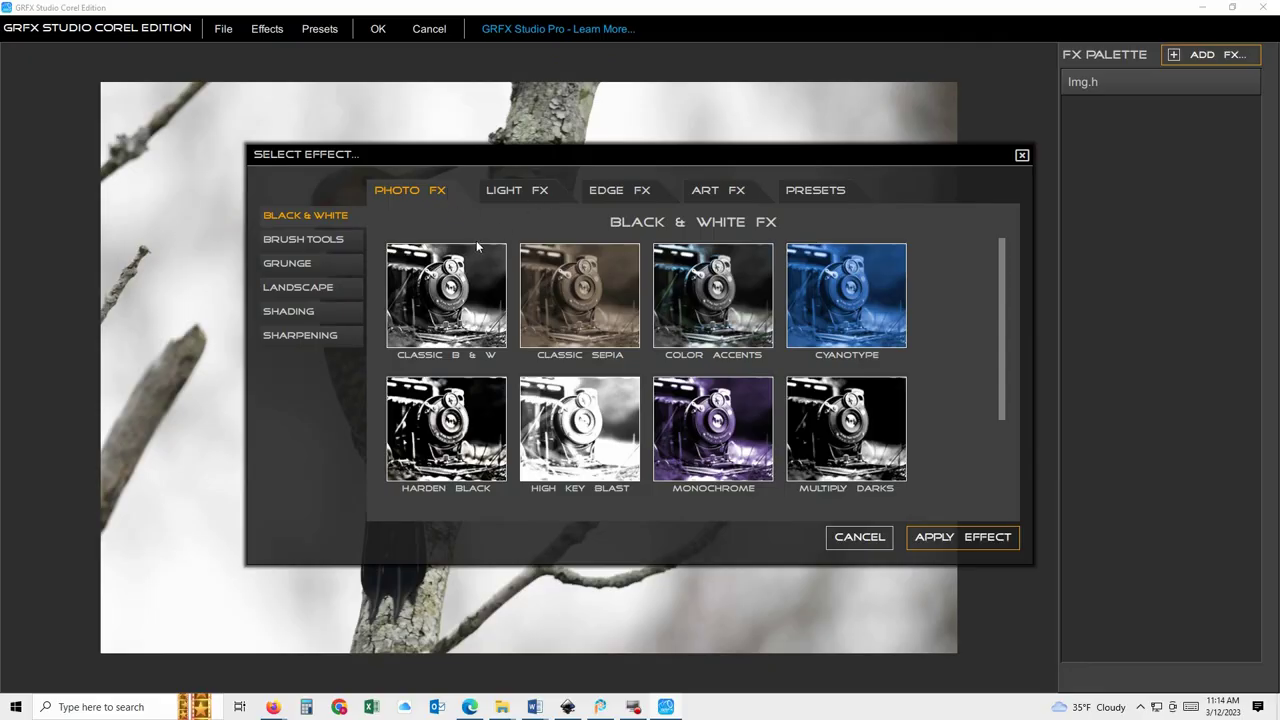
{"action": "scroll", "coordinate": [656, 307], "scroll_direction": "down", "scroll_amount": 3}
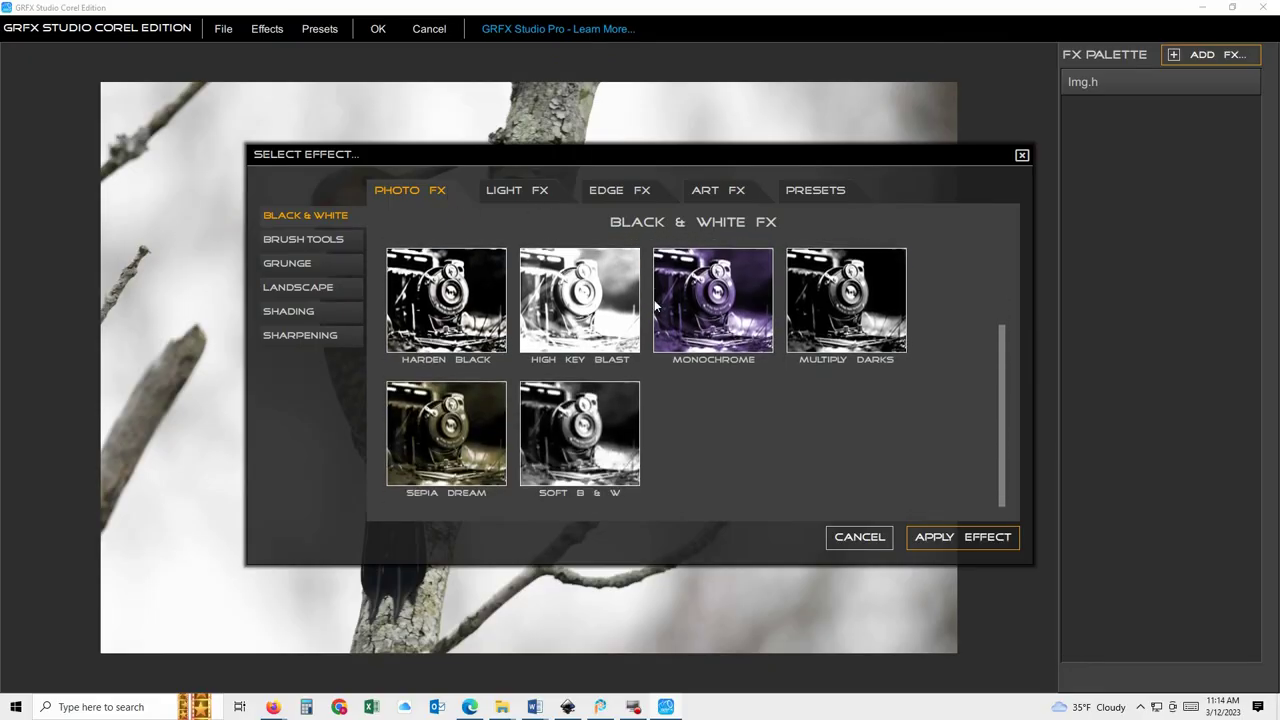
{"action": "scroll", "coordinate": [656, 307], "scroll_direction": "up", "scroll_amount": 3}
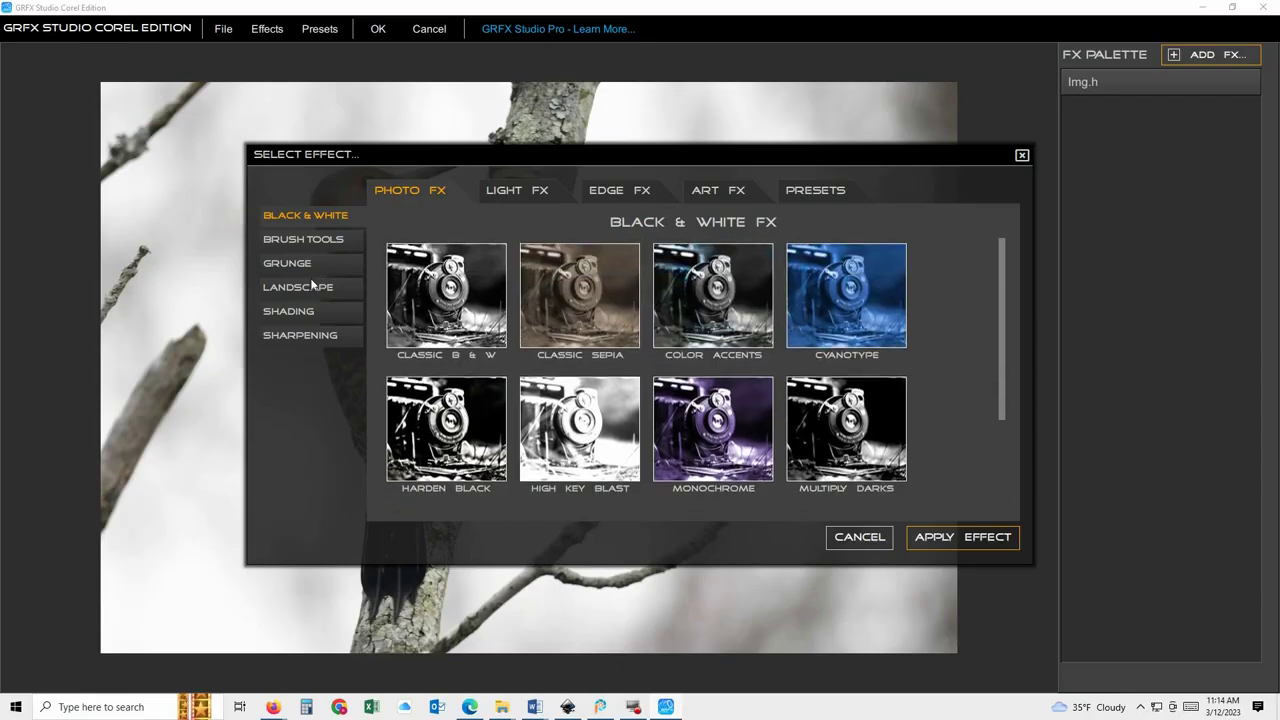
{"action": "left_click", "coordinate": [301, 335]}
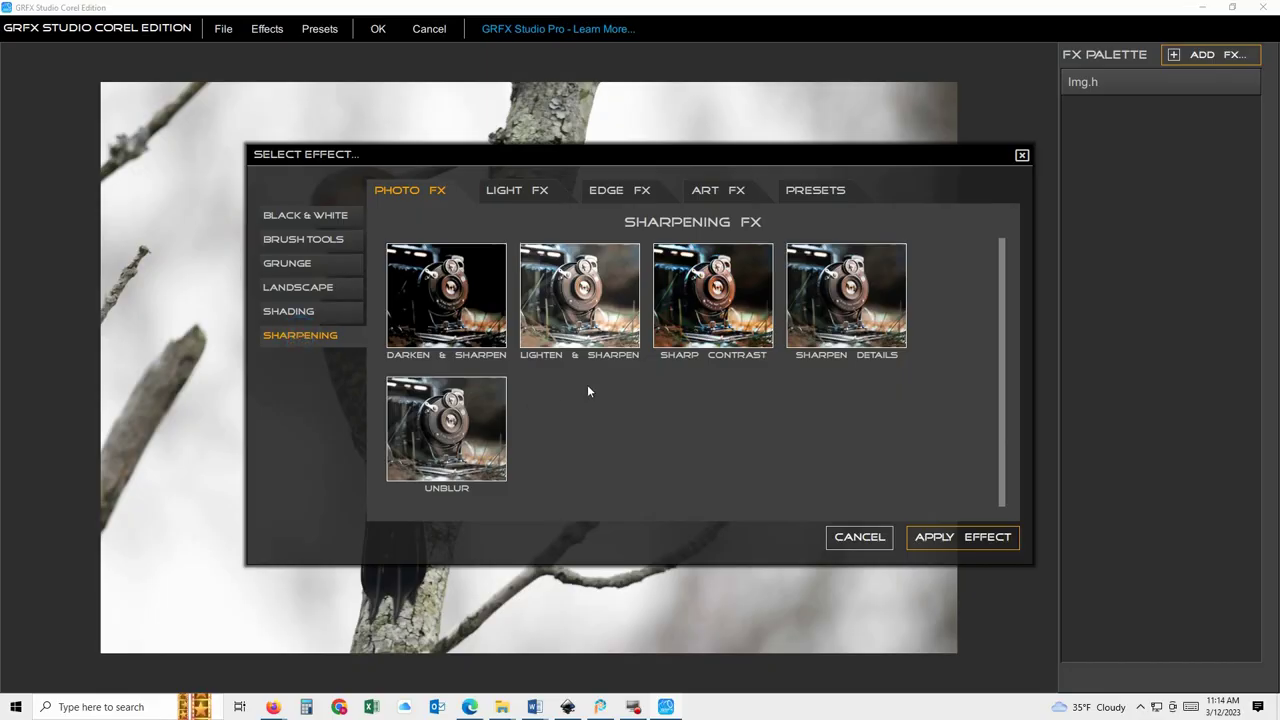
{"action": "left_click", "coordinate": [585, 315]}
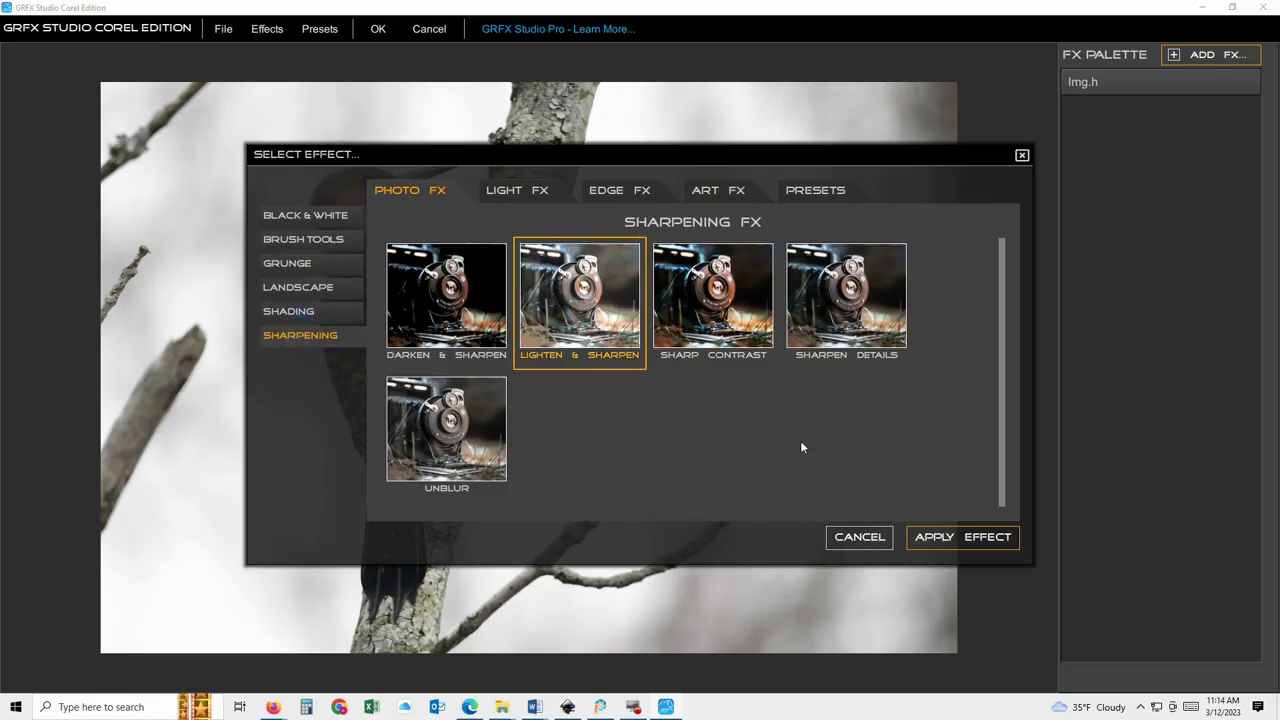
{"action": "left_click", "coordinate": [978, 540]}
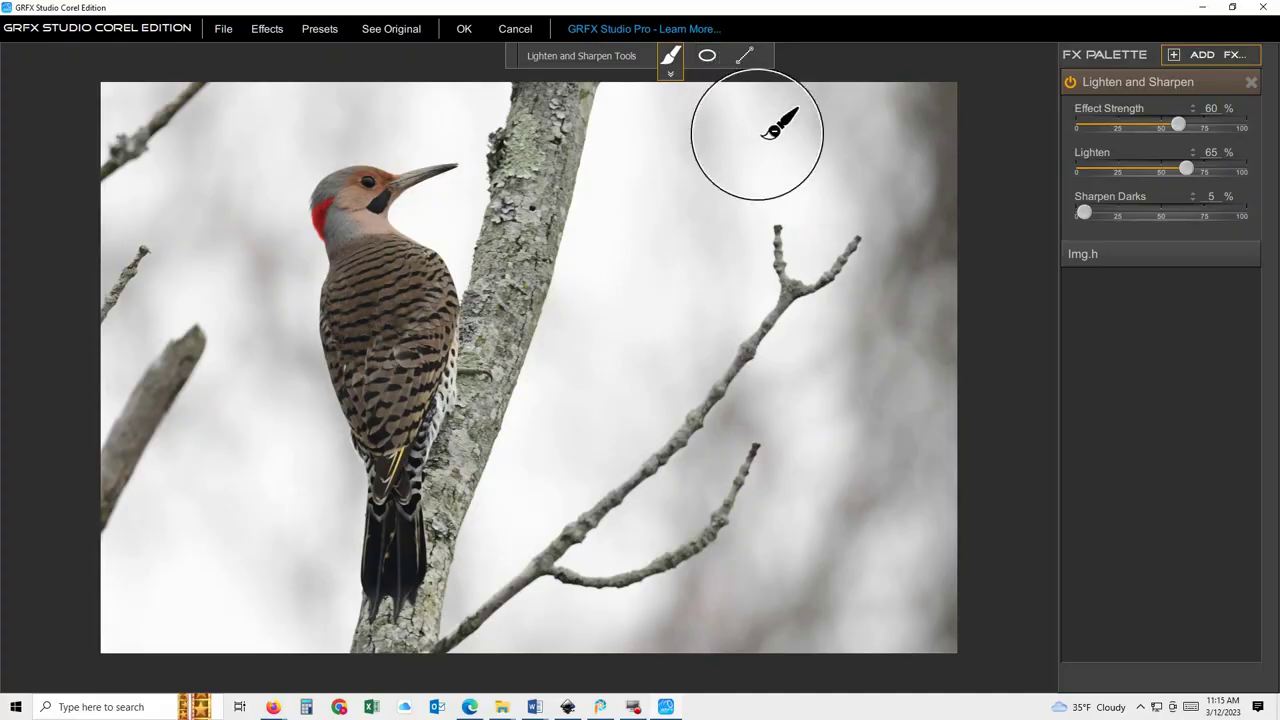
- Toggle between the original and the lightened, sharpened photo to compare them
{"action": "left_click", "coordinate": [418, 32]}
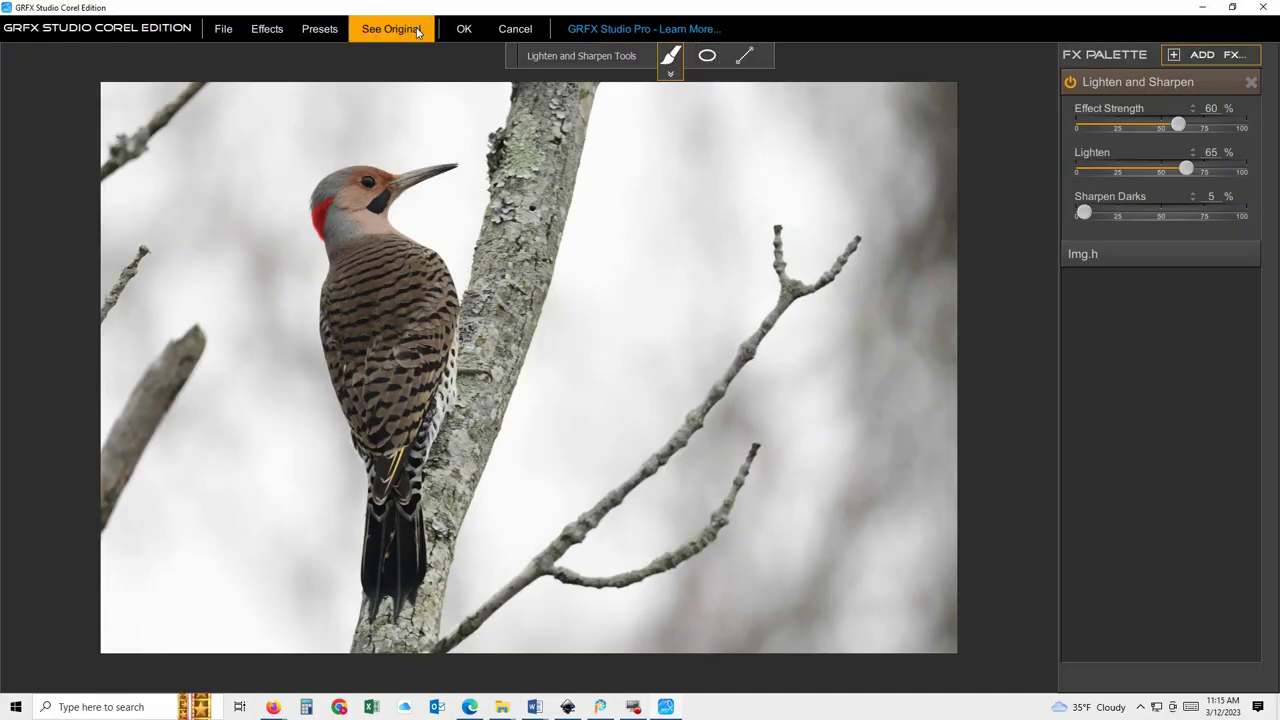
{"action": "left_click", "coordinate": [418, 32]}
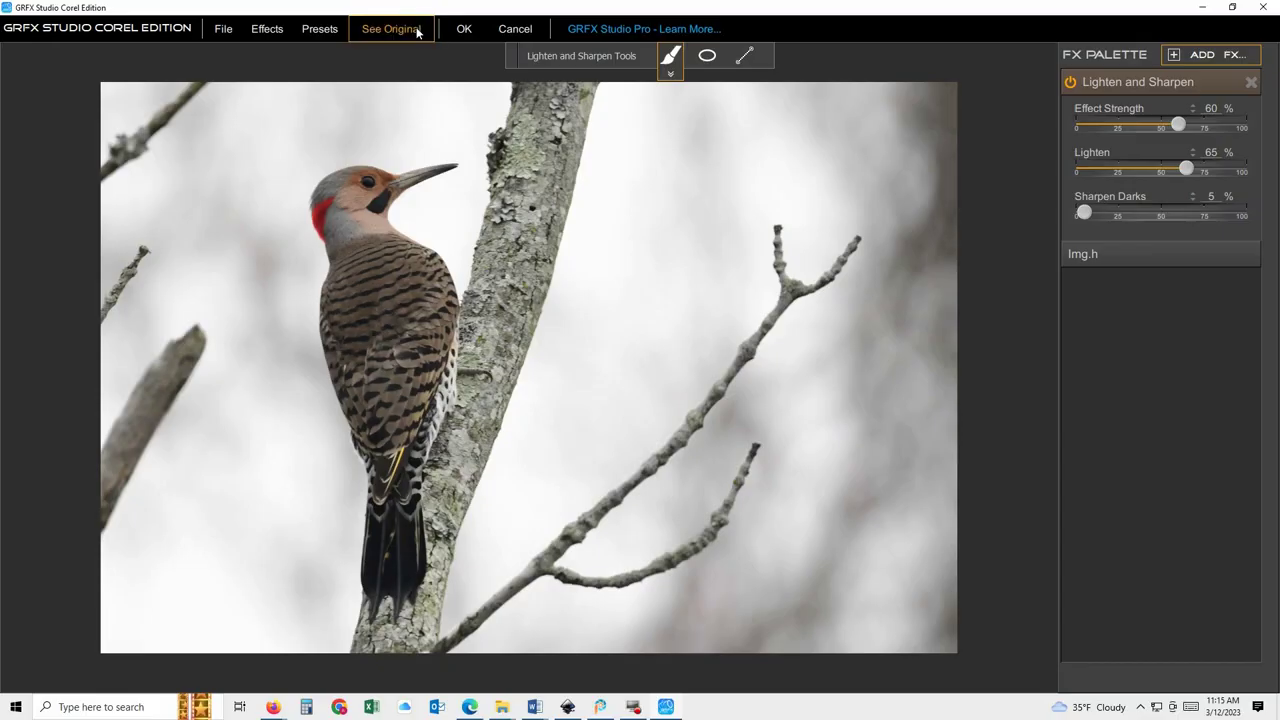
{"action": "left_click", "coordinate": [418, 32]}
{"action": "left_click", "coordinate": [418, 32]}
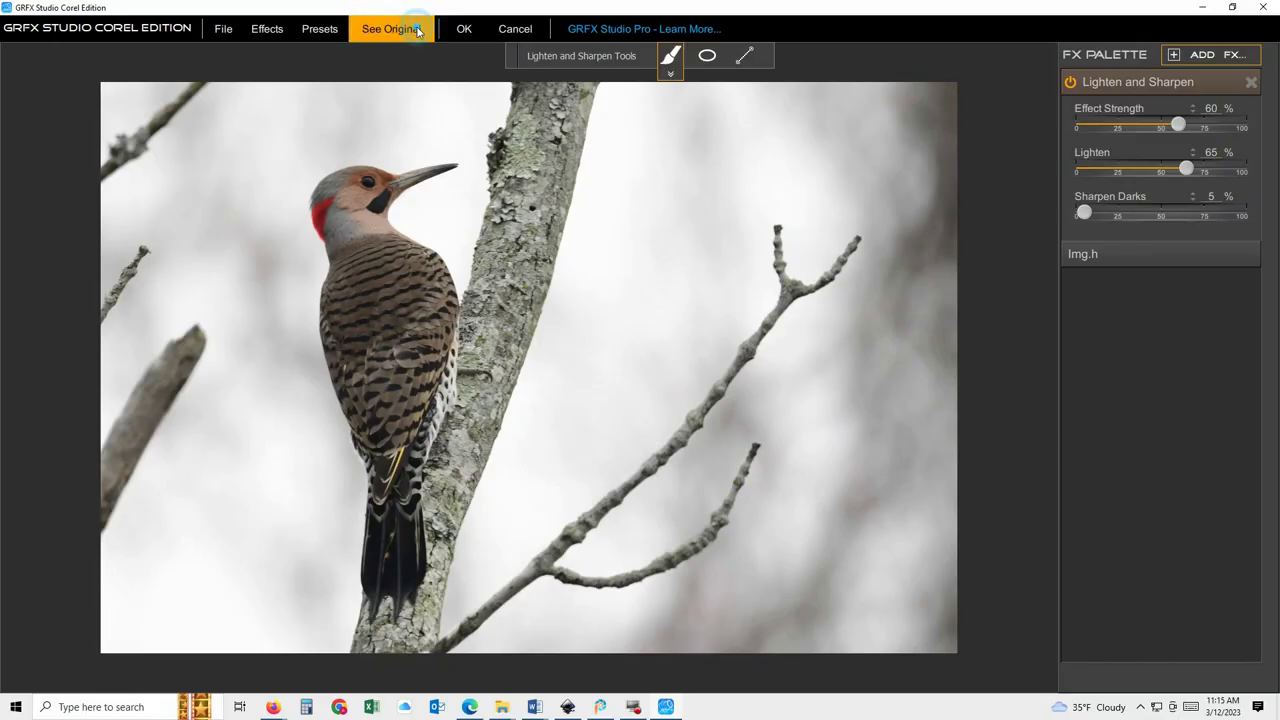
{"action": "left_click", "coordinate": [418, 32]}
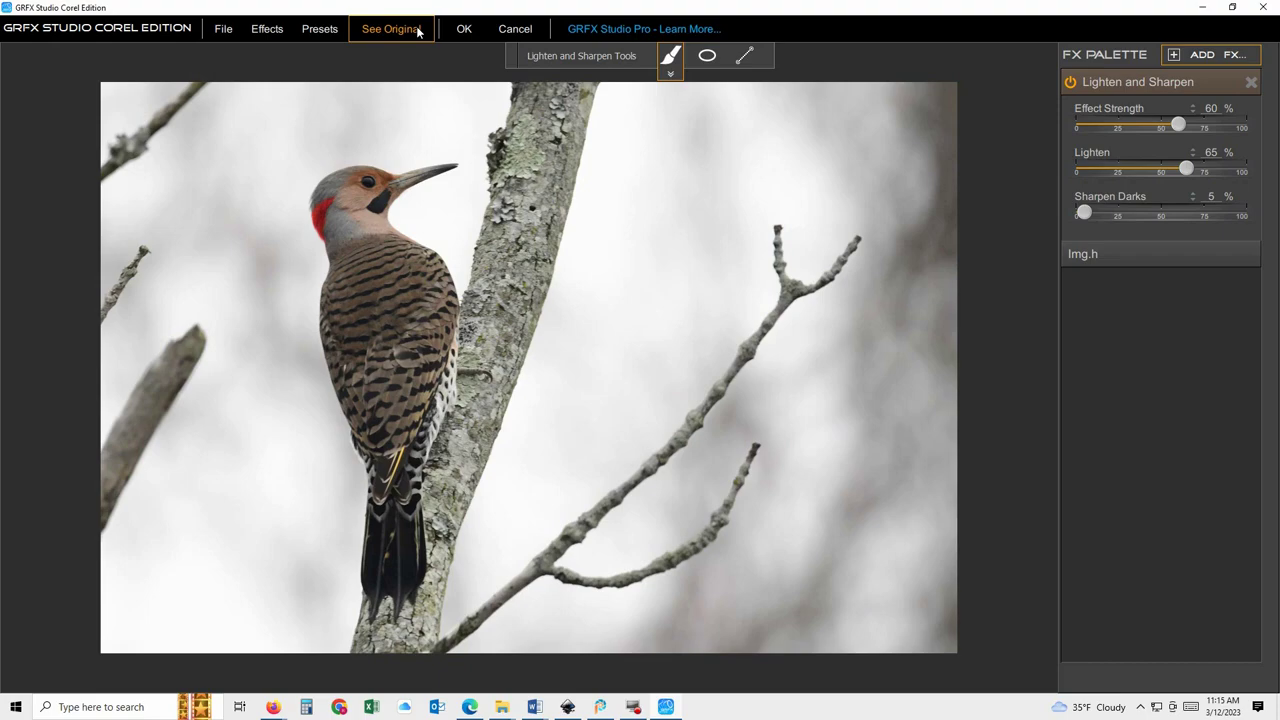
{"action": "left_click", "coordinate": [418, 32]}
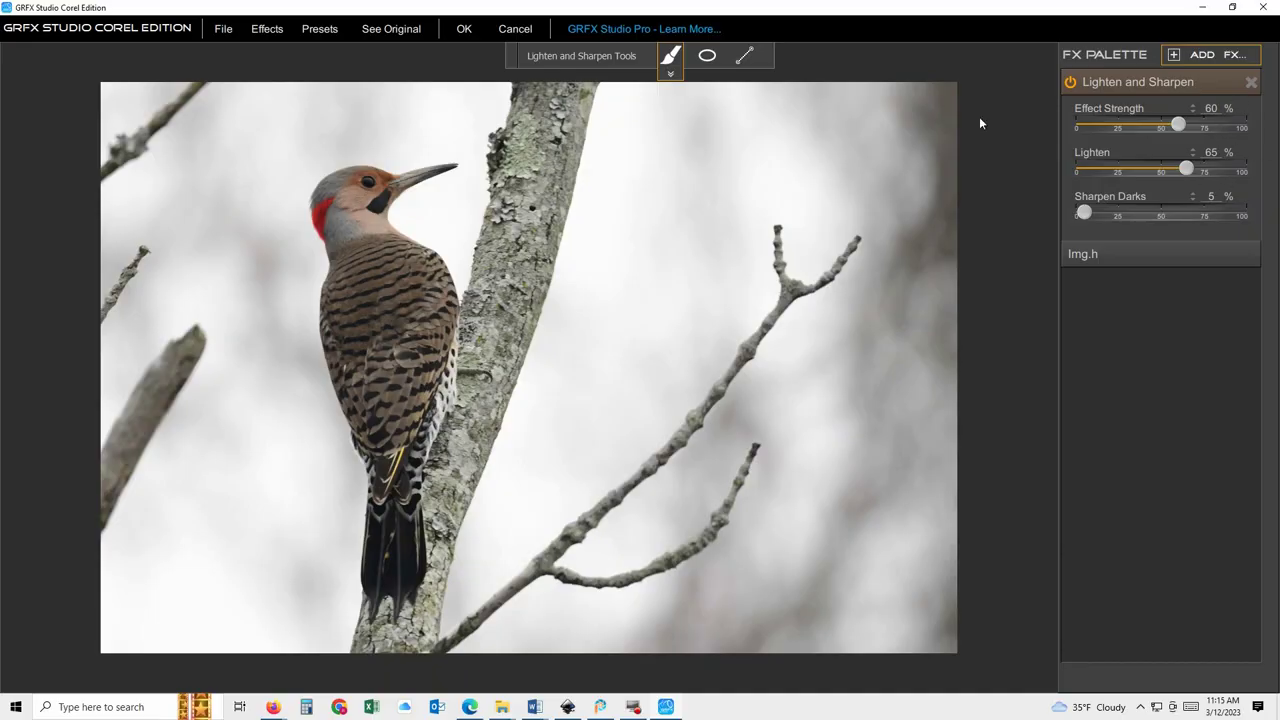
- Add the Sharpen Details effect on top of Lighten and Sharpen, and compare the result with the original
{"action": "left_click", "coordinate": [262, 31]}
{"action": "left_click", "coordinate": [262, 51]}
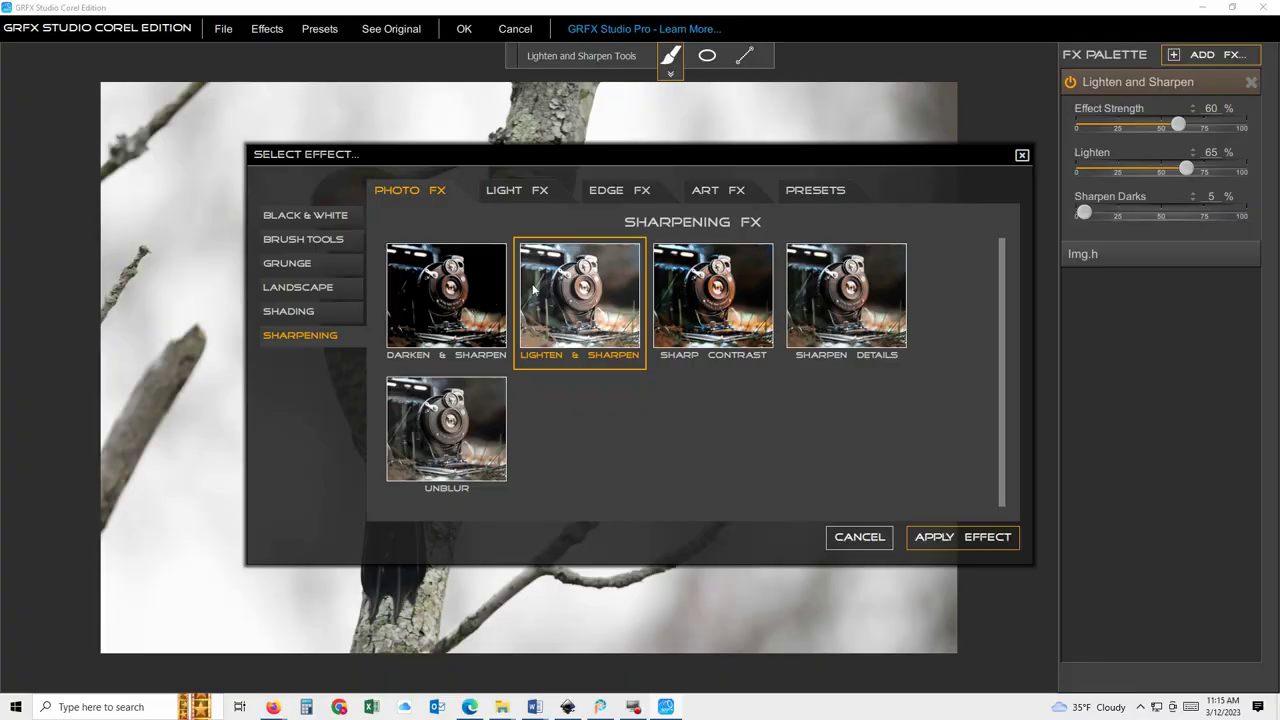
{"action": "left_click", "coordinate": [858, 323]}
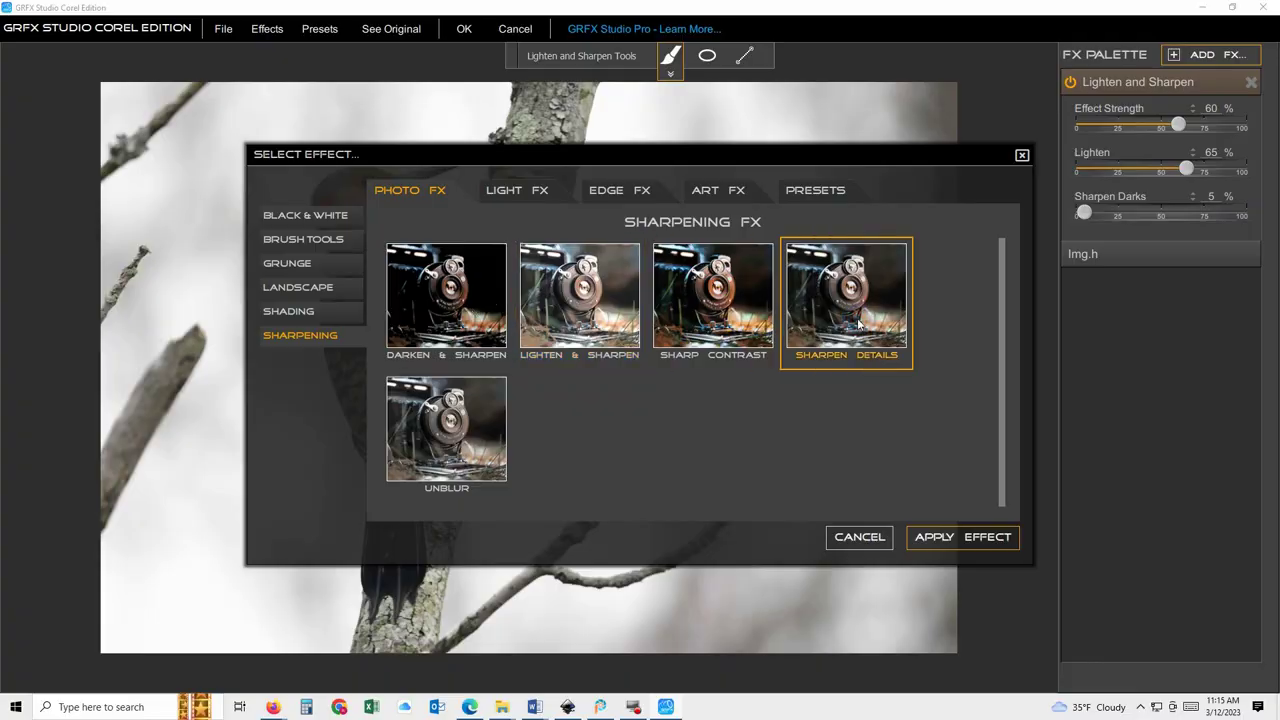
{"action": "left_click", "coordinate": [955, 538]}
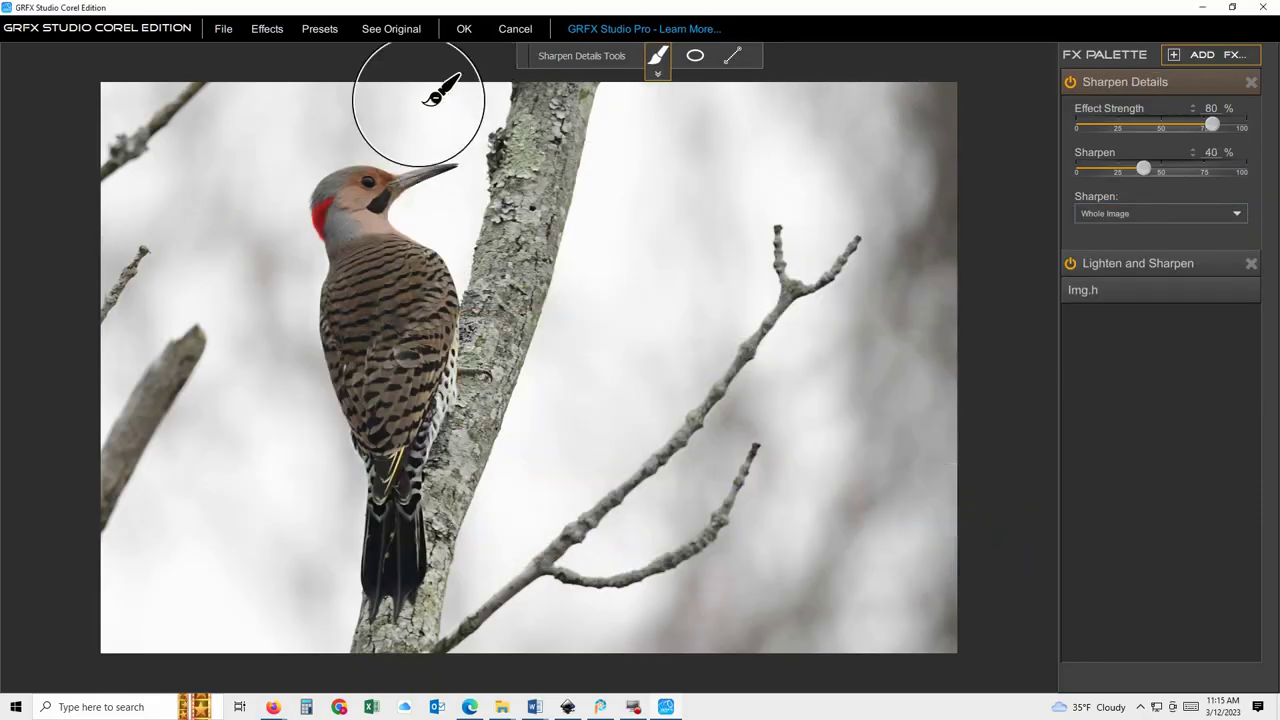
{"action": "left_click", "coordinate": [375, 38]}
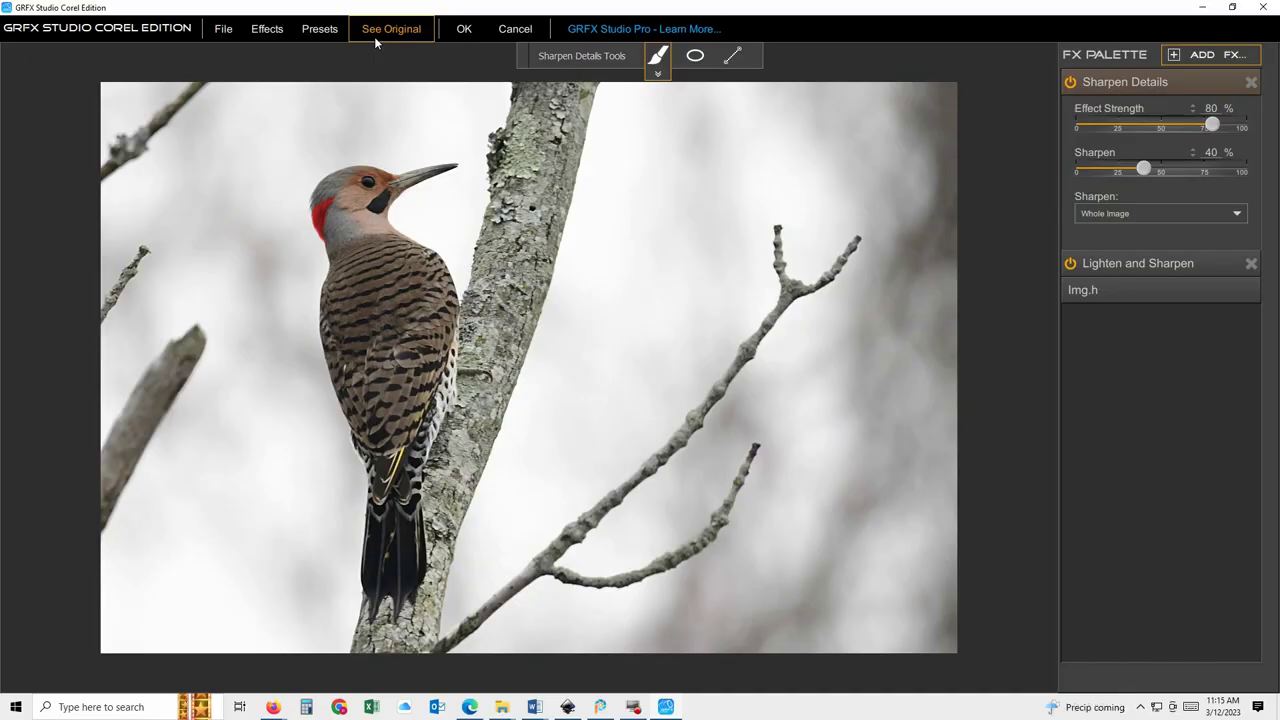
- Browse the Shading and Landscape photo effects, and try the Afternoon Sun effect on the photo before removing it
{"action": "left_click", "coordinate": [280, 32]}
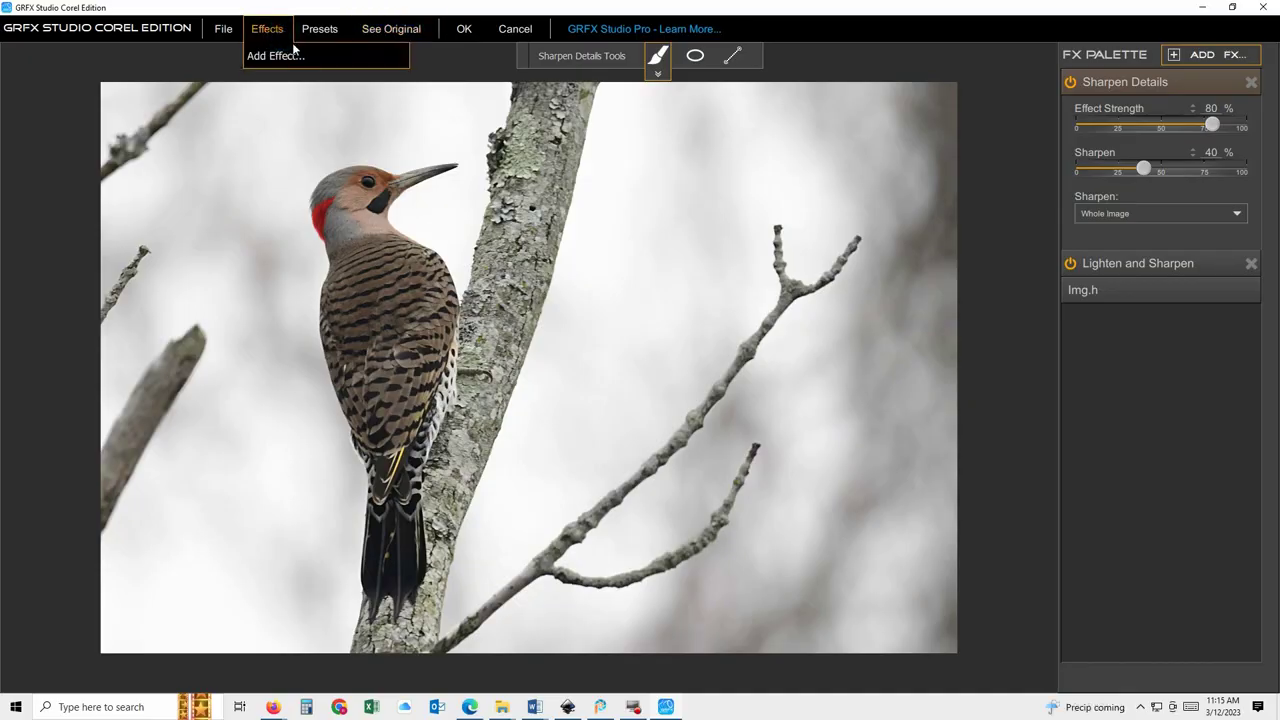
{"action": "left_click", "coordinate": [276, 55]}
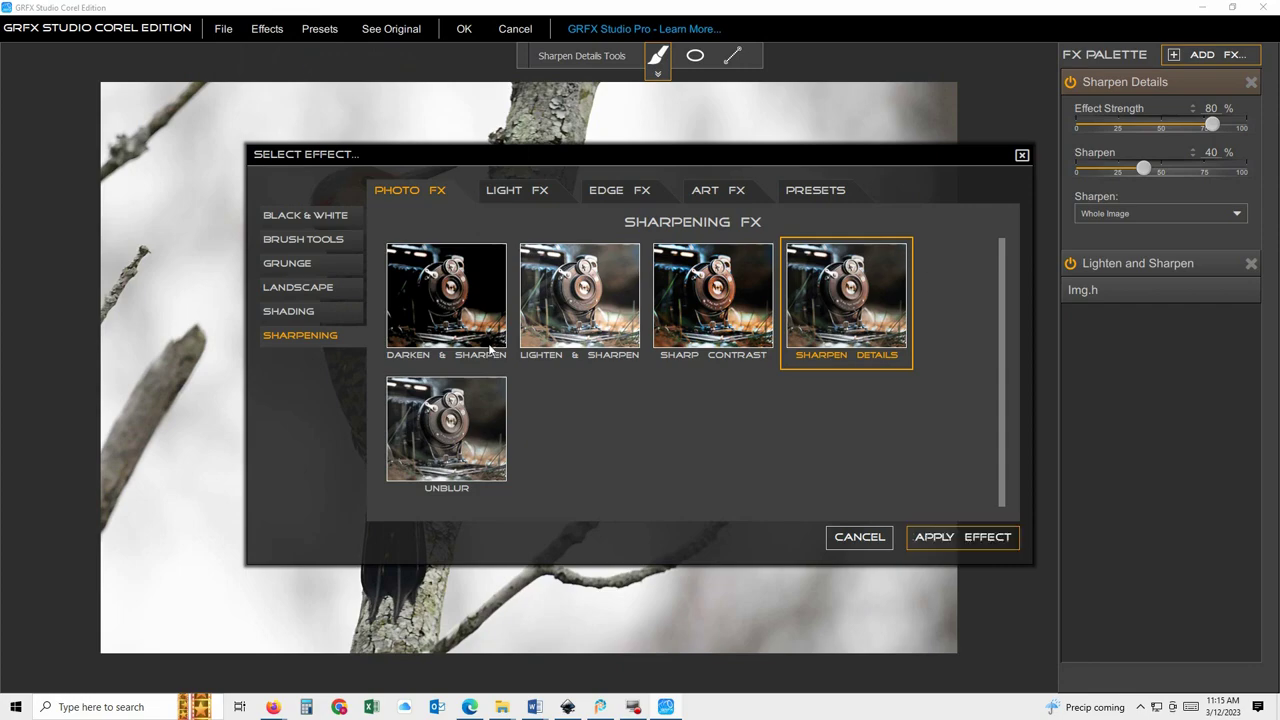
{"action": "left_click", "coordinate": [329, 312]}
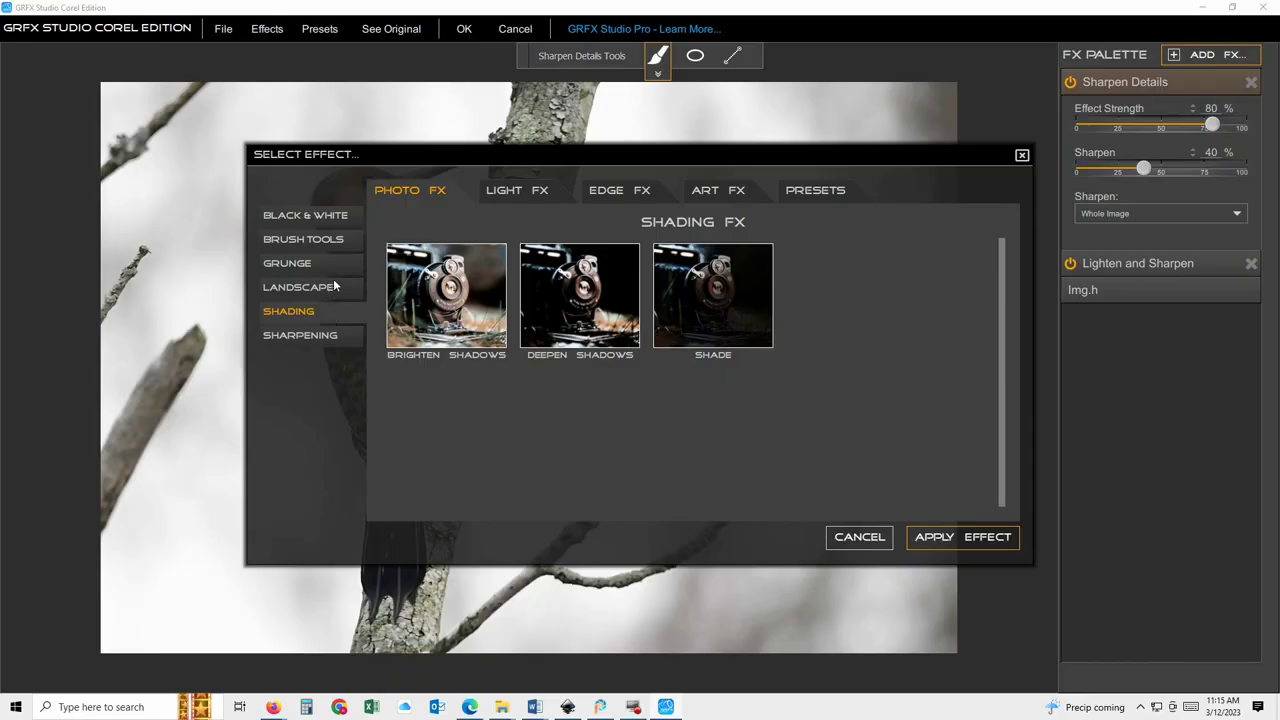
{"action": "left_click", "coordinate": [329, 287]}
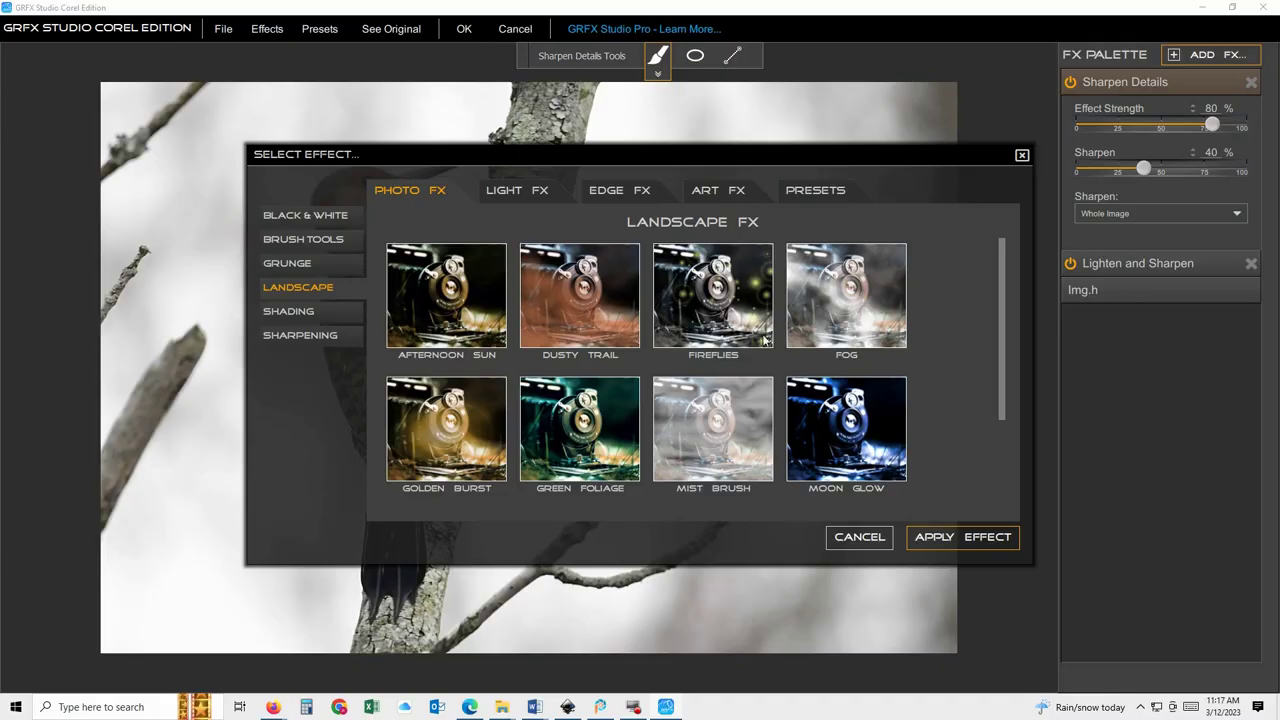
{"action": "left_click_drag", "start_coordinate": [843, 150], "coordinate": [1164, 191]}
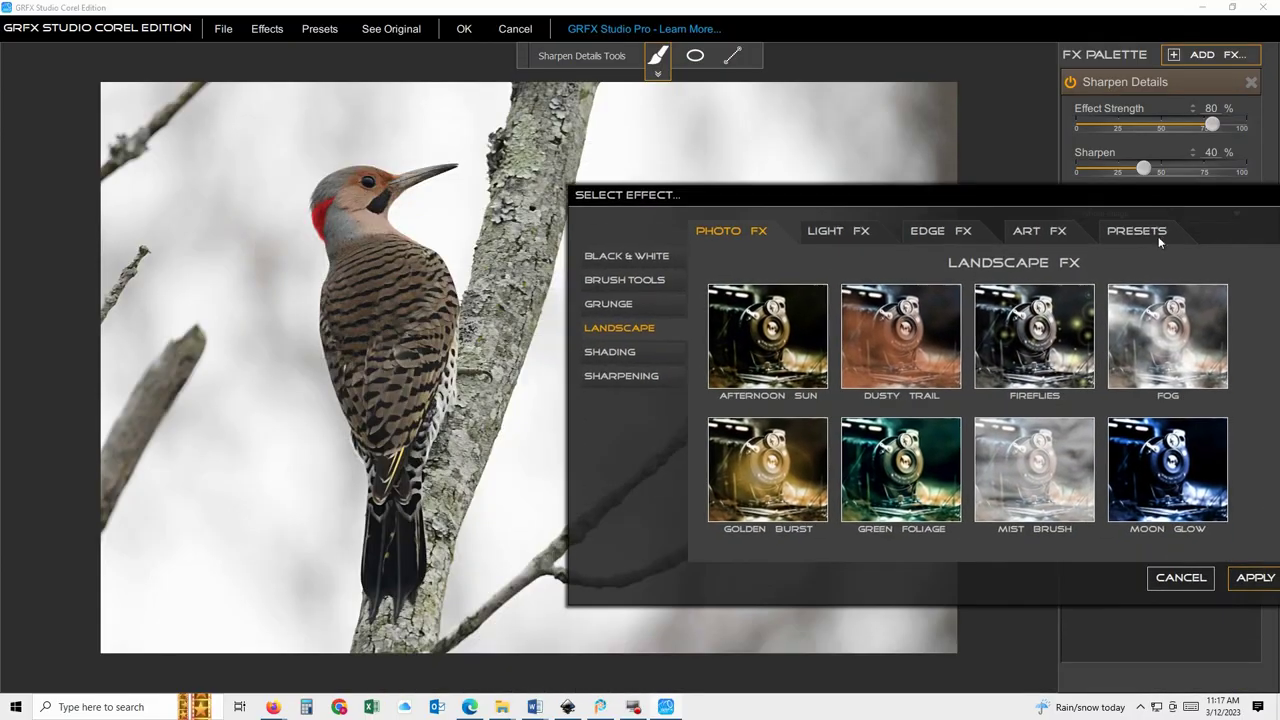
{"action": "left_click", "coordinate": [734, 340]}
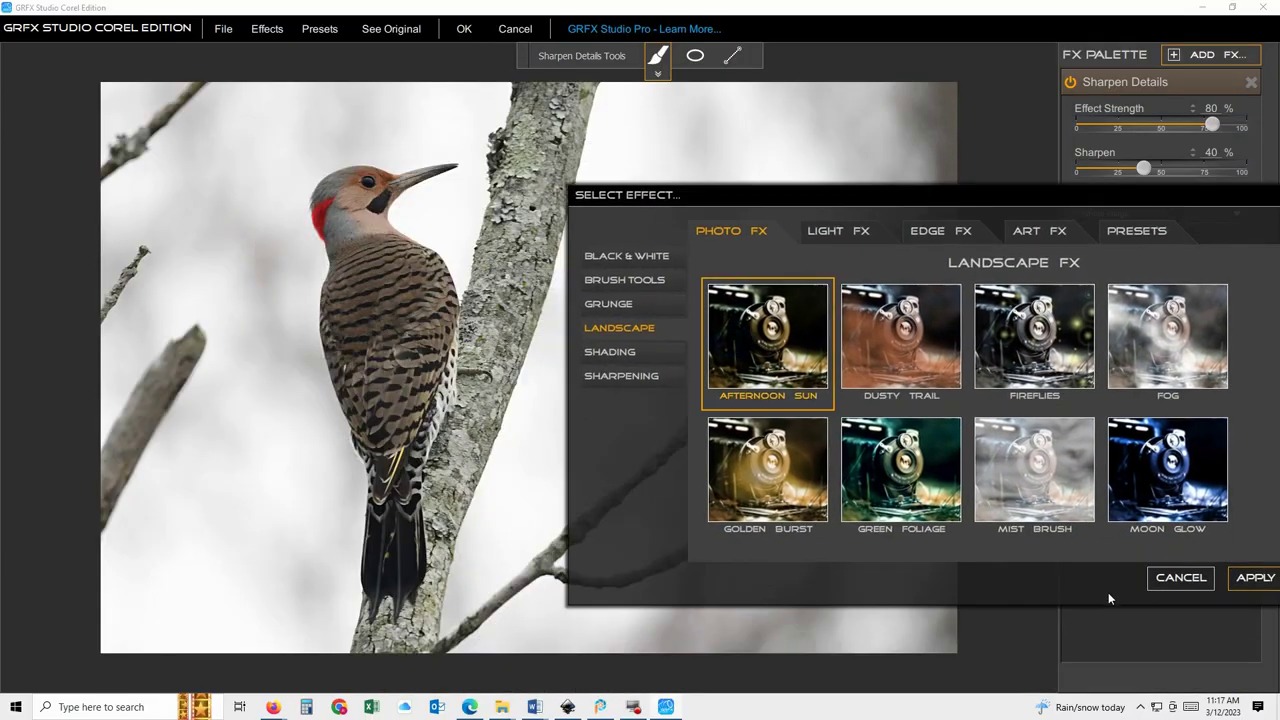
{"action": "left_click", "coordinate": [1252, 578]}
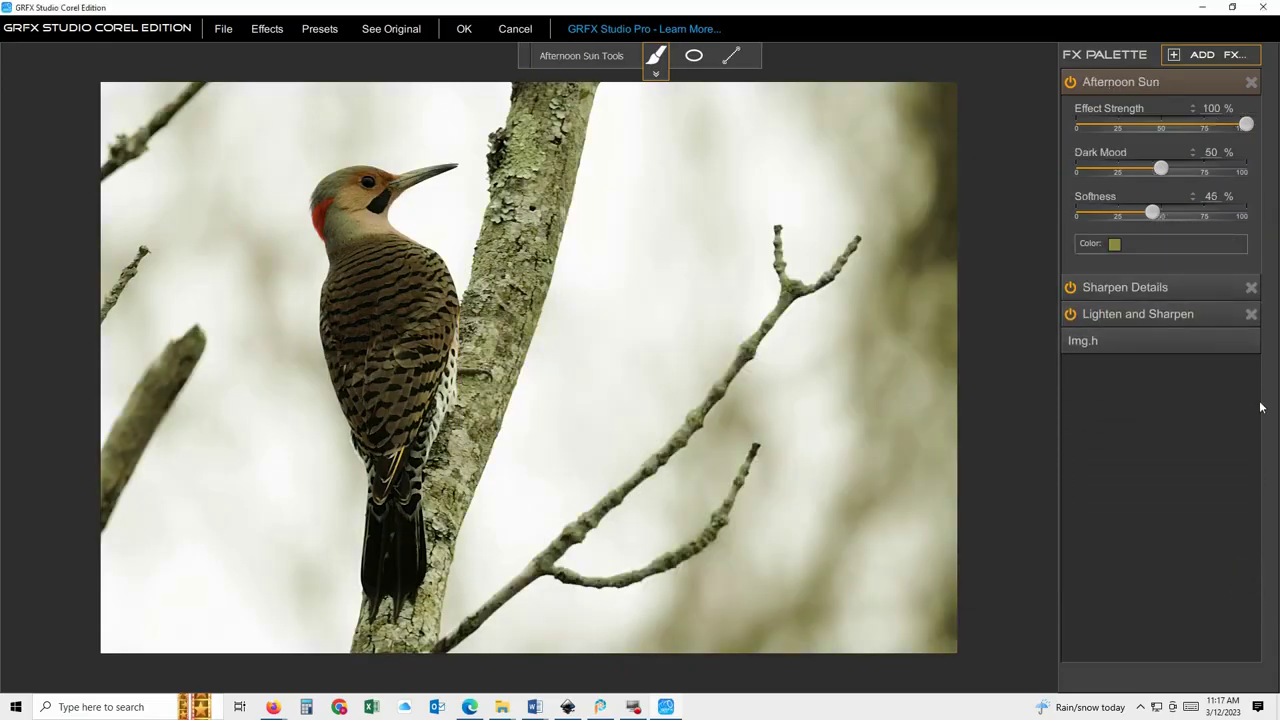
{"action": "left_click", "coordinate": [1251, 82]}
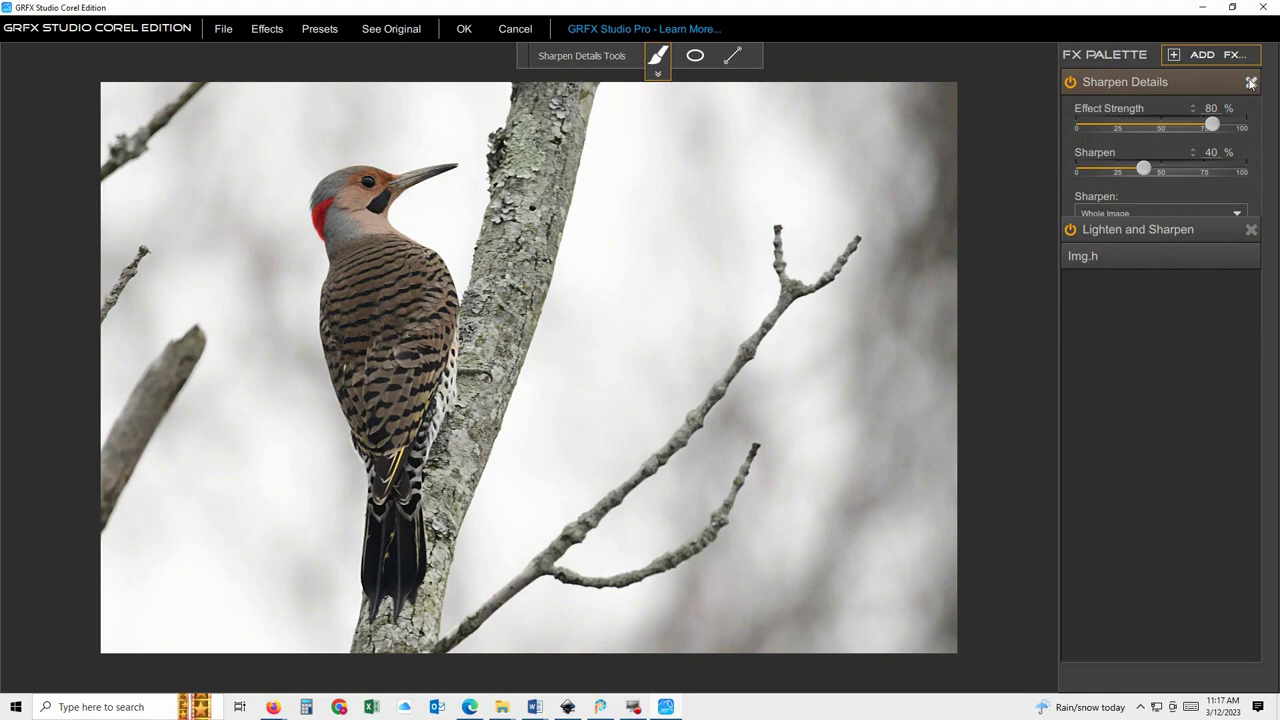
- Try the Green Foliage effect from the Landscape photo effects on the sharpened photo
{"action": "left_click", "coordinate": [276, 30]}
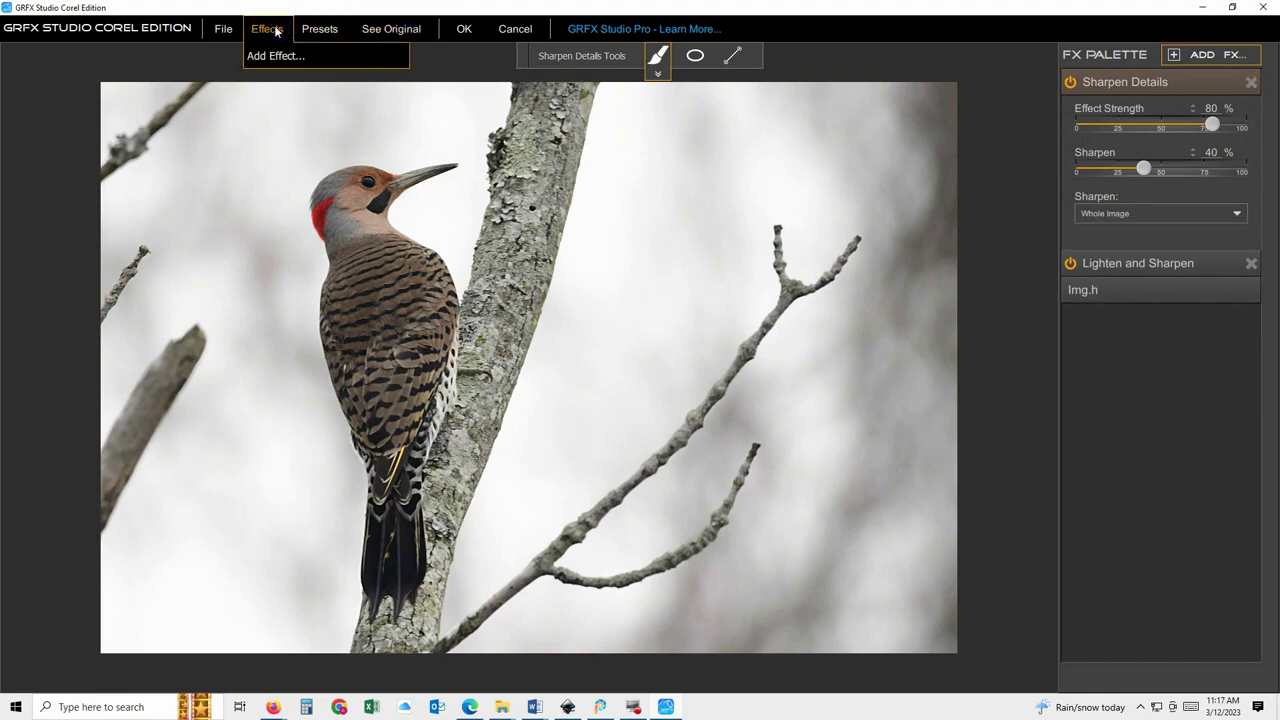
{"action": "left_click", "coordinate": [270, 56]}
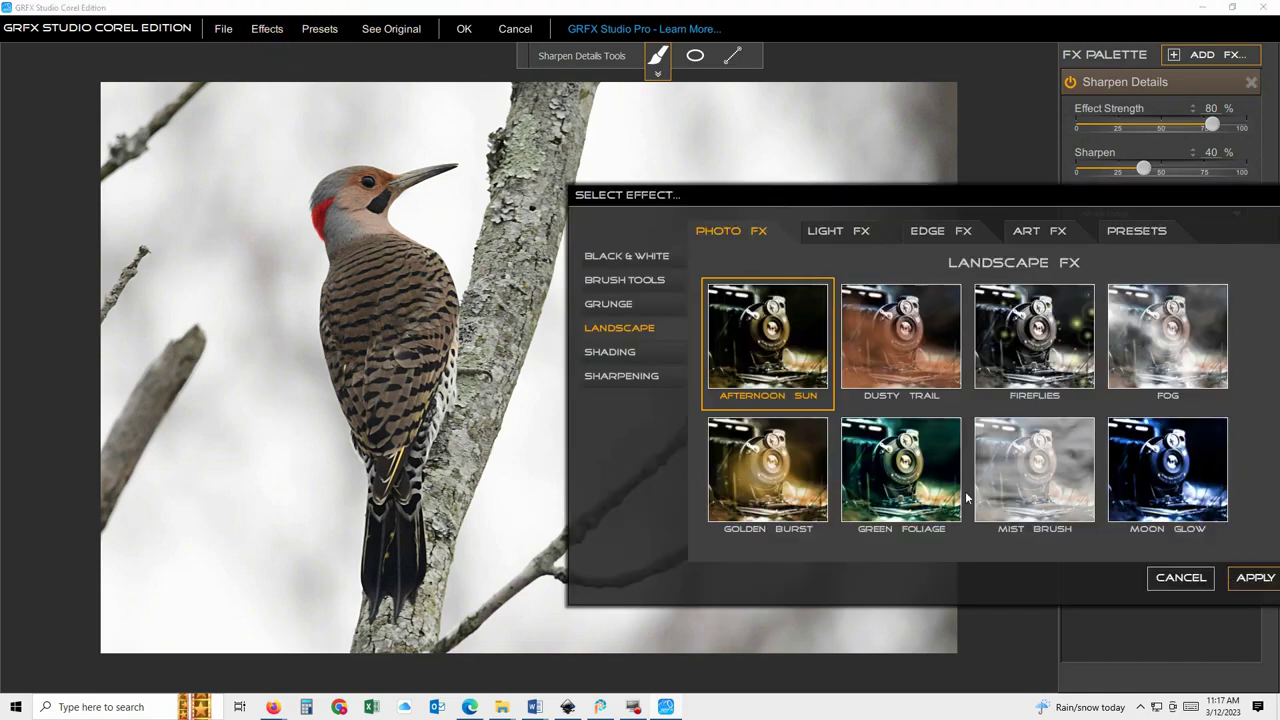
{"action": "scroll", "coordinate": [965, 491], "scroll_direction": "down", "scroll_amount": 1}
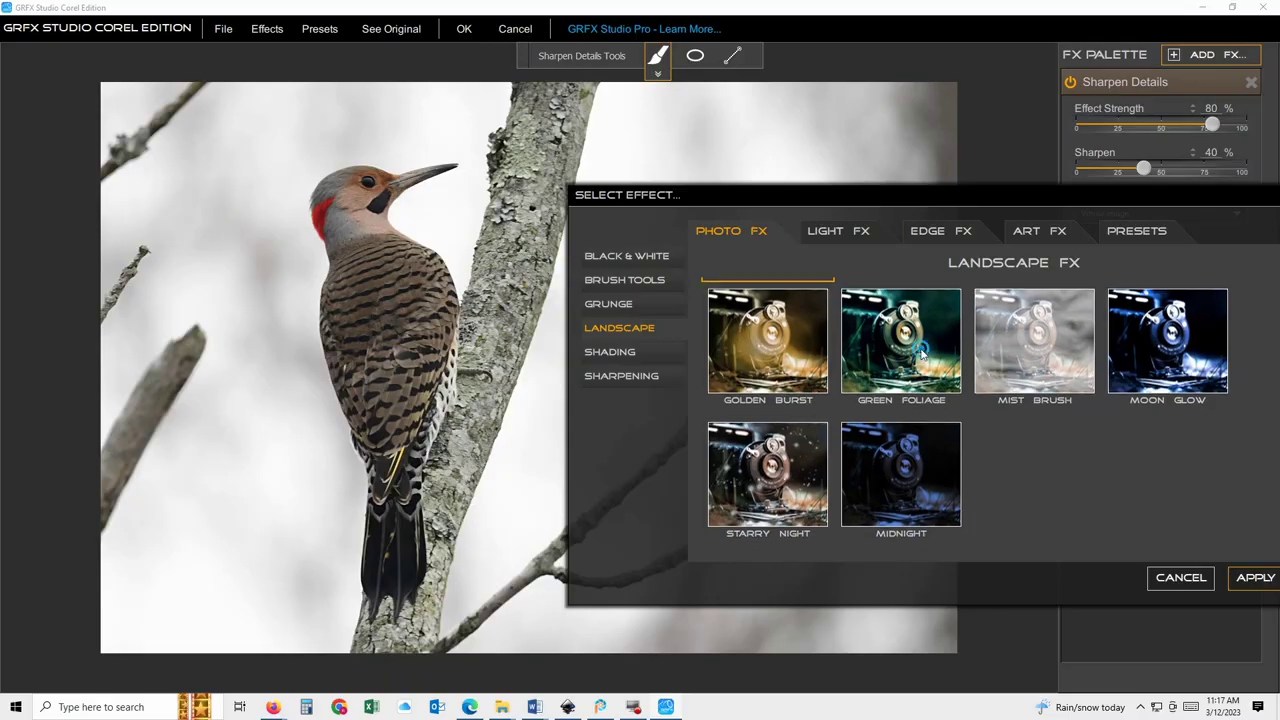
{"action": "left_click", "coordinate": [922, 352]}
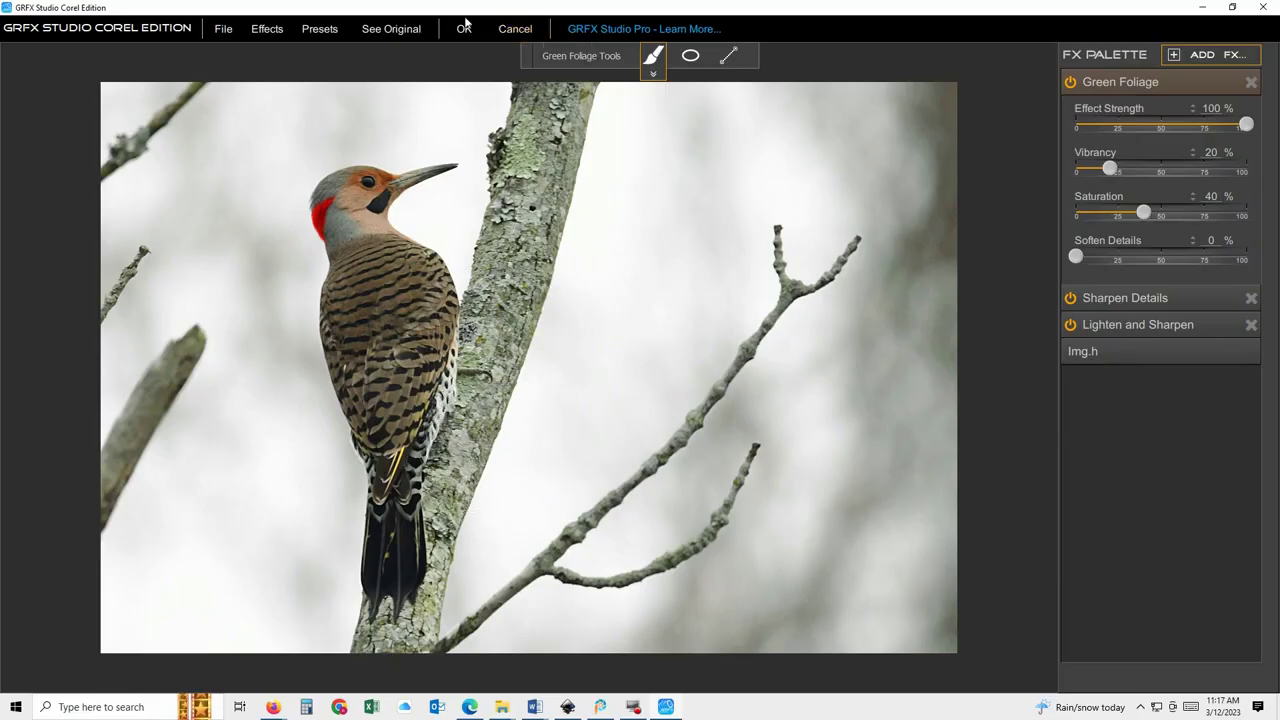
- Toggle between the original and the Green Foliage version to compare them, and remove the Green Foliage effect
{"action": "left_click", "coordinate": [407, 30]}
{"action": "left_click", "coordinate": [407, 30]}
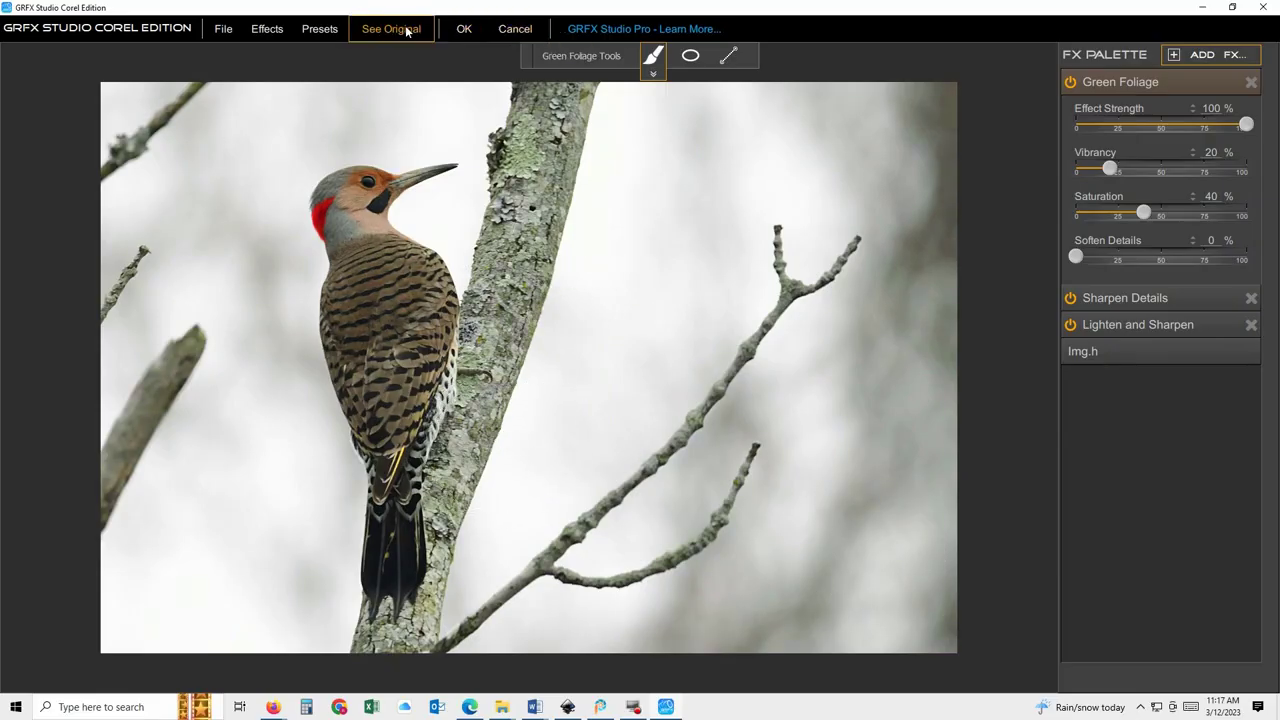
{"action": "left_click", "coordinate": [407, 30]}
{"action": "left_click", "coordinate": [407, 30]}
{"action": "left_click", "coordinate": [407, 30]}
{"action": "left_click", "coordinate": [1250, 83]}
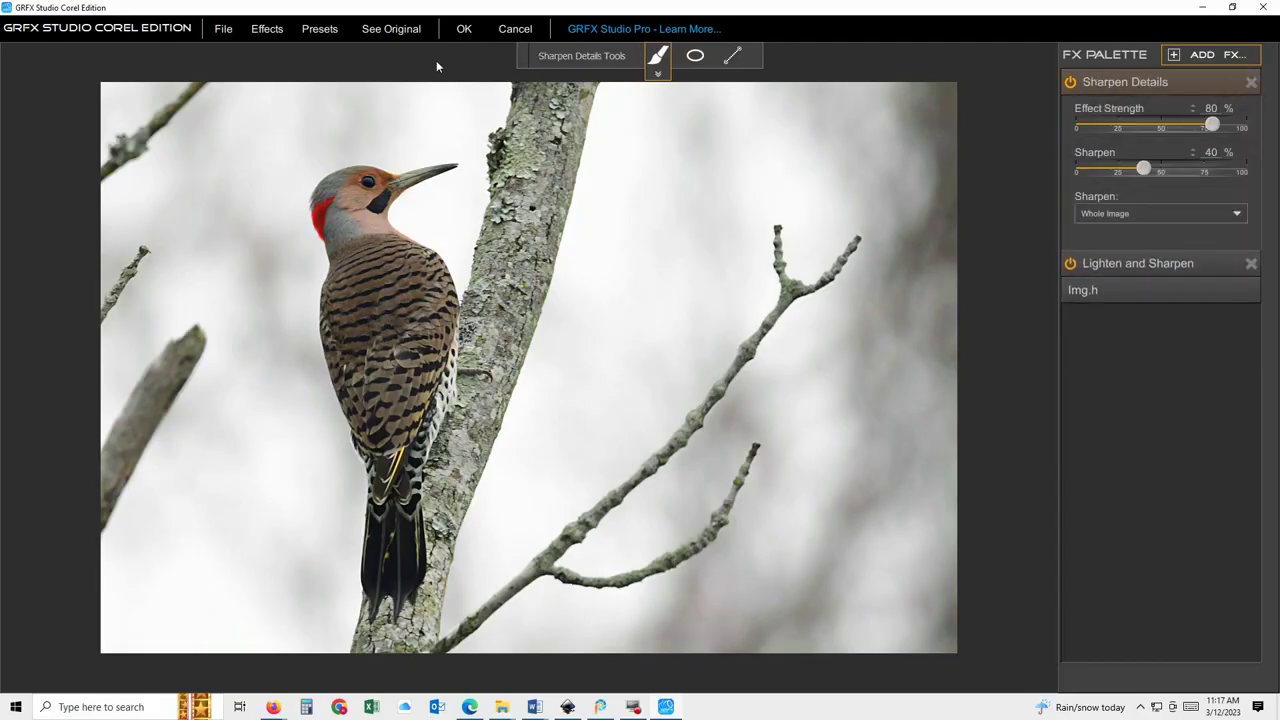
- Look through the Light, Edge and Art effects, and try the Watercolor effect on the photo before removing it
{"action": "left_click", "coordinate": [268, 30]}
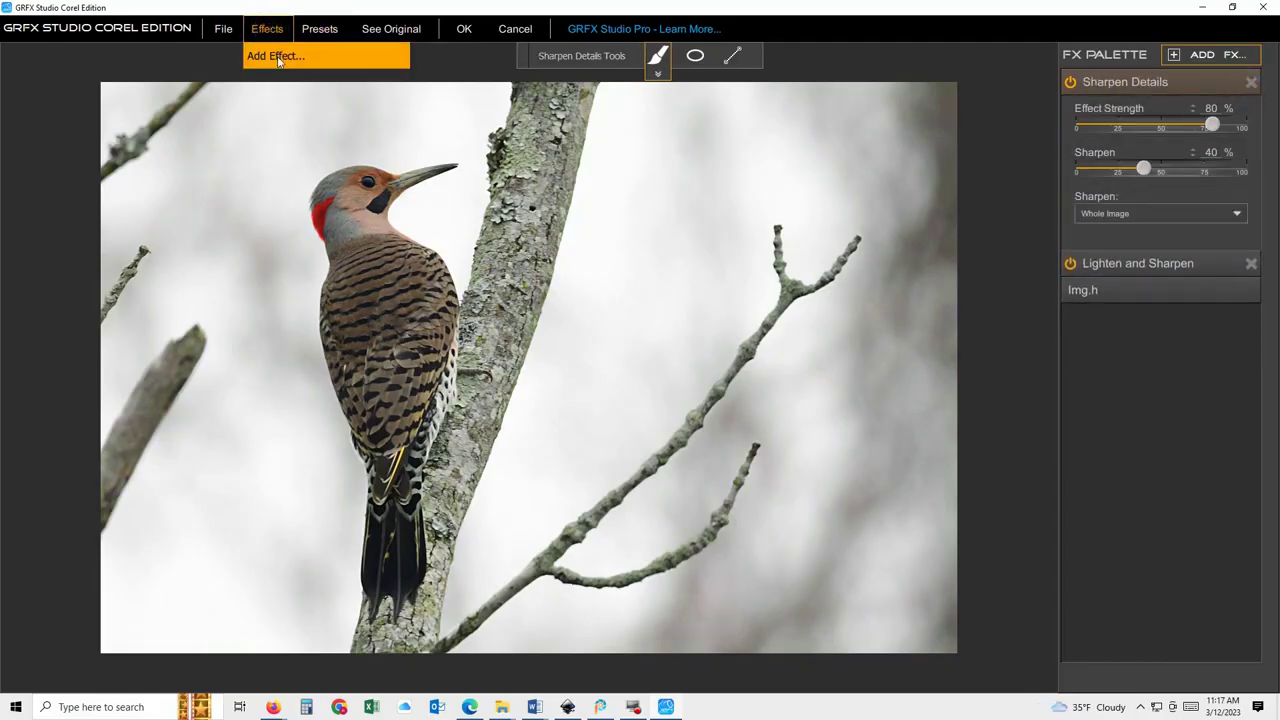
{"action": "left_click", "coordinate": [279, 58]}
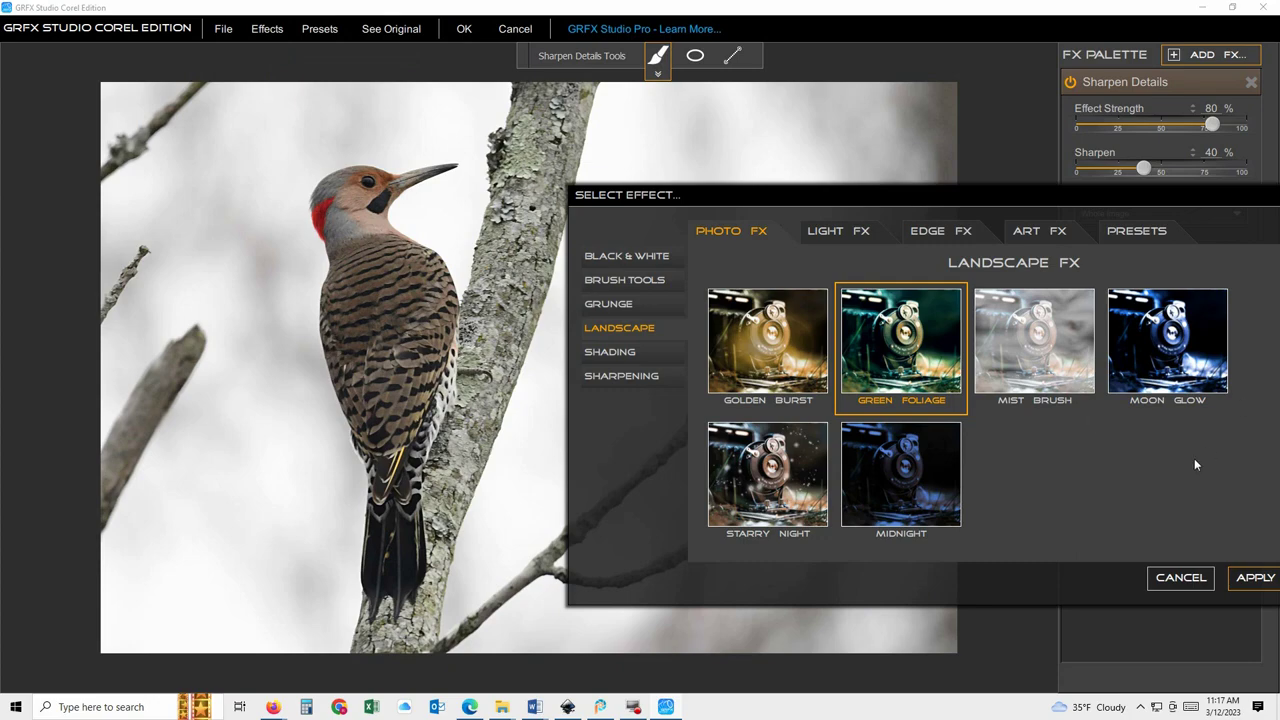
{"action": "scroll", "coordinate": [906, 508], "scroll_direction": "up", "scroll_amount": 2}
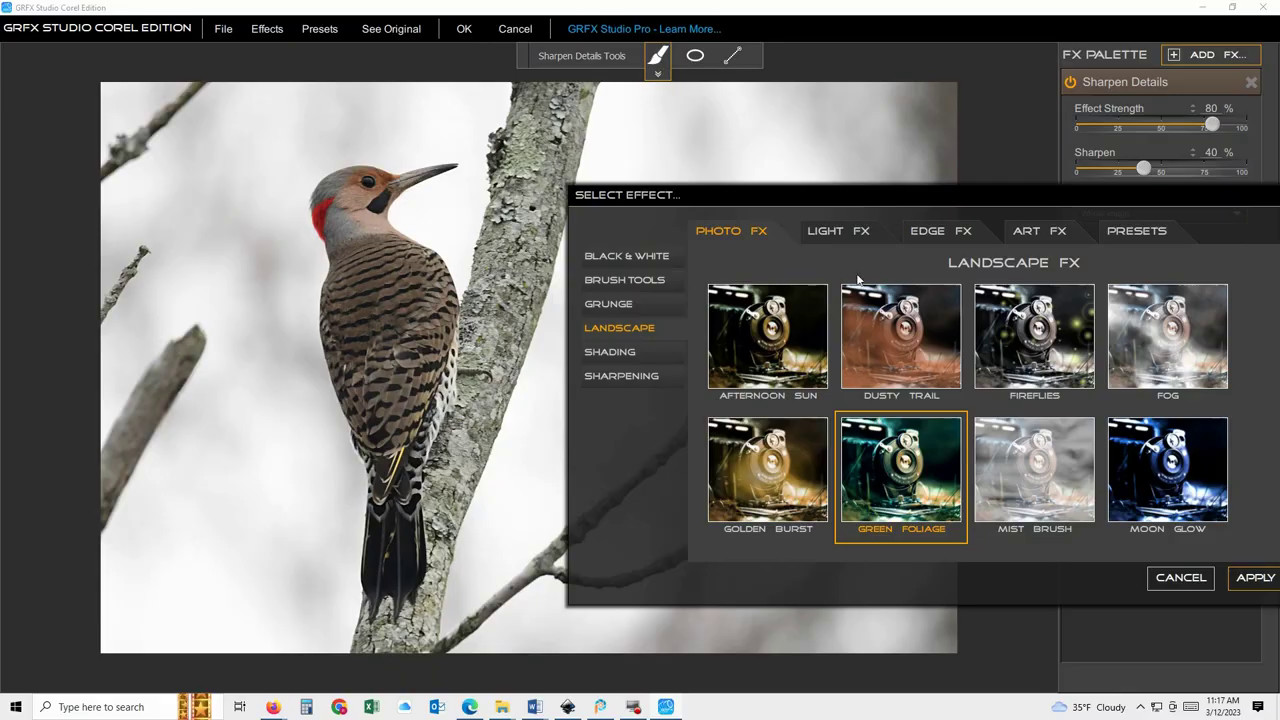
{"action": "left_click", "coordinate": [845, 234]}
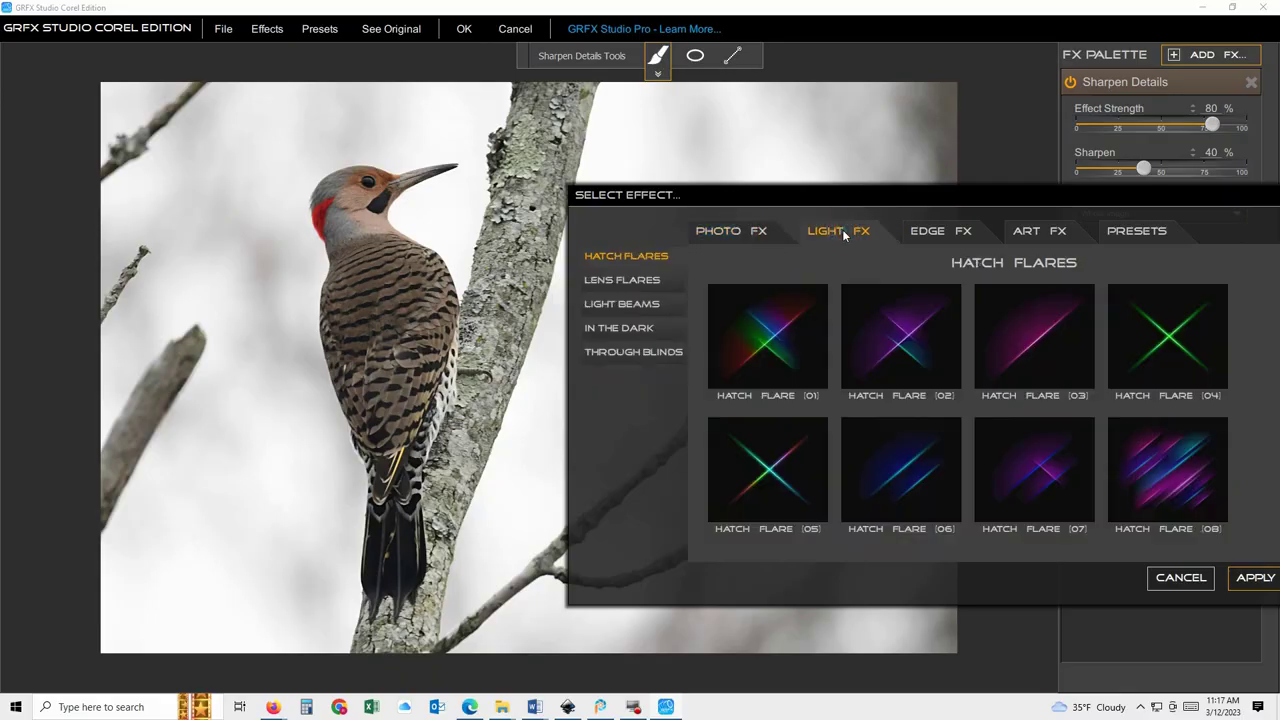
{"action": "left_click", "coordinate": [928, 231]}
{"action": "left_click", "coordinate": [1043, 234]}
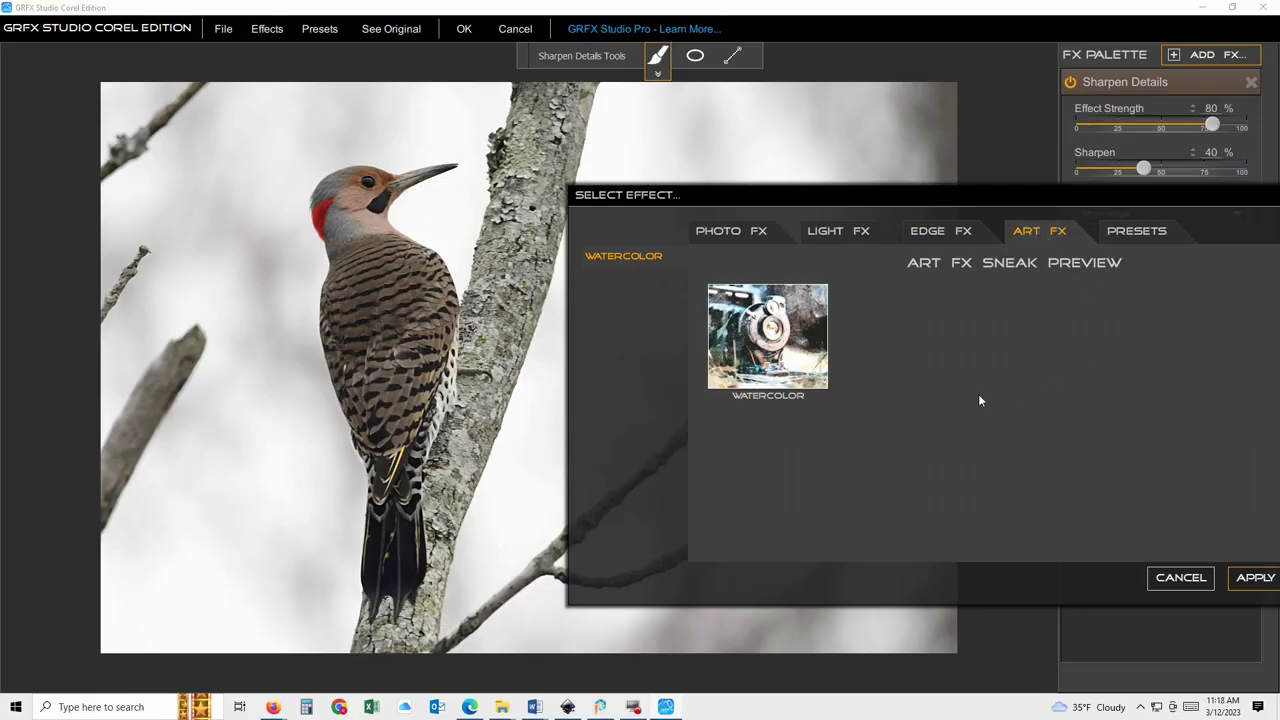
{"action": "left_click", "coordinate": [785, 330]}
{"action": "left_click", "coordinate": [1255, 578]}
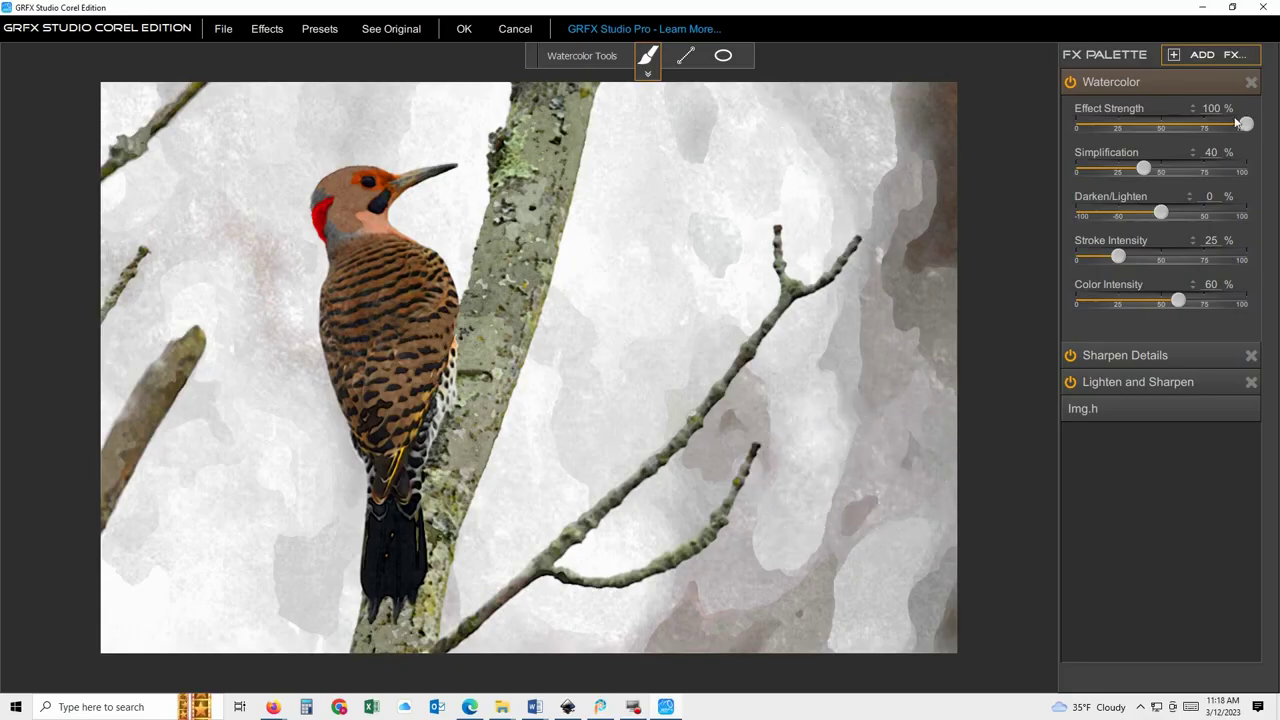
{"action": "left_click", "coordinate": [1250, 83]}
- Look over the Shading and Grunge effects, and add the Saturation Brush from the Brush Tools photo effects
{"action": "left_click", "coordinate": [1202, 54]}
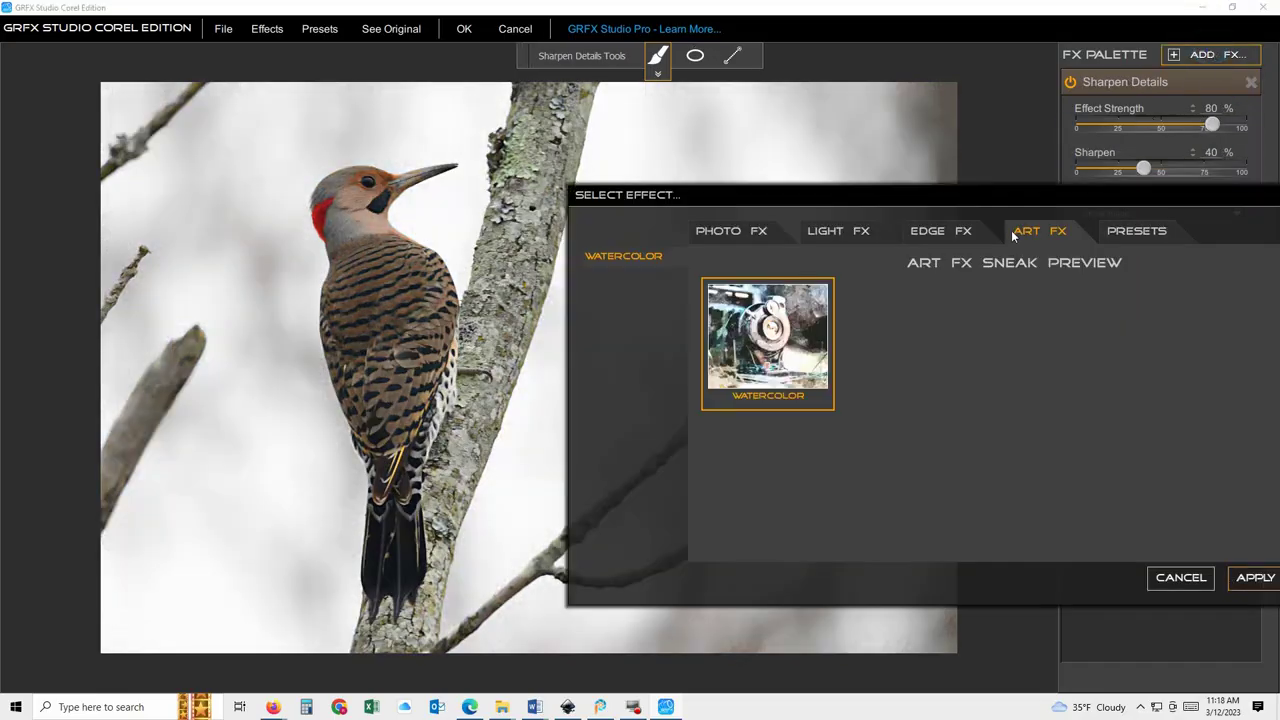
{"action": "left_click", "coordinate": [765, 232]}
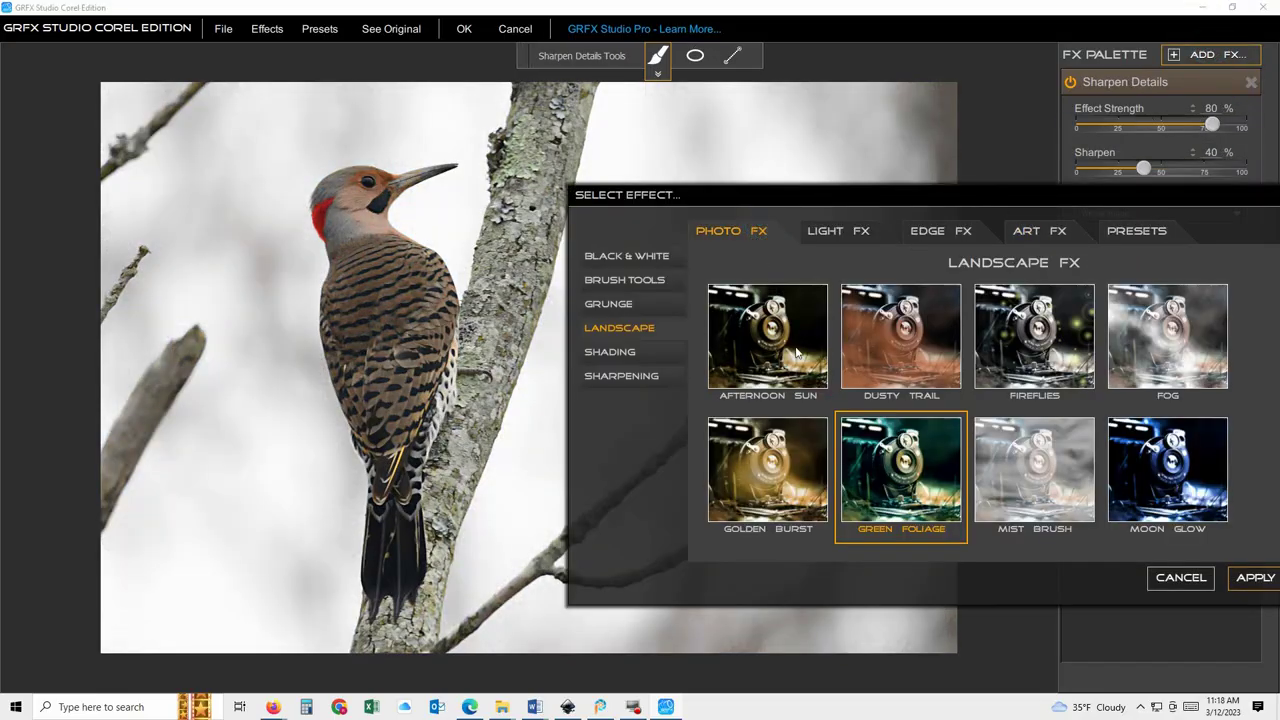
{"action": "left_click", "coordinate": [608, 352]}
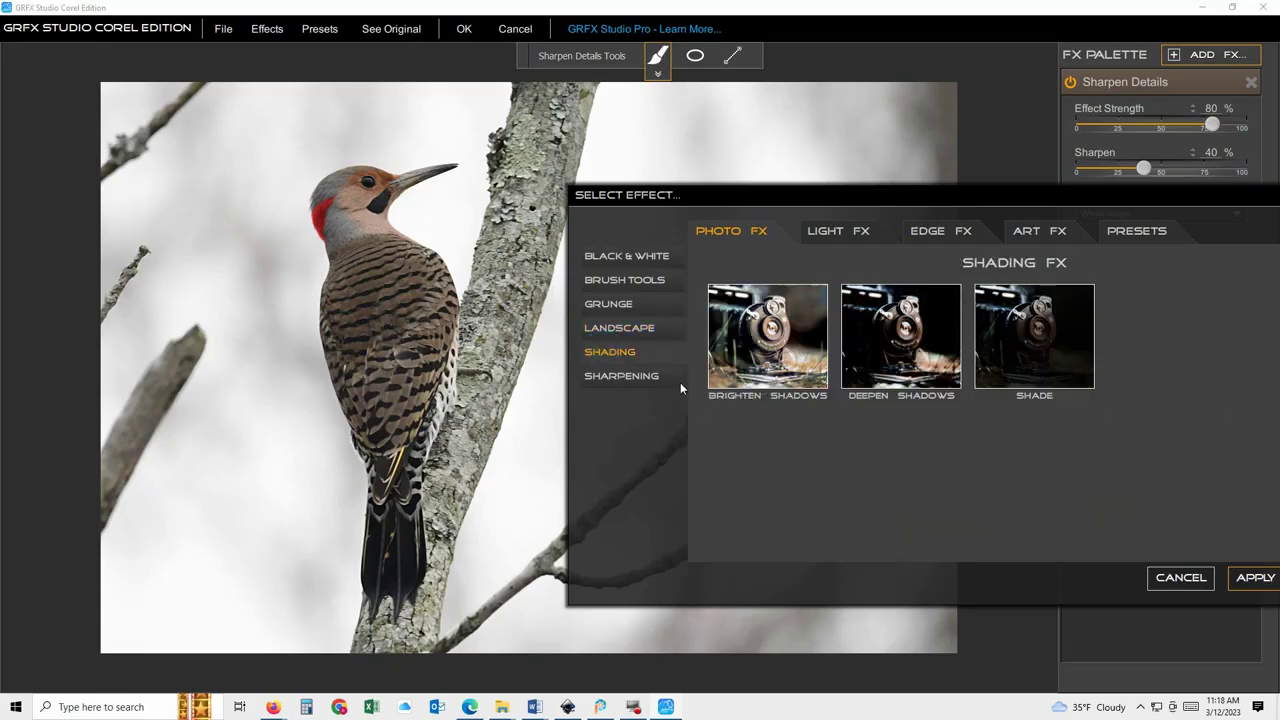
{"action": "left_click", "coordinate": [630, 306]}
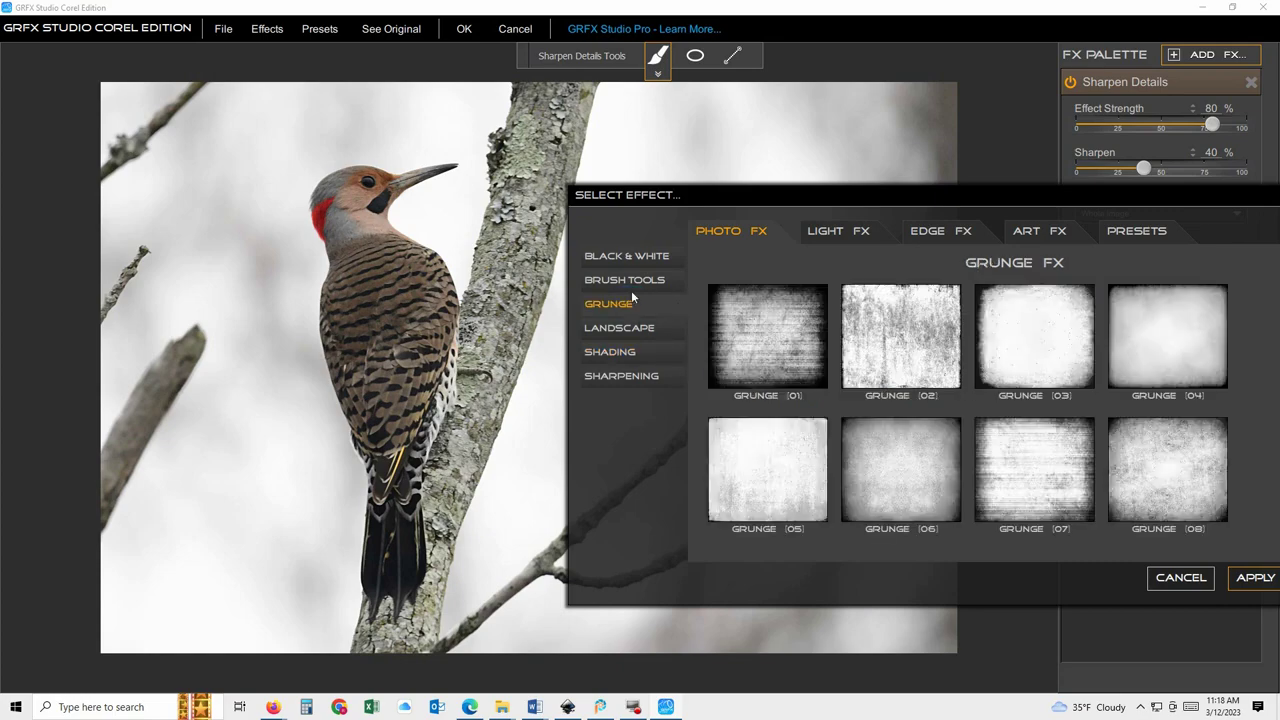
{"action": "left_click", "coordinate": [634, 284]}
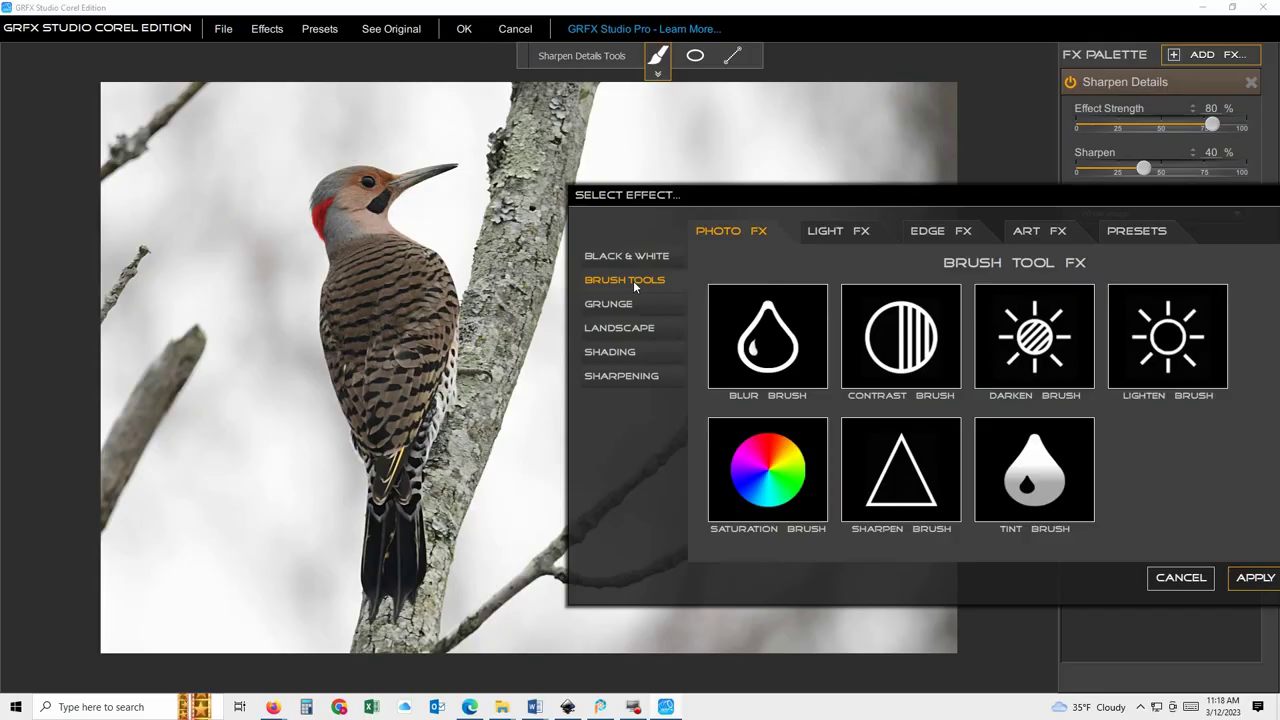
{"action": "left_click", "coordinate": [1255, 577]}
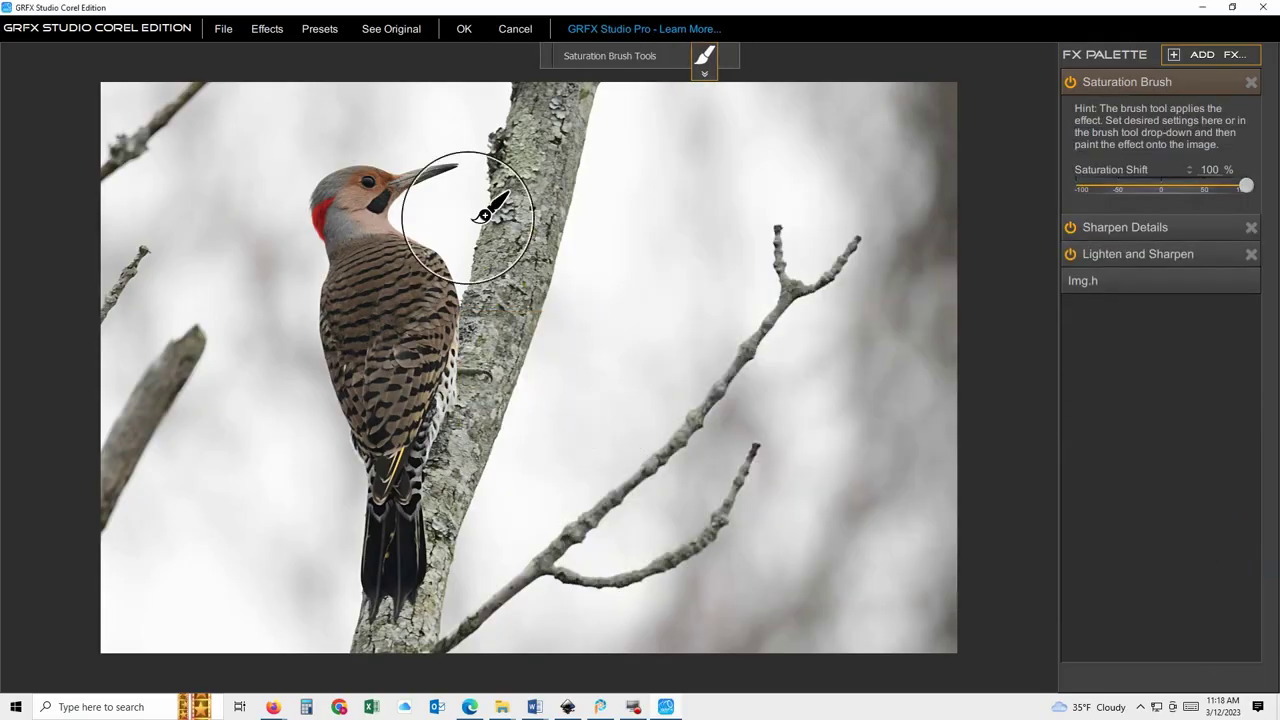
- Paint saturation over the woodpecker, the tree trunk and the long branch, and set the Saturation Shift to 29%
{"action": "left_click_drag", "start_coordinate": [400, 157], "coordinate": [368, 203]}
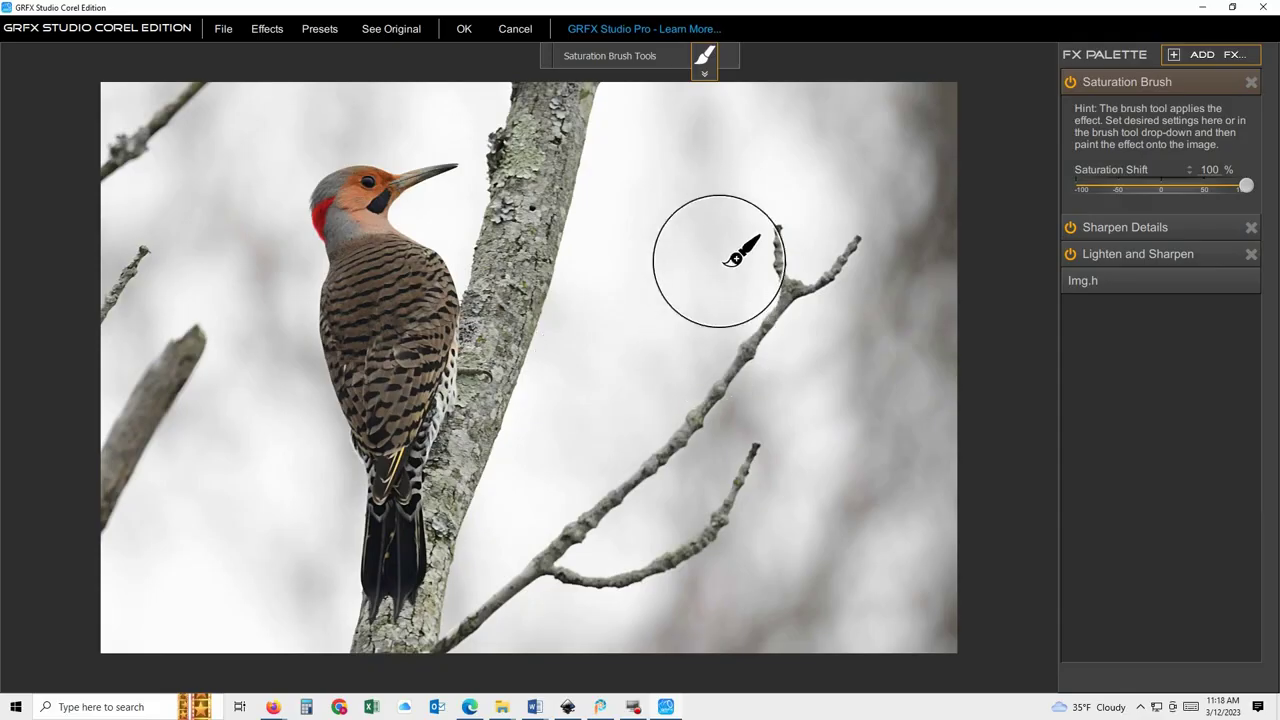
{"action": "mouse_move", "coordinate": [364, 298]}
{"action": "left_mouse_down"}
{"action": "mouse_move", "coordinate": [396, 311]}
{"action": "mouse_move", "coordinate": [397, 396]}
{"action": "mouse_move", "coordinate": [379, 442]}
{"action": "mouse_move", "coordinate": [396, 575]}
{"action": "left_mouse_up"}
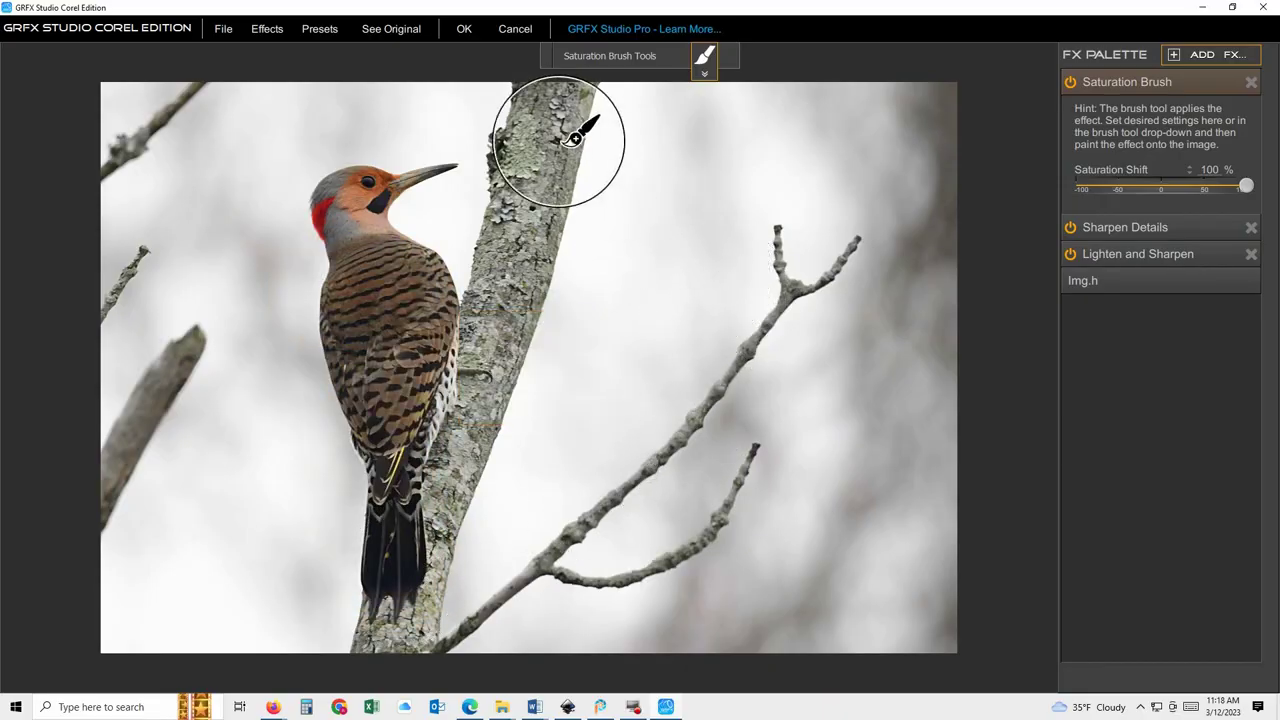
{"action": "mouse_move", "coordinate": [577, 126]}
{"action": "left_mouse_down"}
{"action": "mouse_move", "coordinate": [540, 334]}
{"action": "mouse_move", "coordinate": [420, 549]}
{"action": "mouse_move", "coordinate": [465, 579]}
{"action": "left_mouse_up"}
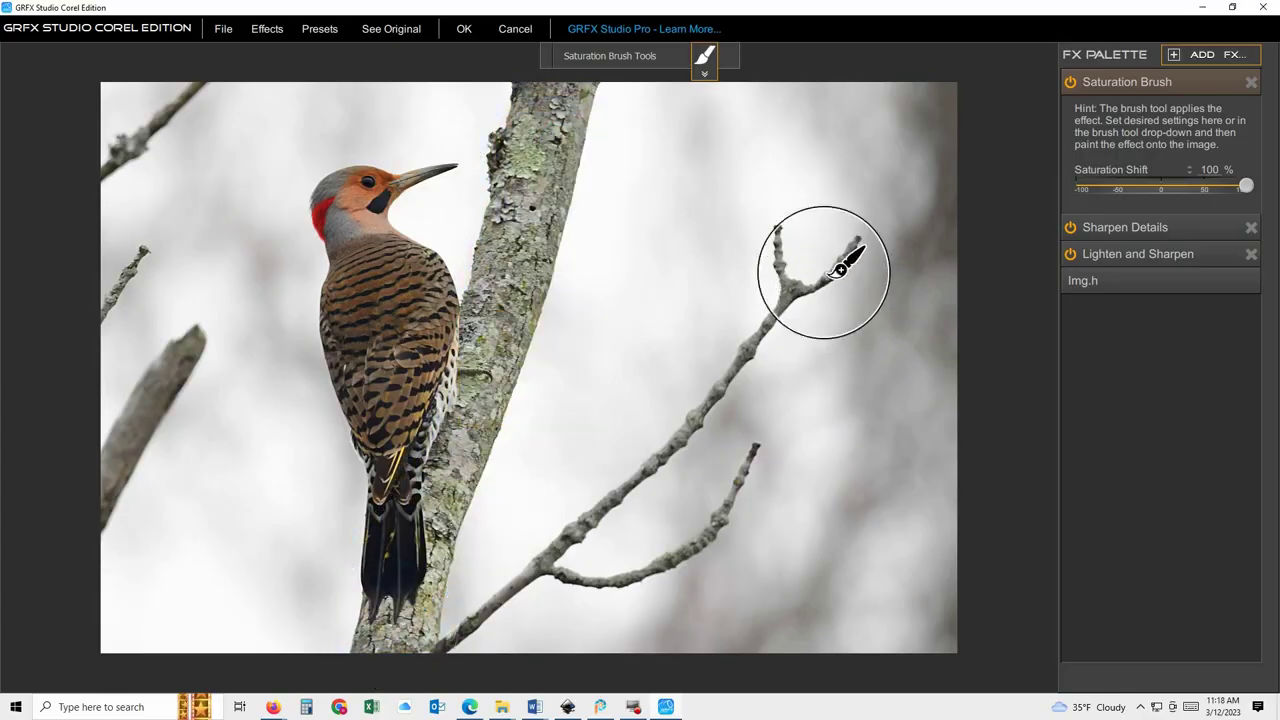
{"action": "mouse_move", "coordinate": [826, 274]}
{"action": "left_mouse_down"}
{"action": "mouse_move", "coordinate": [613, 522]}
{"action": "mouse_move", "coordinate": [457, 629]}
{"action": "left_mouse_up"}
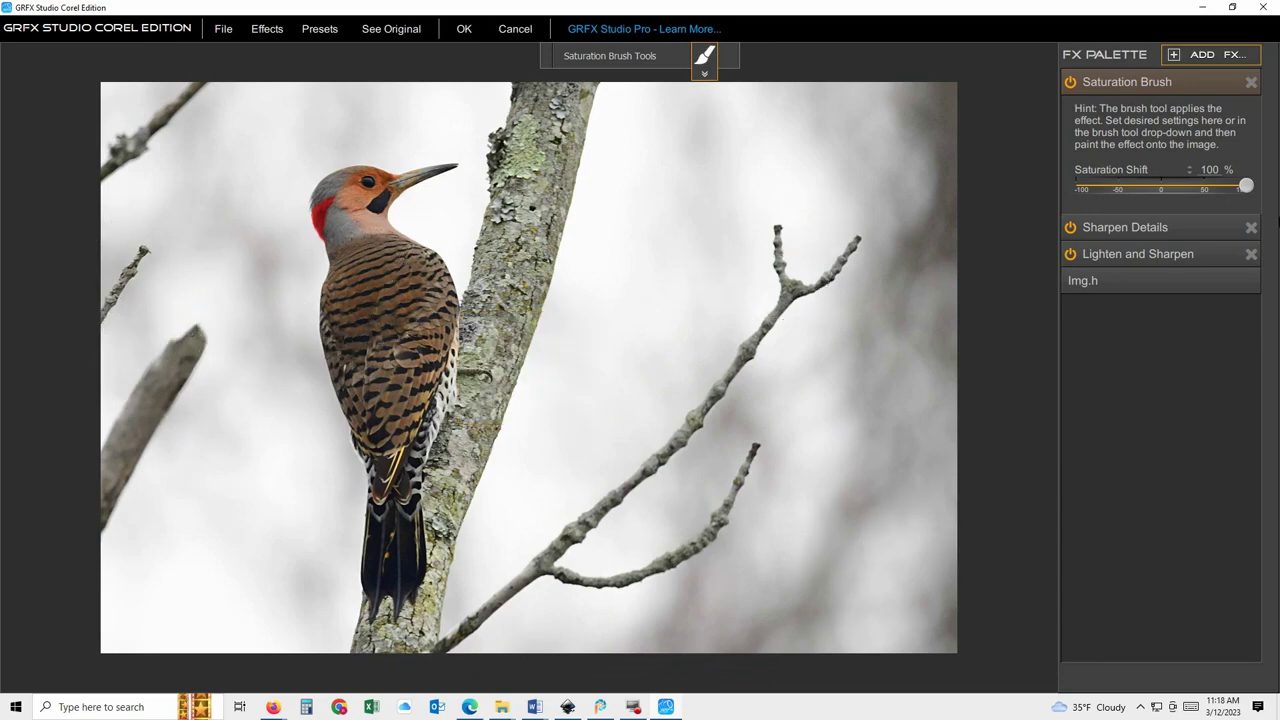
{"action": "left_click_drag", "start_coordinate": [1248, 186], "coordinate": [1184, 197]}
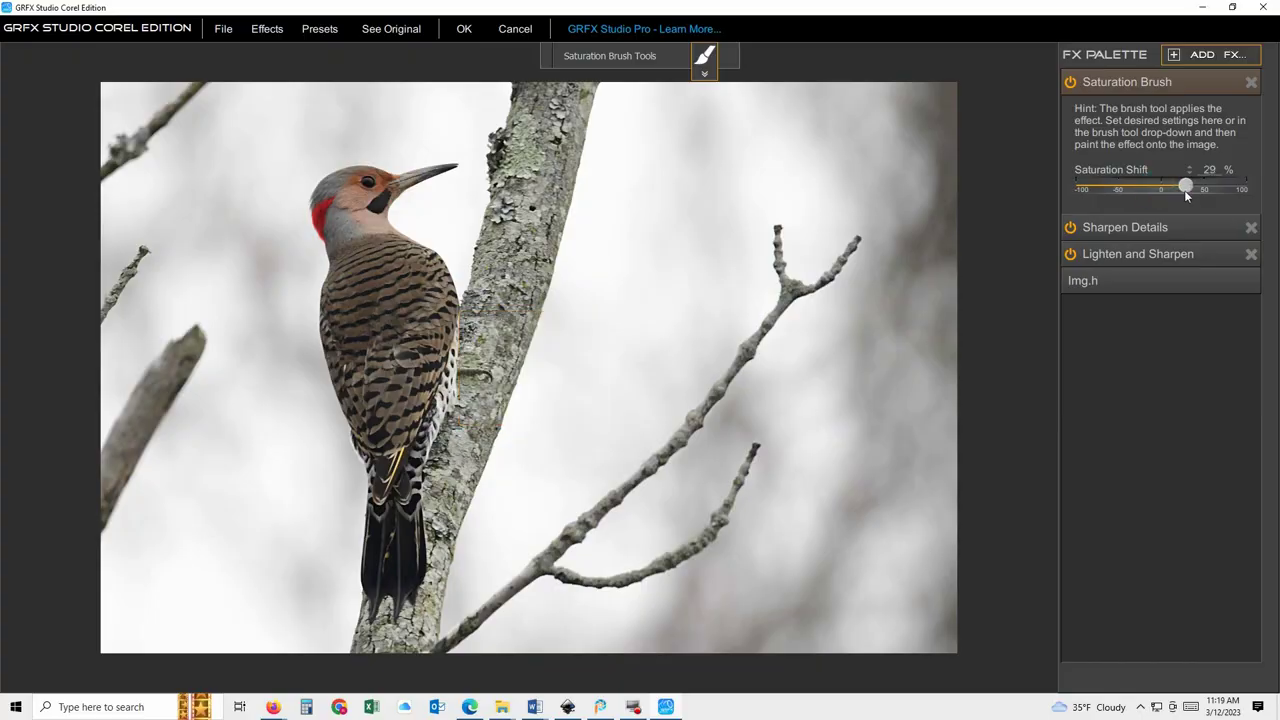
- Compare the enhanced photo with the original, and apply the effects to return the result to PaintShop Pro
{"action": "left_click", "coordinate": [408, 29]}
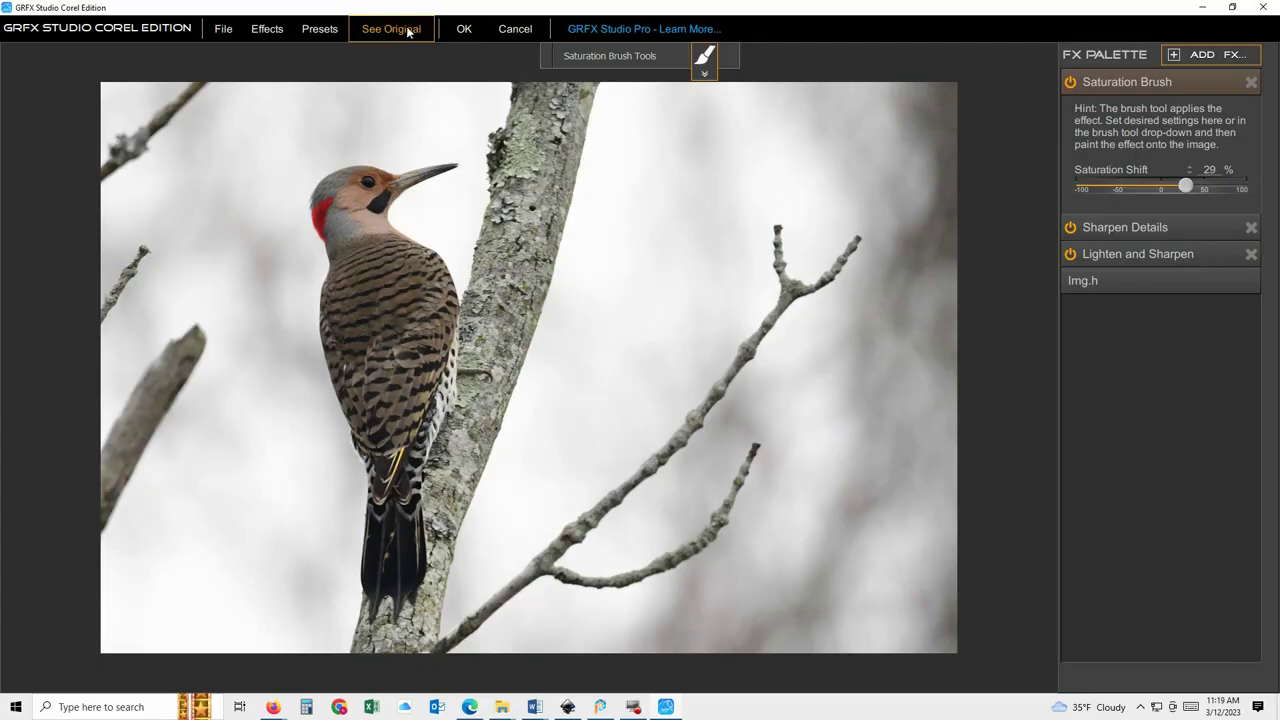
{"action": "left_click", "coordinate": [408, 29]}
{"action": "left_click", "coordinate": [408, 29]}
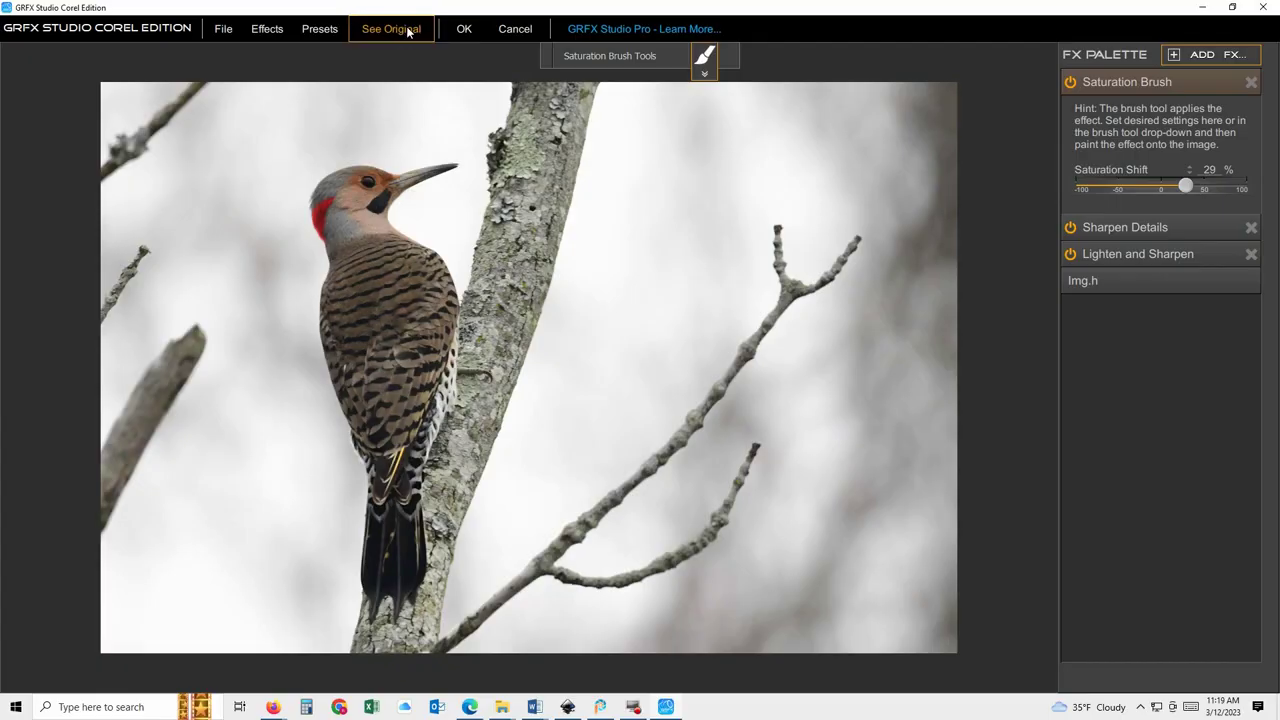
{"action": "left_click", "coordinate": [465, 29]}
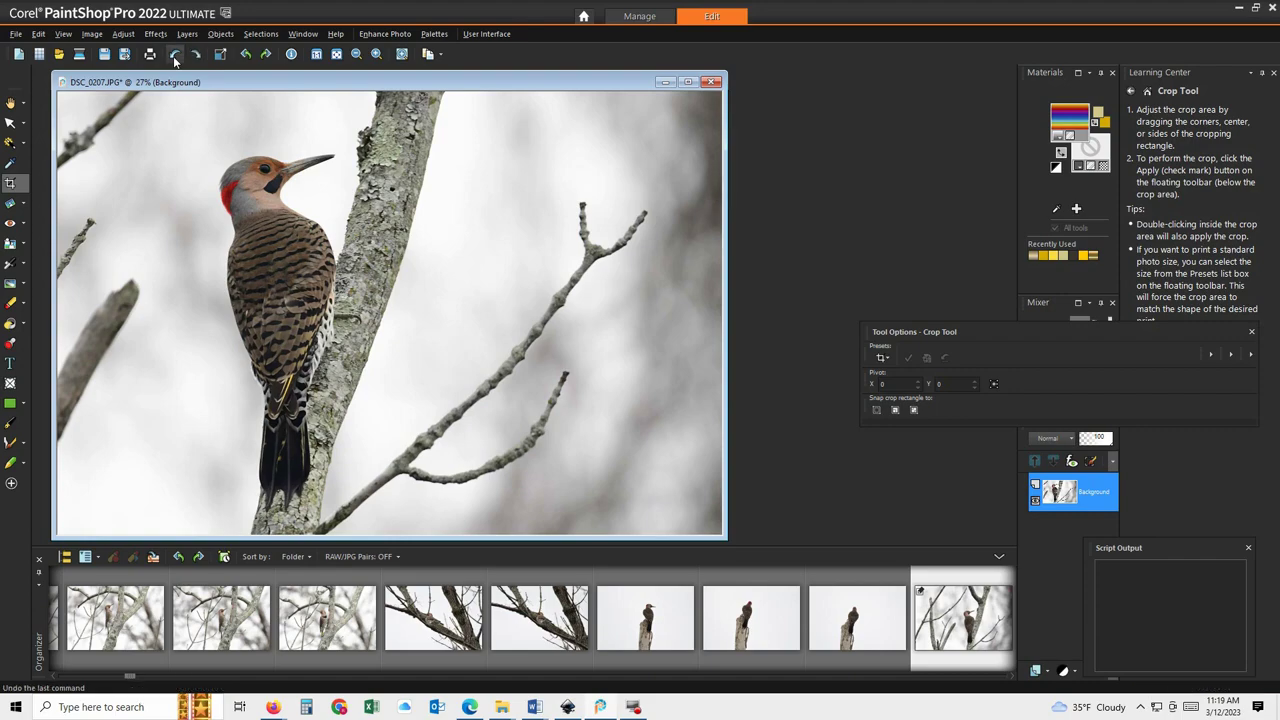
{"action": "left_click", "coordinate": [194, 54]}
- Save a copy of the enhanced woodpecker photo as FLicker_GRFX_0207.JPG in the tobesorted folder
{"action": "left_click", "coordinate": [16, 34]}
{"action": "left_click", "coordinate": [48, 207]}
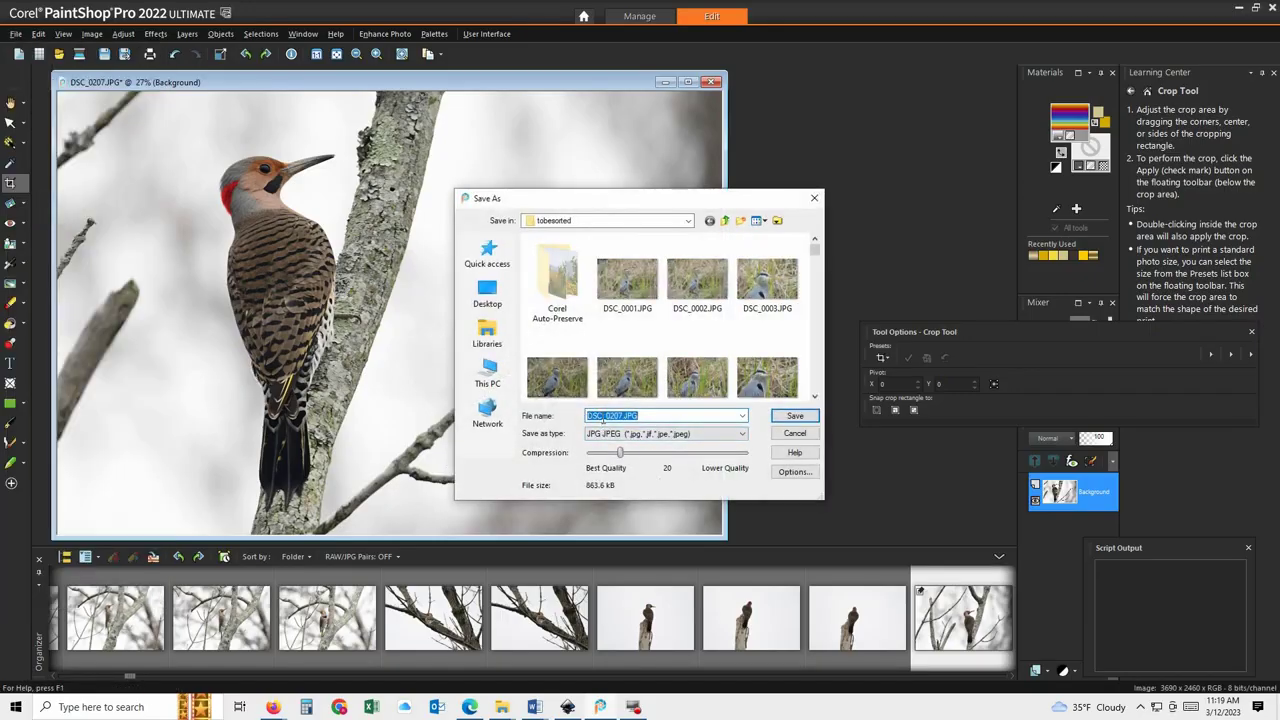
{"action": "left_click_drag", "start_coordinate": [604, 415], "coordinate": [541, 413]}
{"action": "type", "text": "FLicker_GRFX"}
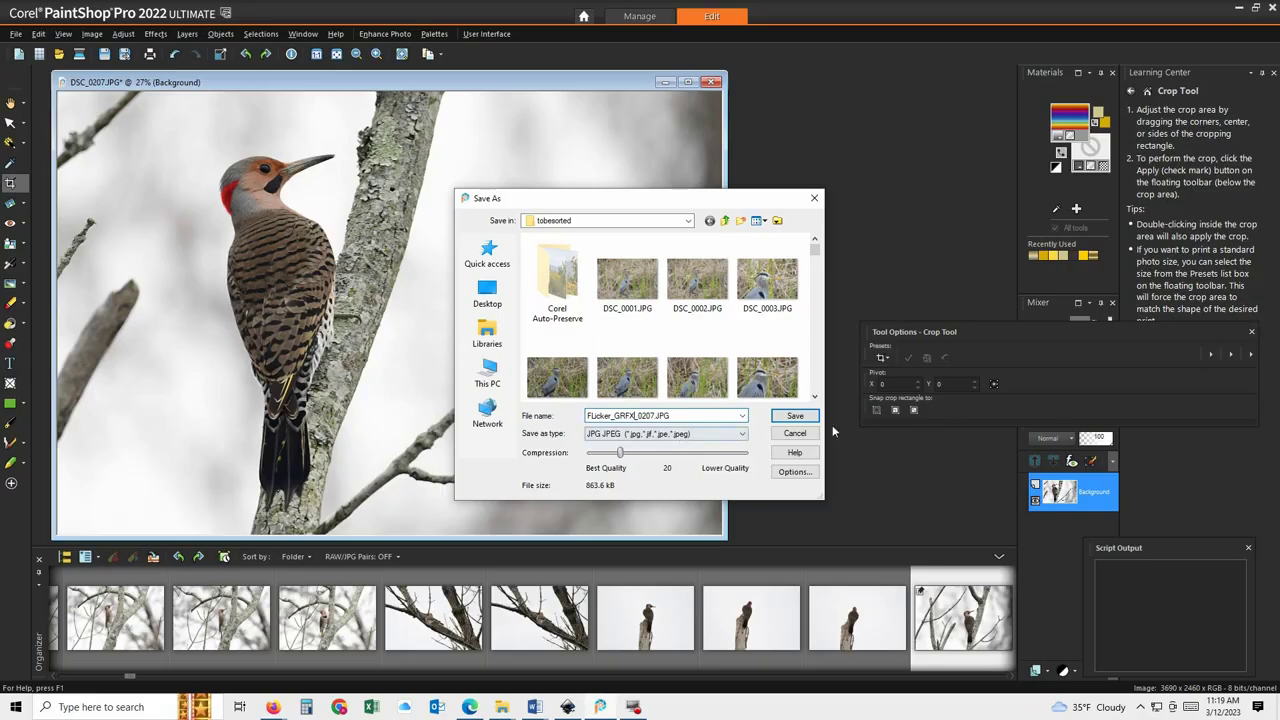
{"action": "left_click", "coordinate": [801, 417]}
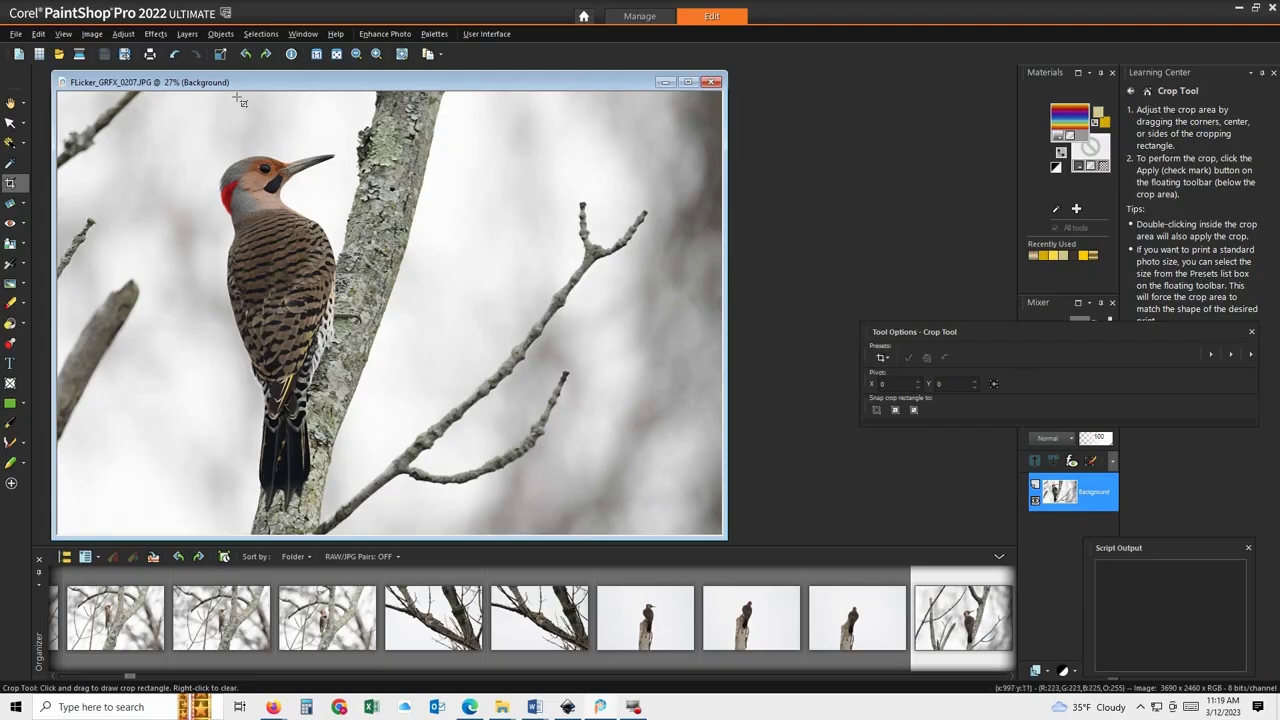
- Start a Fill Light/Clarity adjustment on the woodpecker photo with Fill Light at 25 and Clarity at 13
{"action": "left_click", "coordinate": [153, 36]}
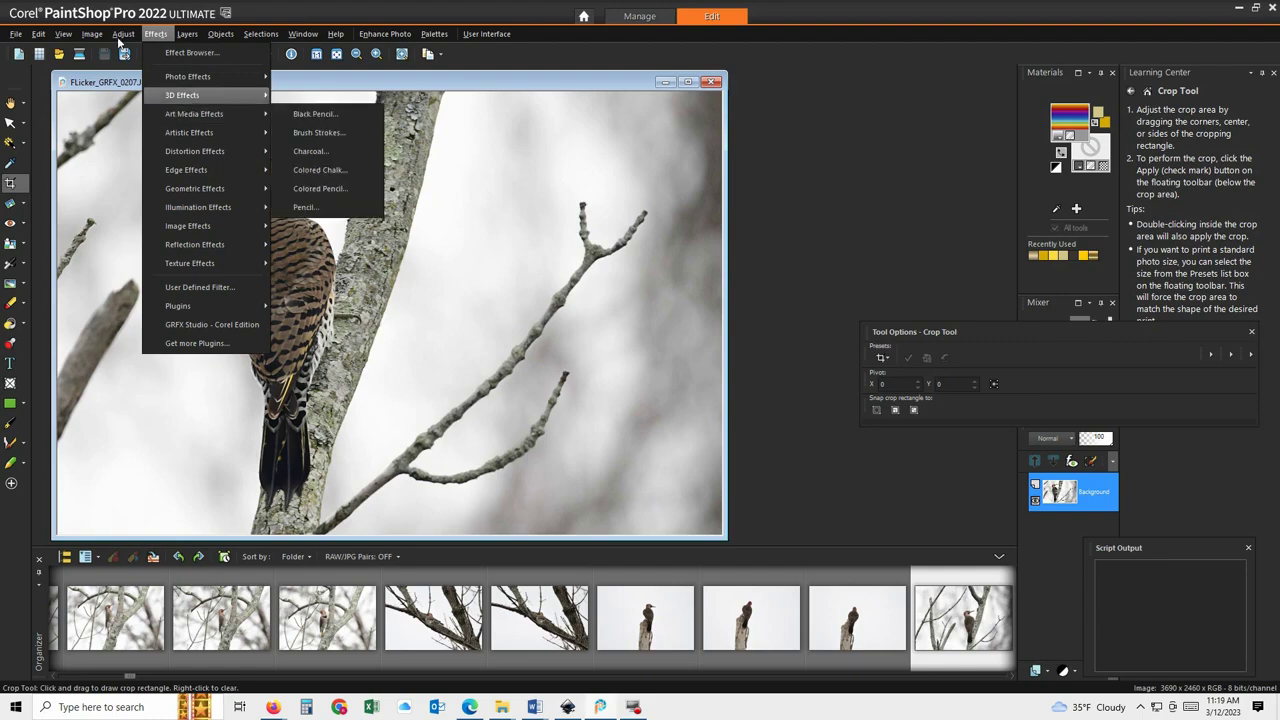
{"action": "mouse_move", "coordinate": [123, 34]}
{"action": "mouse_move", "coordinate": [153, 175]}
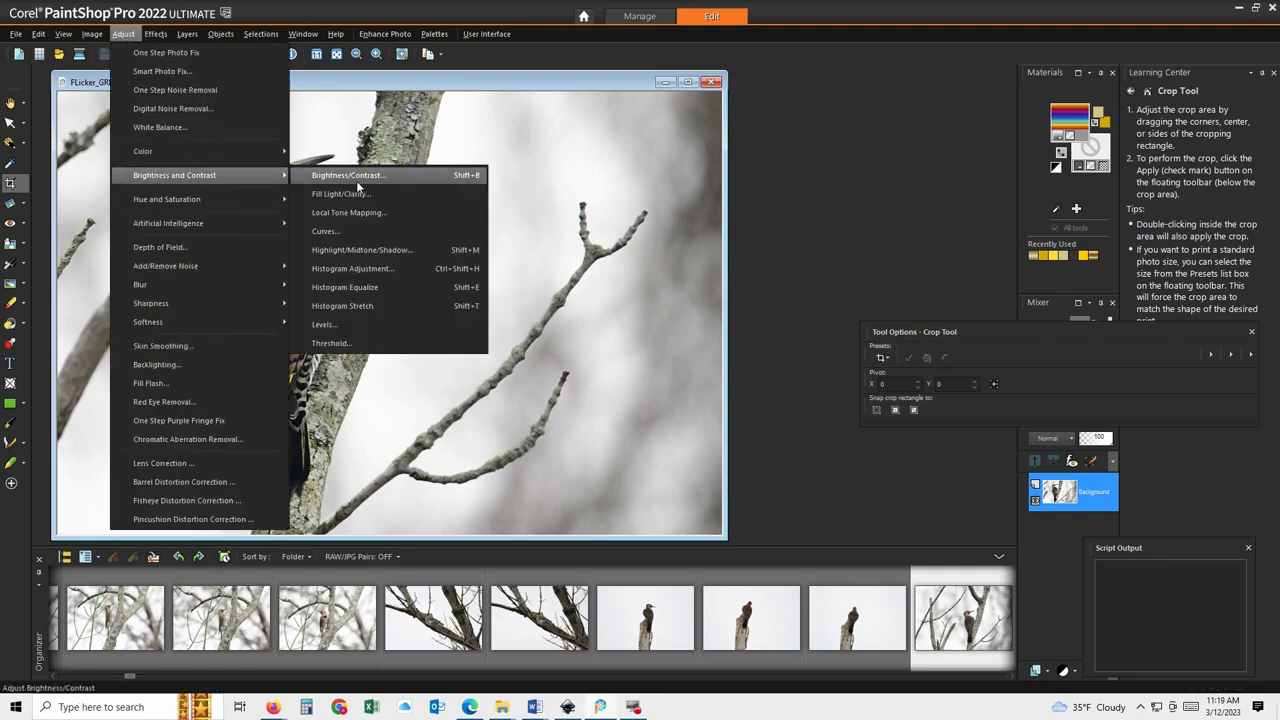
{"action": "left_click", "coordinate": [345, 193]}
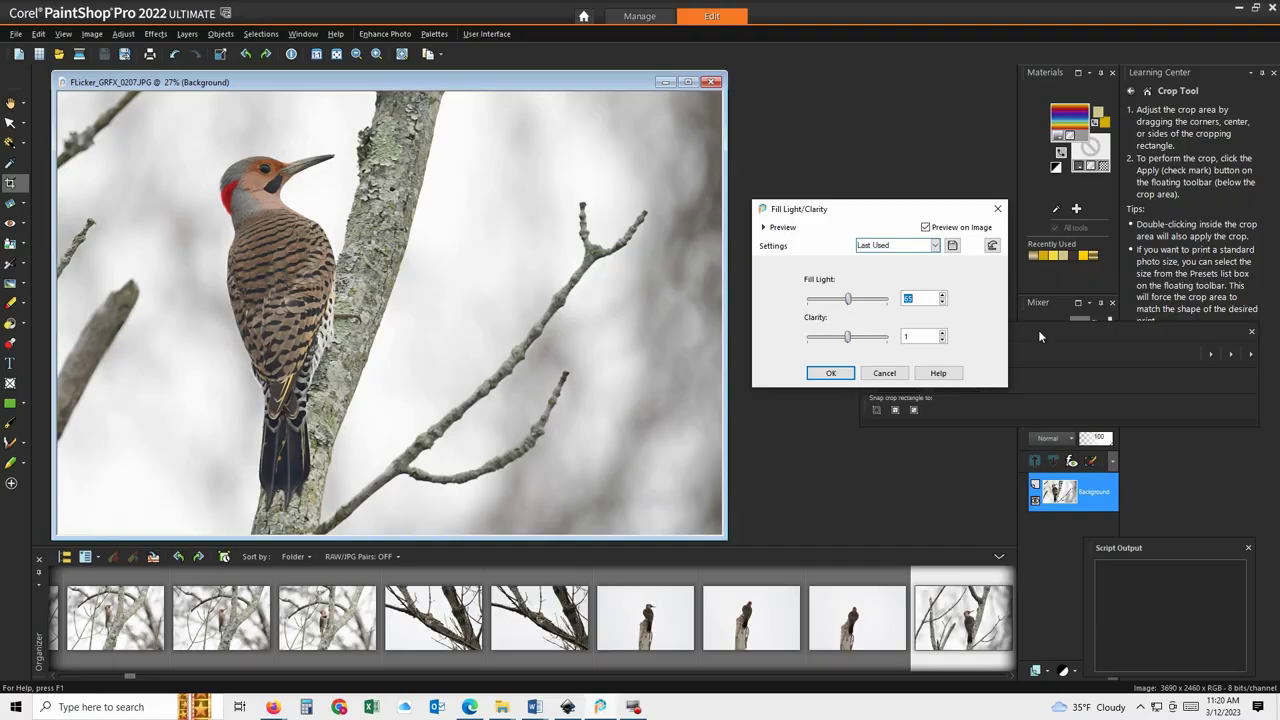
{"action": "left_click_drag", "start_coordinate": [845, 341], "coordinate": [826, 305]}
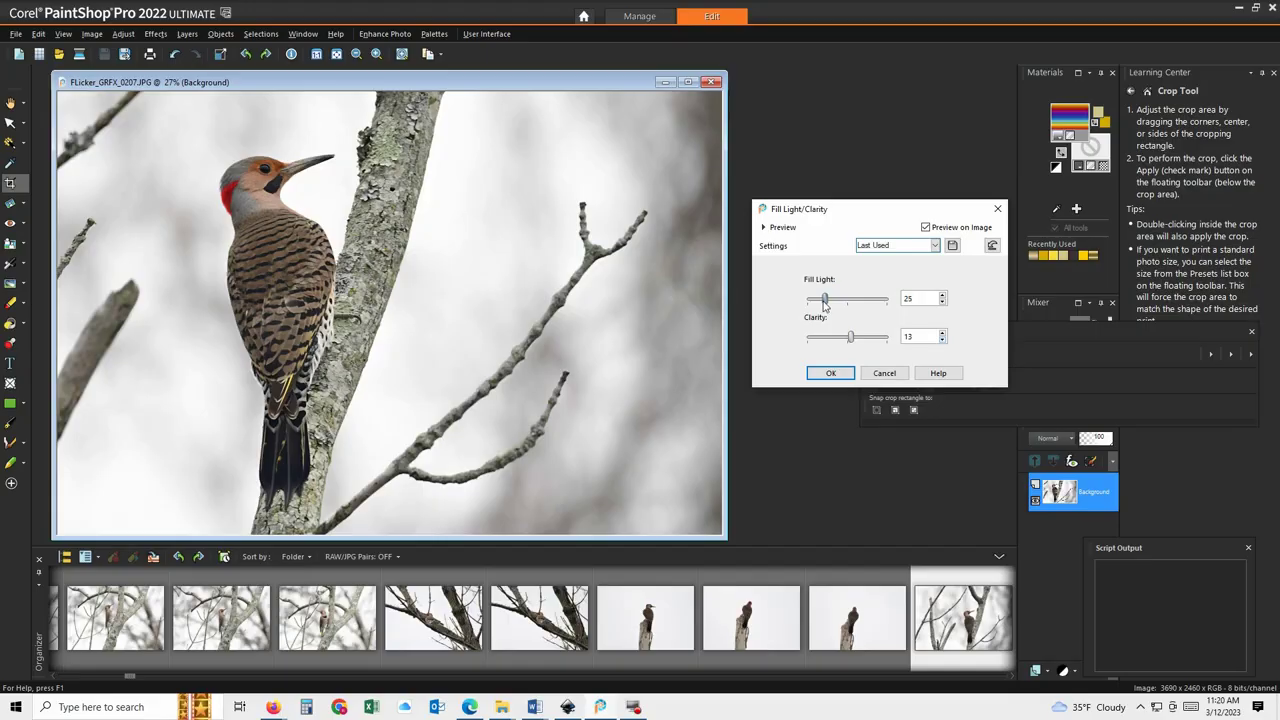
- Compare the woodpecker photo with and without the Fill Light/Clarity preview, and apply the adjustment
{"action": "left_click", "coordinate": [926, 228]}
{"action": "left_click", "coordinate": [926, 228]}
{"action": "left_click", "coordinate": [926, 228]}
{"action": "left_click", "coordinate": [926, 228]}
{"action": "left_click", "coordinate": [926, 228]}
{"action": "left_click", "coordinate": [926, 228]}
{"action": "left_click", "coordinate": [926, 228]}
{"action": "left_click", "coordinate": [843, 375]}
{"action": "scroll", "coordinate": [297, 233], "scroll_direction": "up", "scroll_amount": 3}
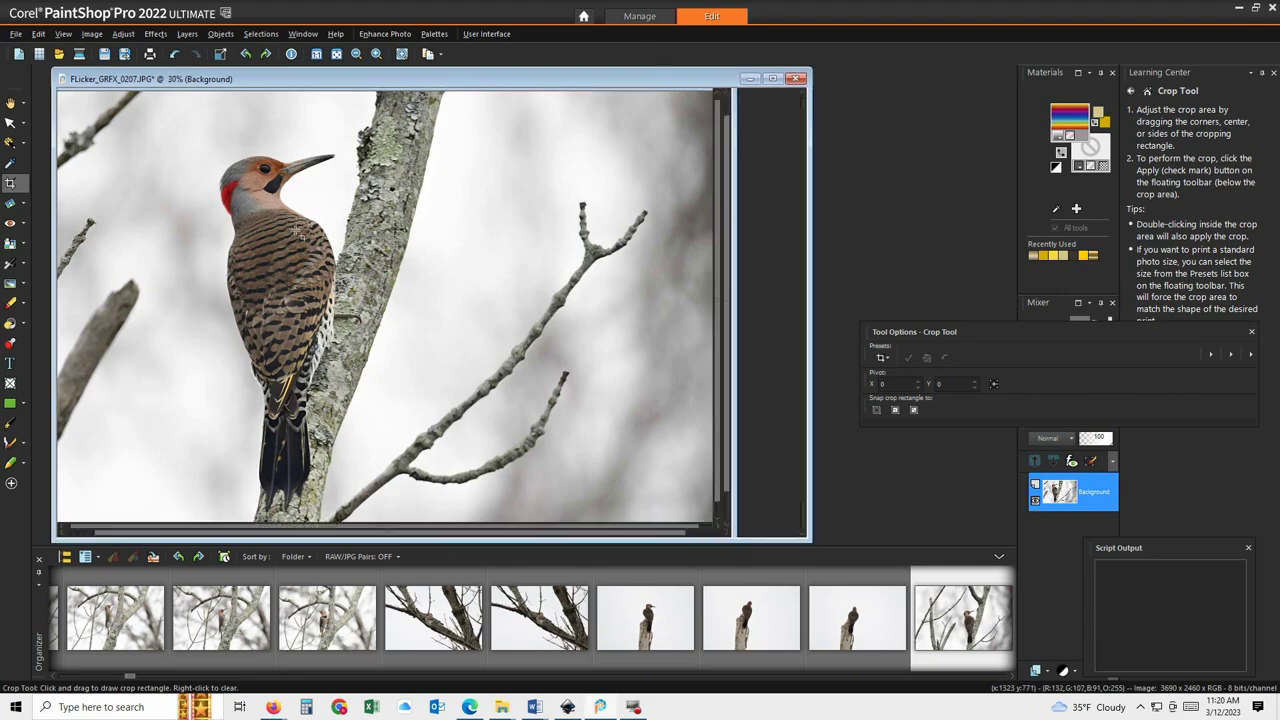
{"action": "scroll", "coordinate": [297, 233], "scroll_direction": "down", "scroll_amount": 2}
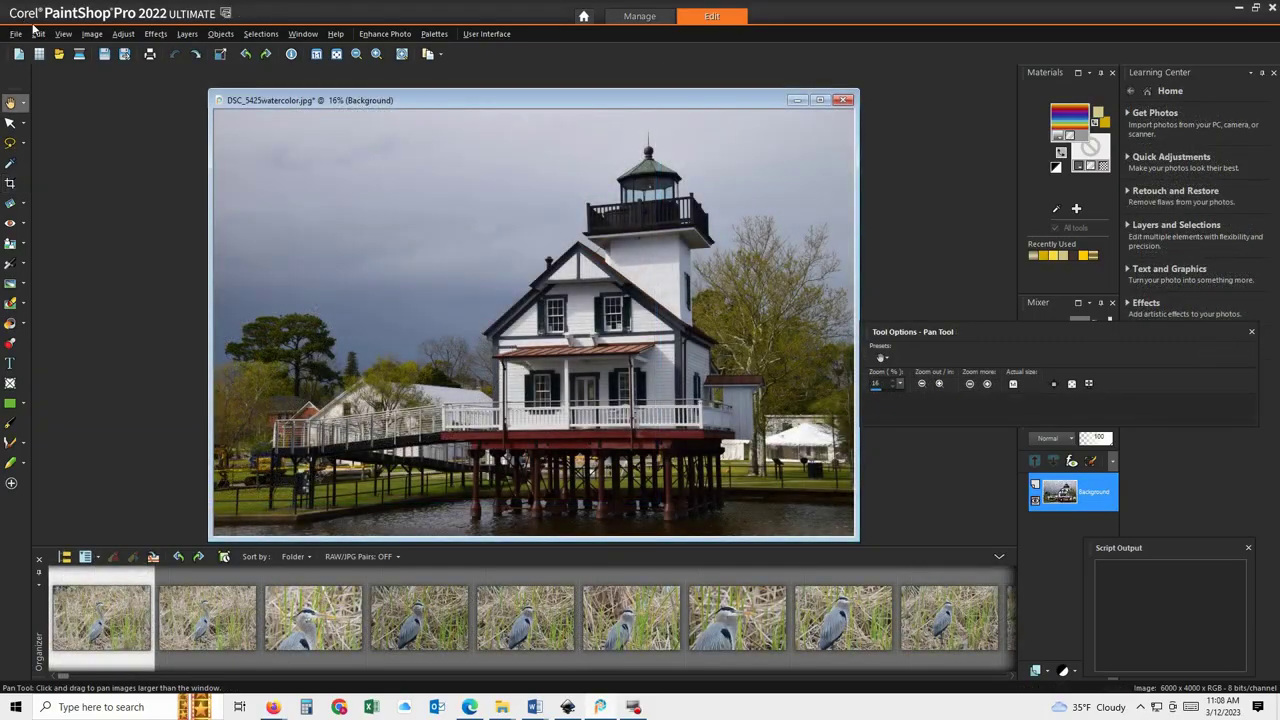
- Apply Local Tone Mapping to the lighthouse photo, trying a strength of 100 before settling on 57
{"action": "left_click", "coordinate": [123, 33]}
{"action": "mouse_move", "coordinate": [196, 182]}
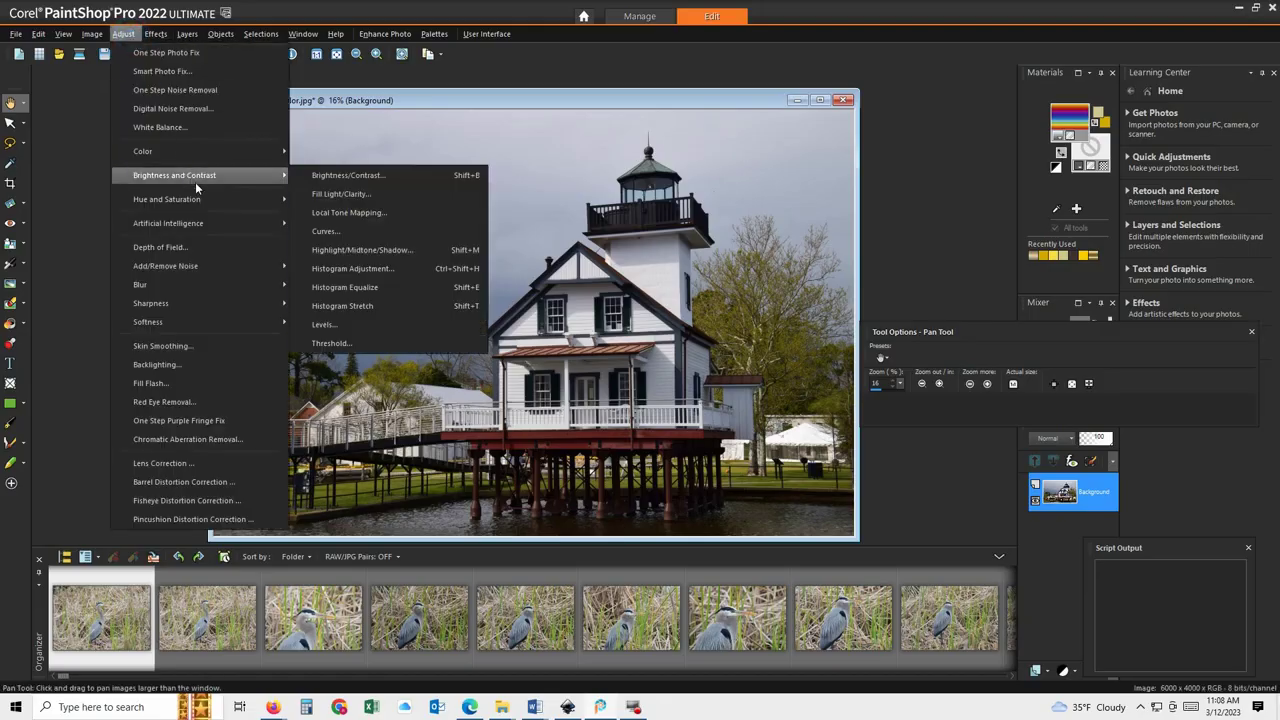
{"action": "left_click", "coordinate": [395, 212]}
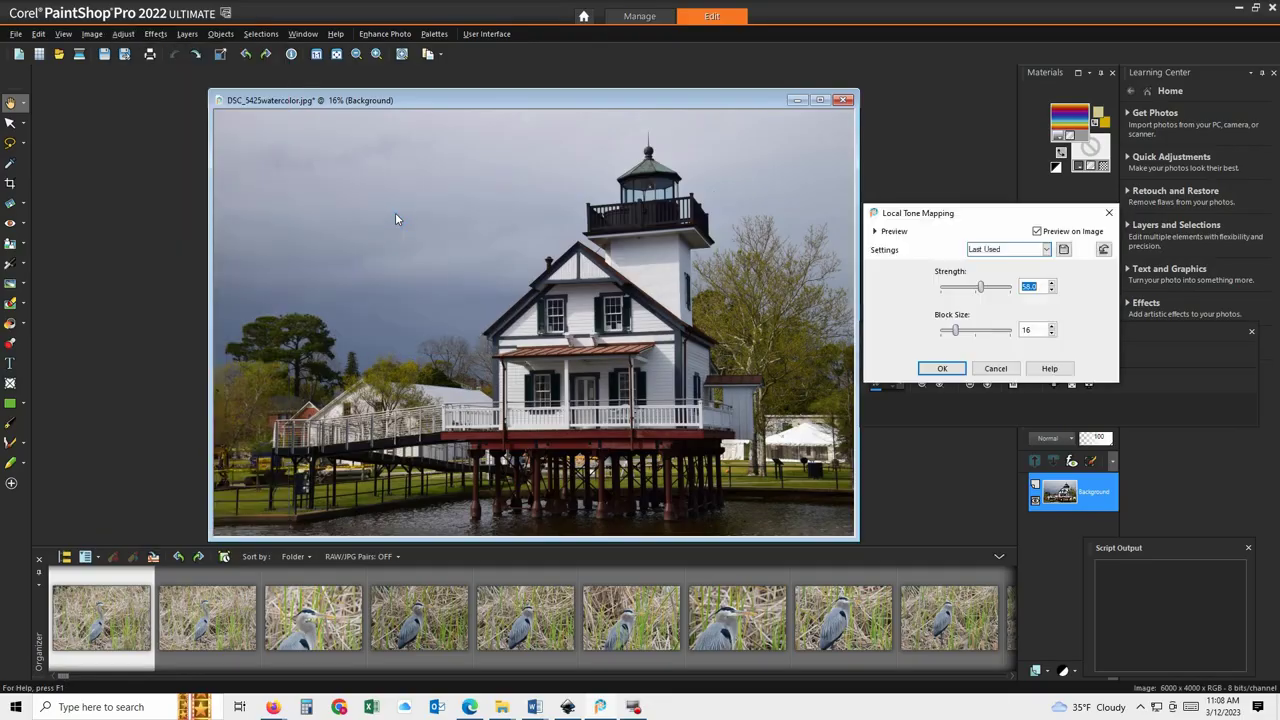
{"action": "left_click_drag", "start_coordinate": [981, 287], "coordinate": [1007, 289]}
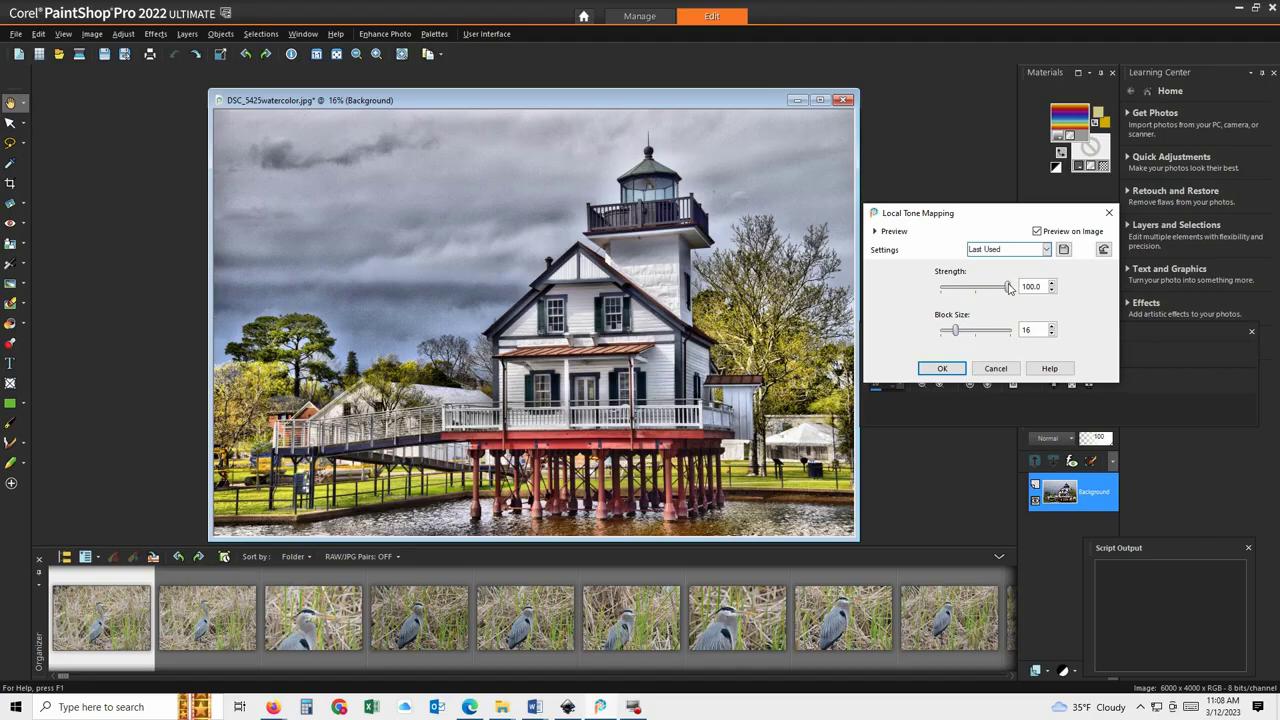
{"action": "left_click_drag", "start_coordinate": [1008, 288], "coordinate": [980, 292]}
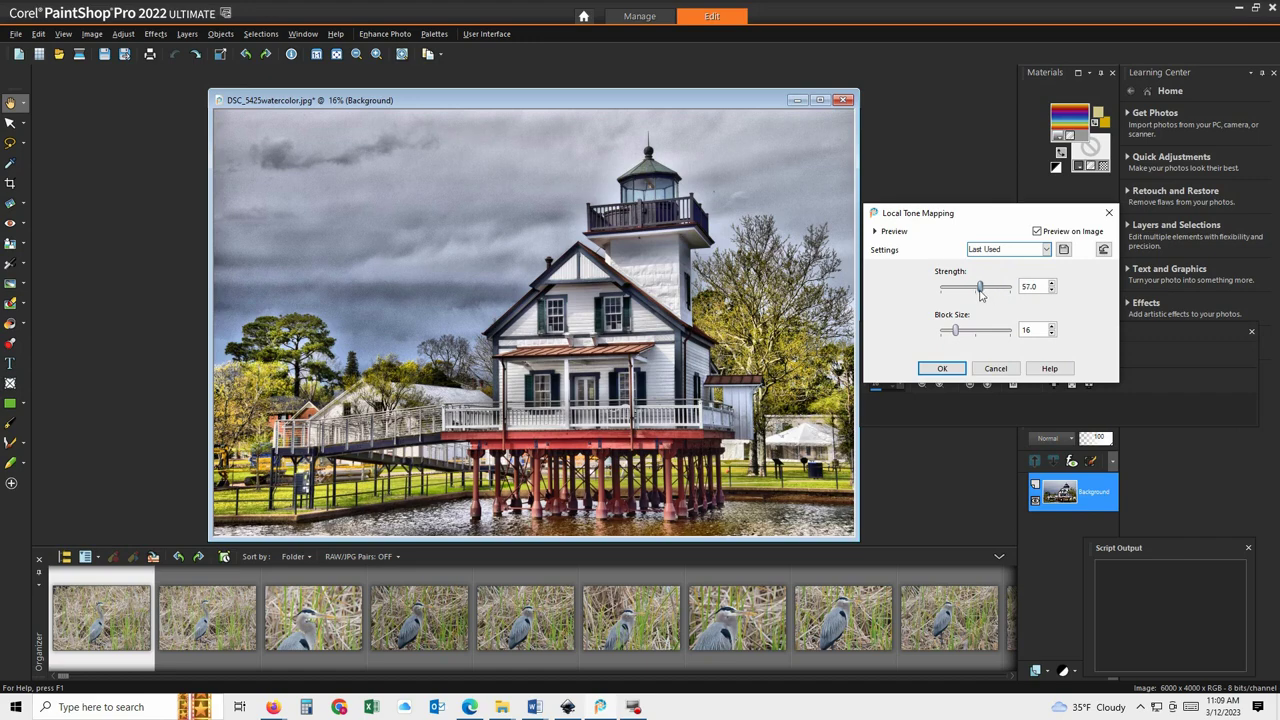
{"action": "left_click", "coordinate": [941, 368]}
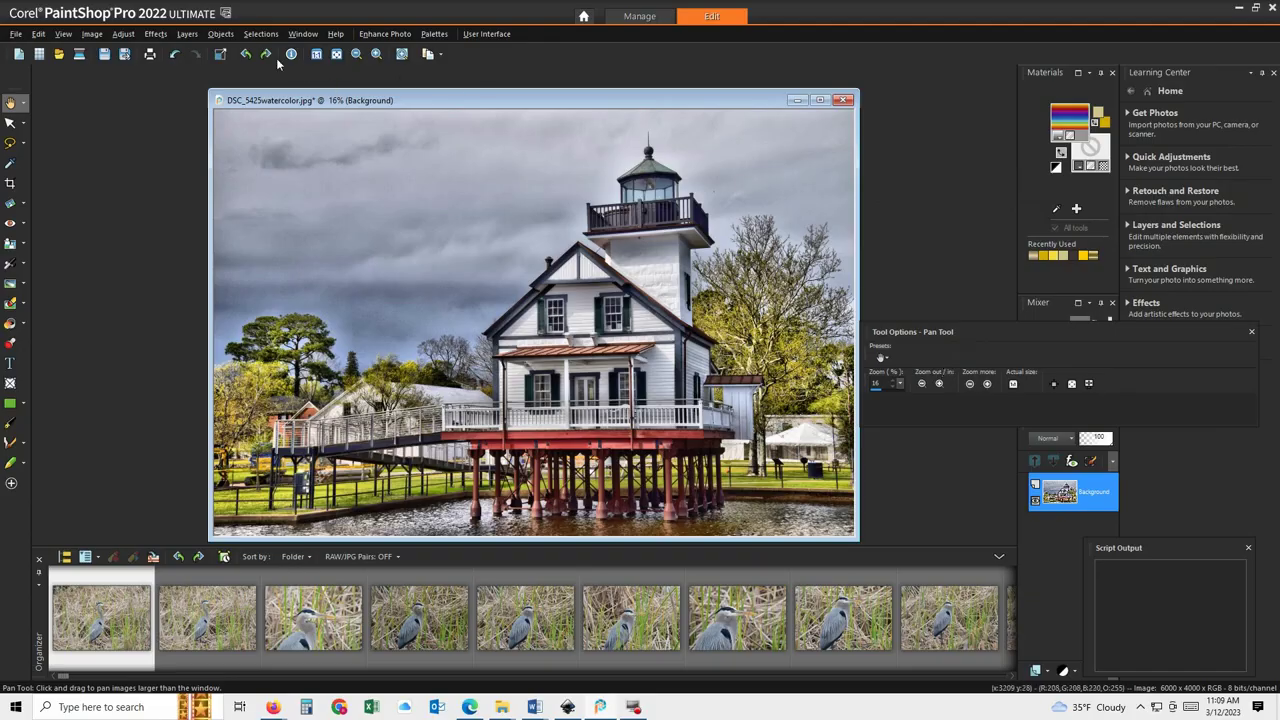
- Open the lighthouse photo in GRFX Studio - Corel Edition and add the Watercolor effect from Art FX
{"action": "left_click", "coordinate": [153, 34]}
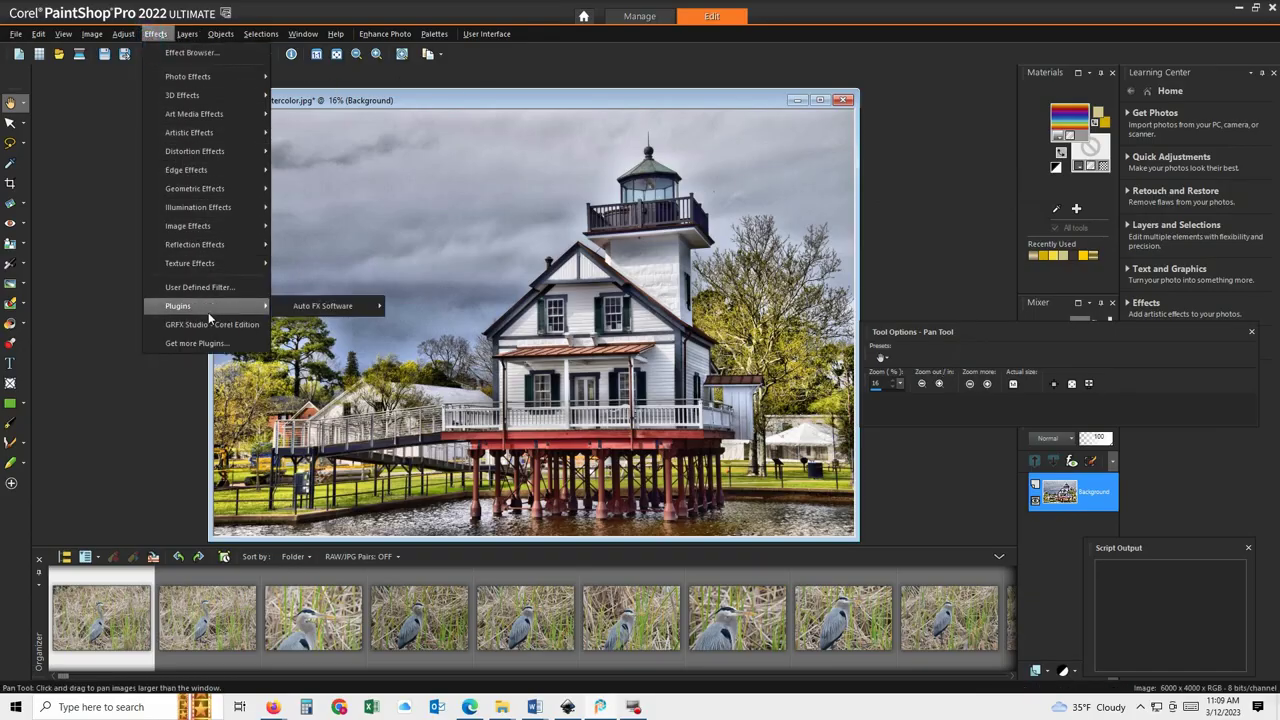
{"action": "mouse_move", "coordinate": [215, 305]}
{"action": "mouse_move", "coordinate": [318, 306]}
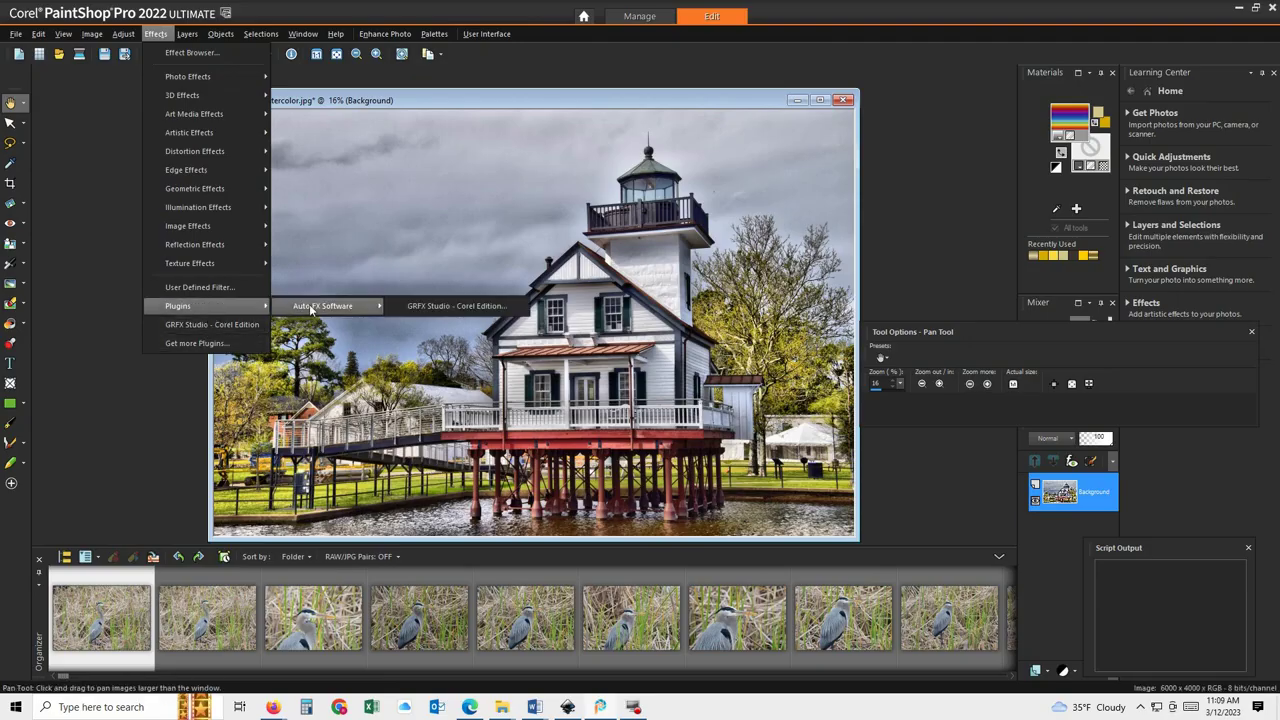
{"action": "left_click", "coordinate": [432, 306]}
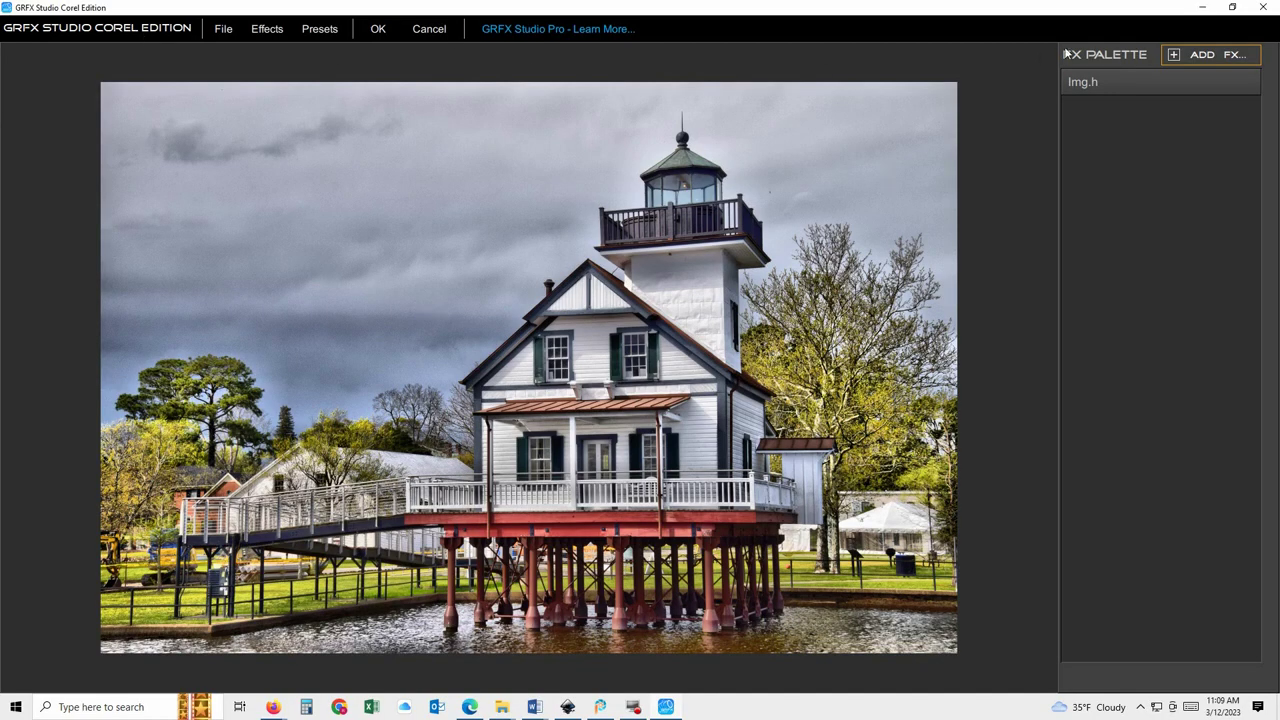
{"action": "left_click", "coordinate": [1203, 58]}
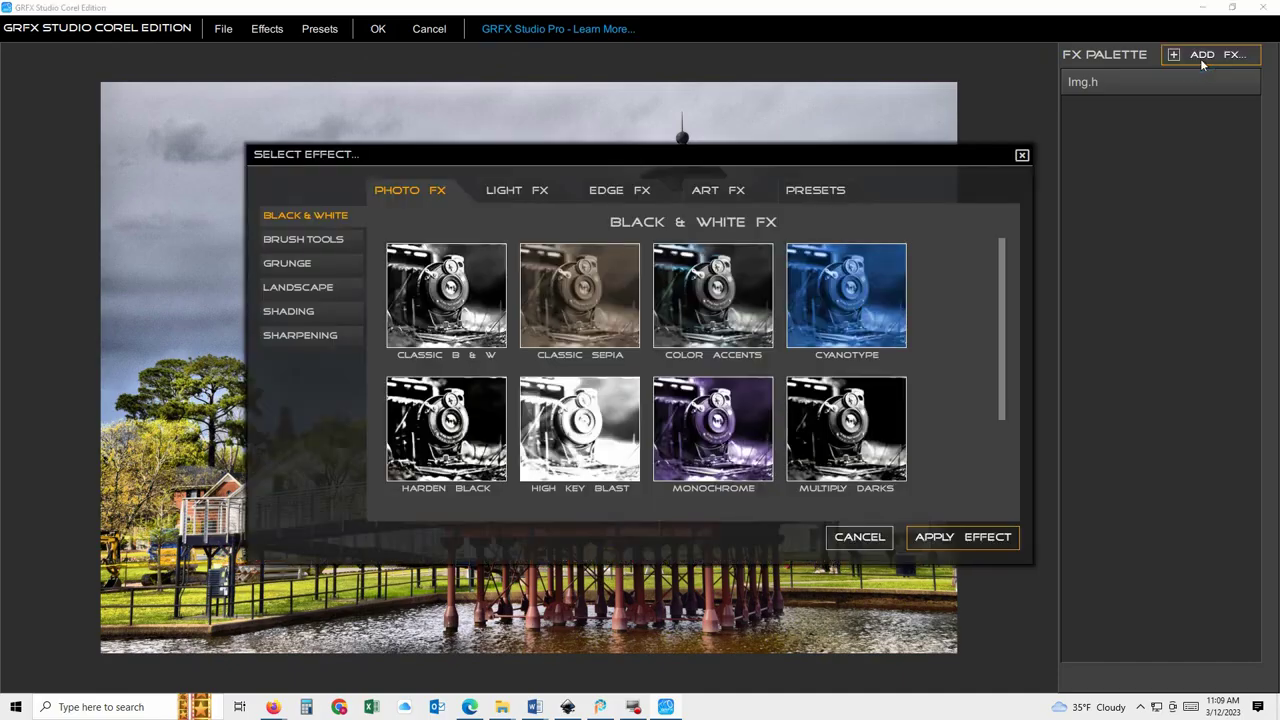
{"action": "left_click", "coordinate": [717, 192]}
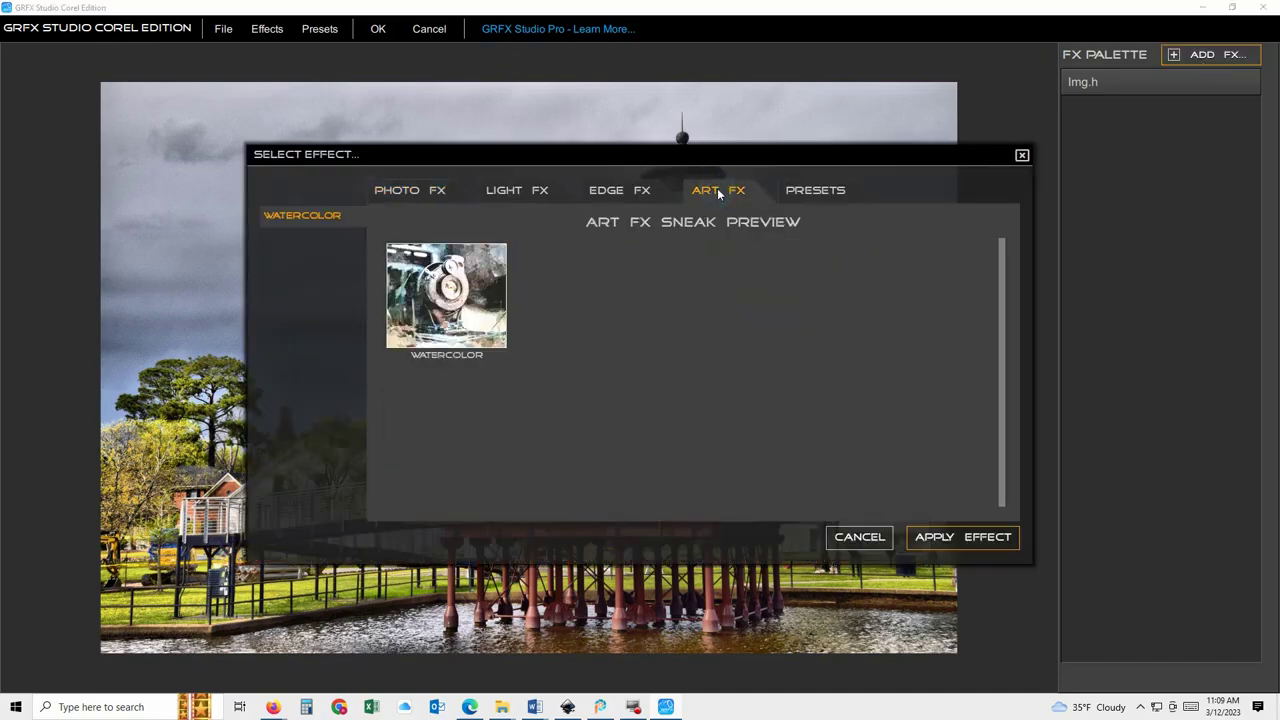
{"action": "left_click", "coordinate": [945, 538]}
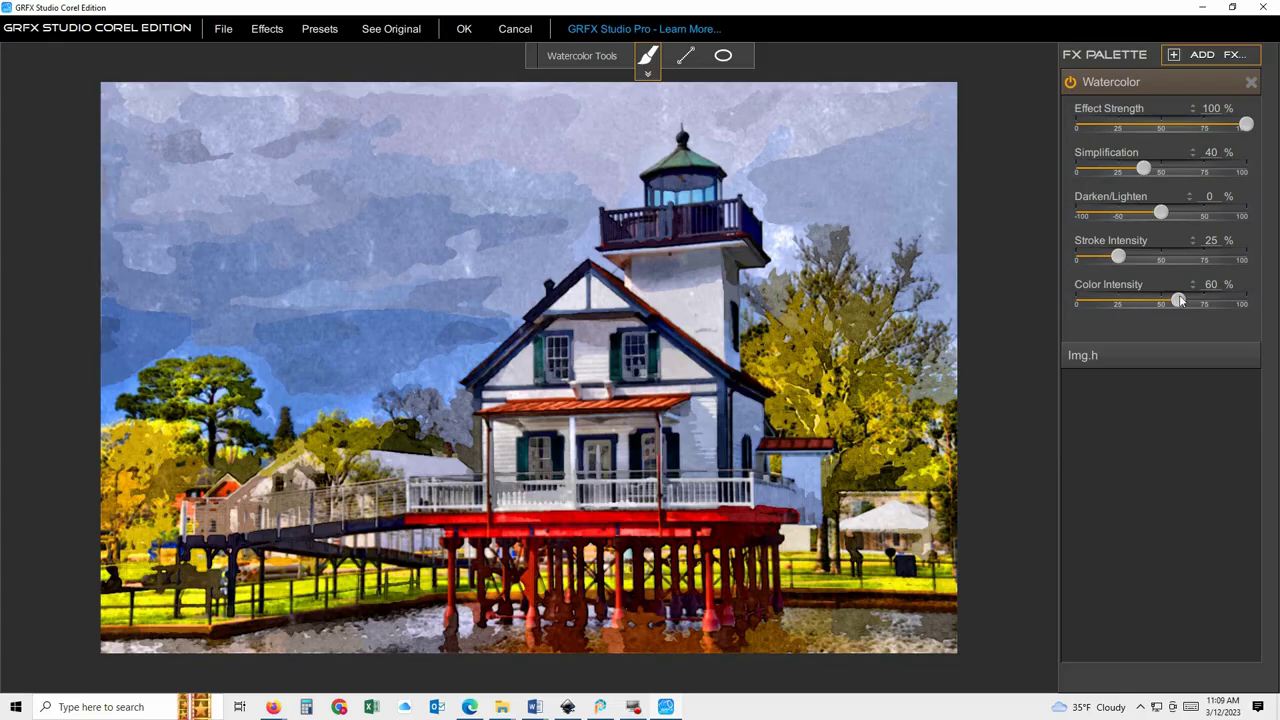
- Set the Watercolor effect's Color Intensity to 18%, and try stronger and weaker Stroke Intensity before setting it to 27%
{"action": "left_click_drag", "start_coordinate": [1178, 300], "coordinate": [1107, 299]}
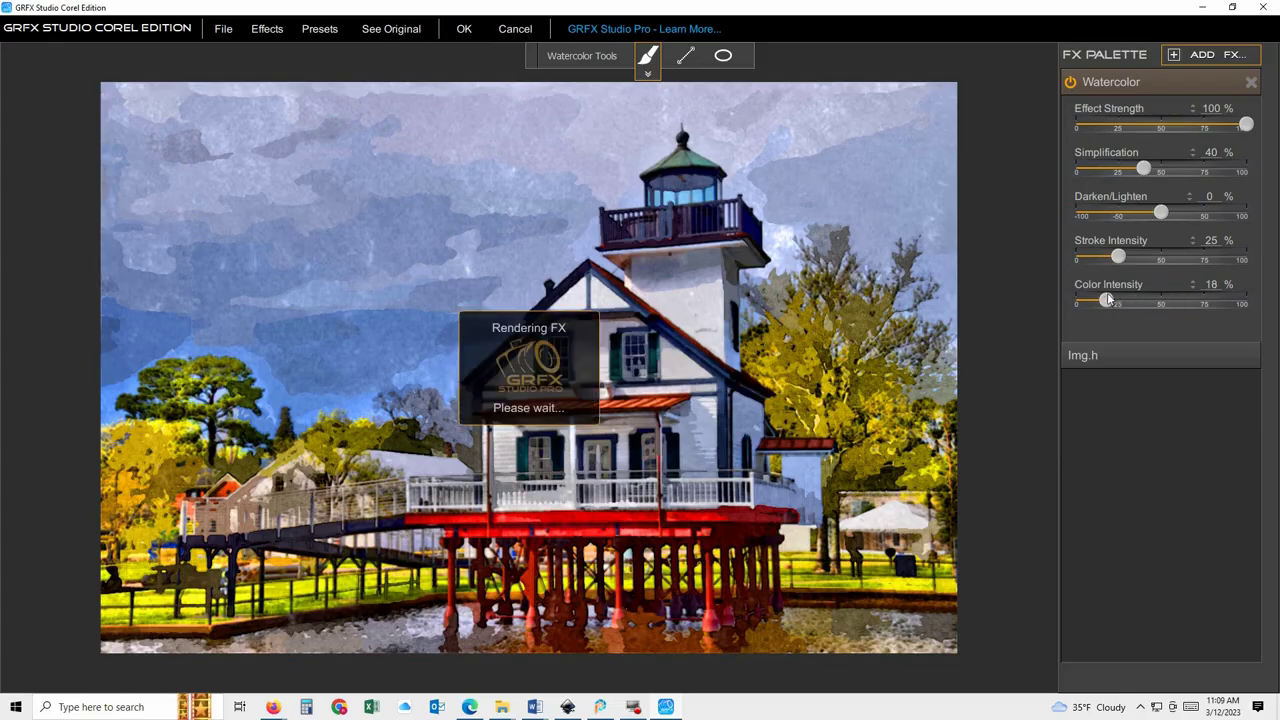
{"action": "left_click_drag", "start_coordinate": [1118, 256], "coordinate": [1183, 257]}
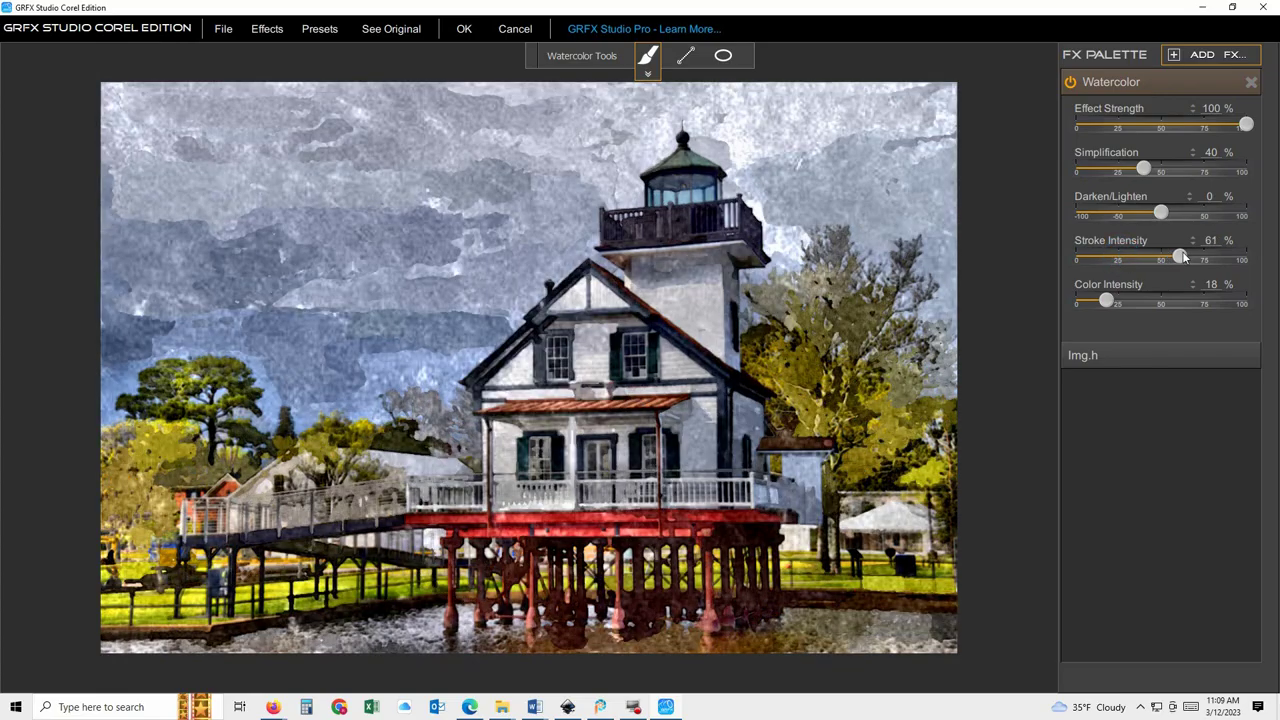
{"action": "left_click_drag", "start_coordinate": [1183, 257], "coordinate": [1100, 258]}
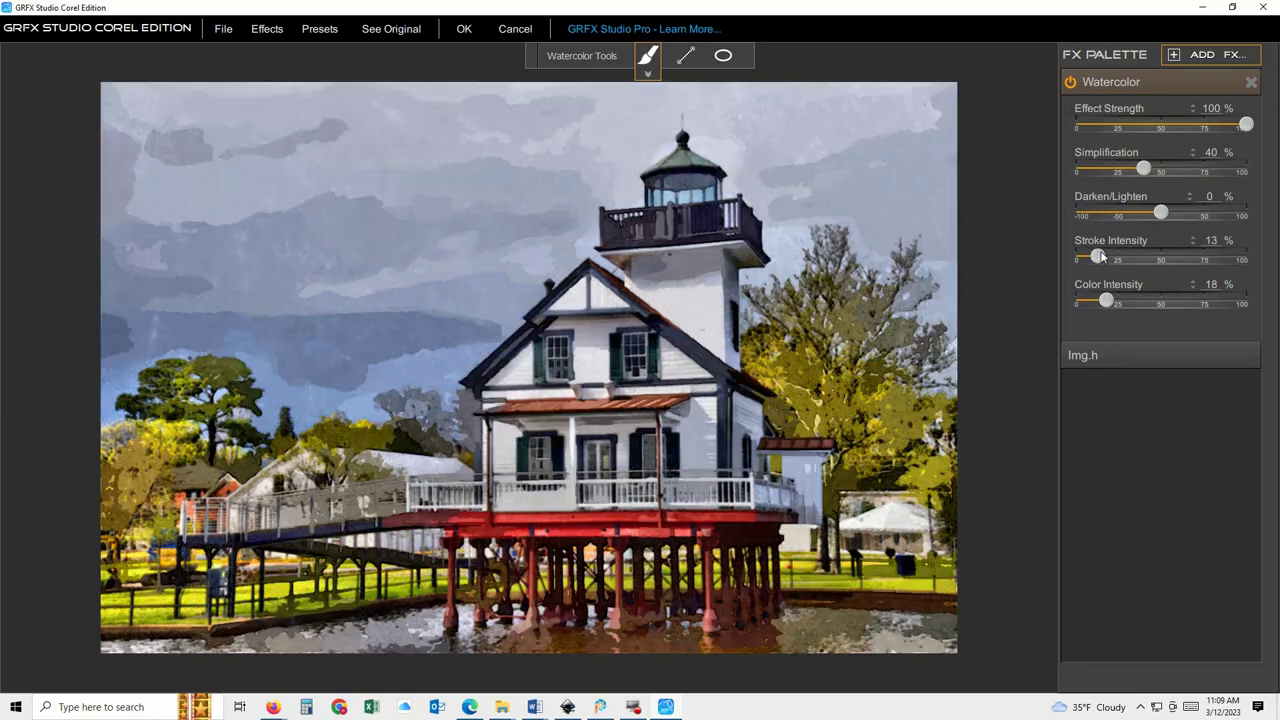
{"action": "left_click_drag", "start_coordinate": [1097, 257], "coordinate": [1122, 259]}
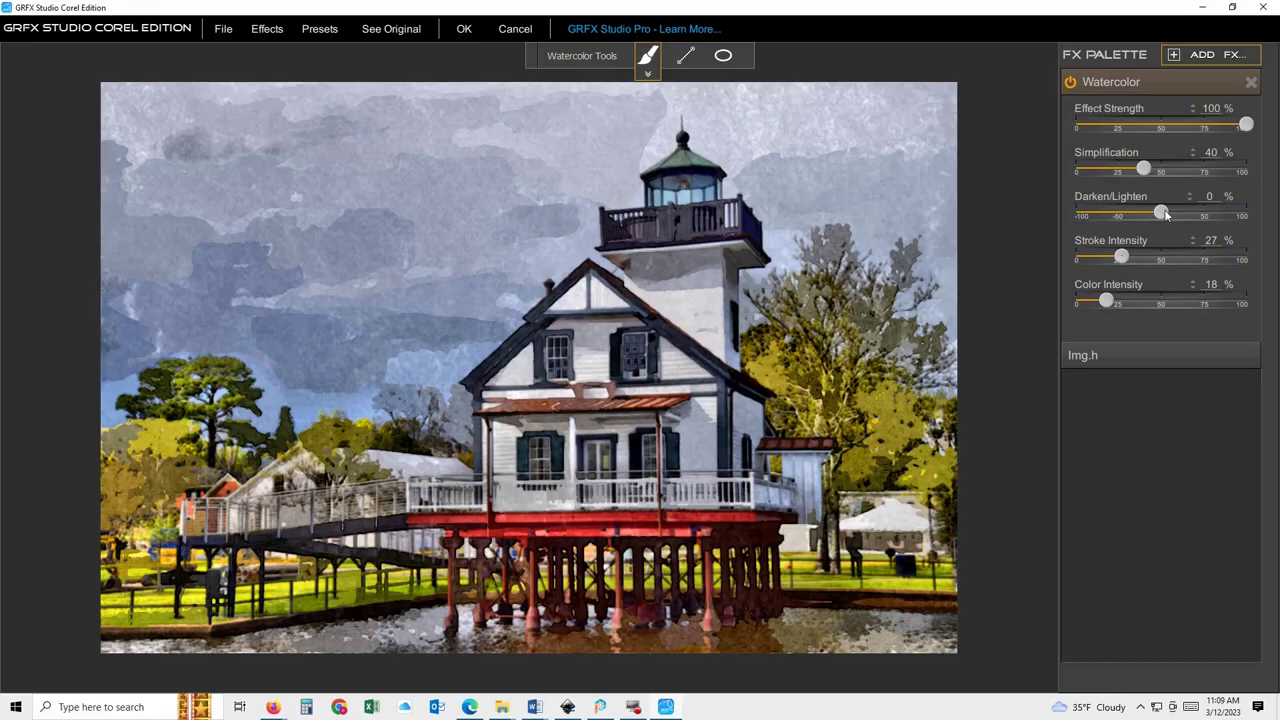
- Try different Darken/Lighten and Simplification amounts for the Watercolor effect, ending with Darken/Lighten at -4% and Simplification at 39%
{"action": "left_click_drag", "start_coordinate": [1160, 211], "coordinate": [1126, 212]}
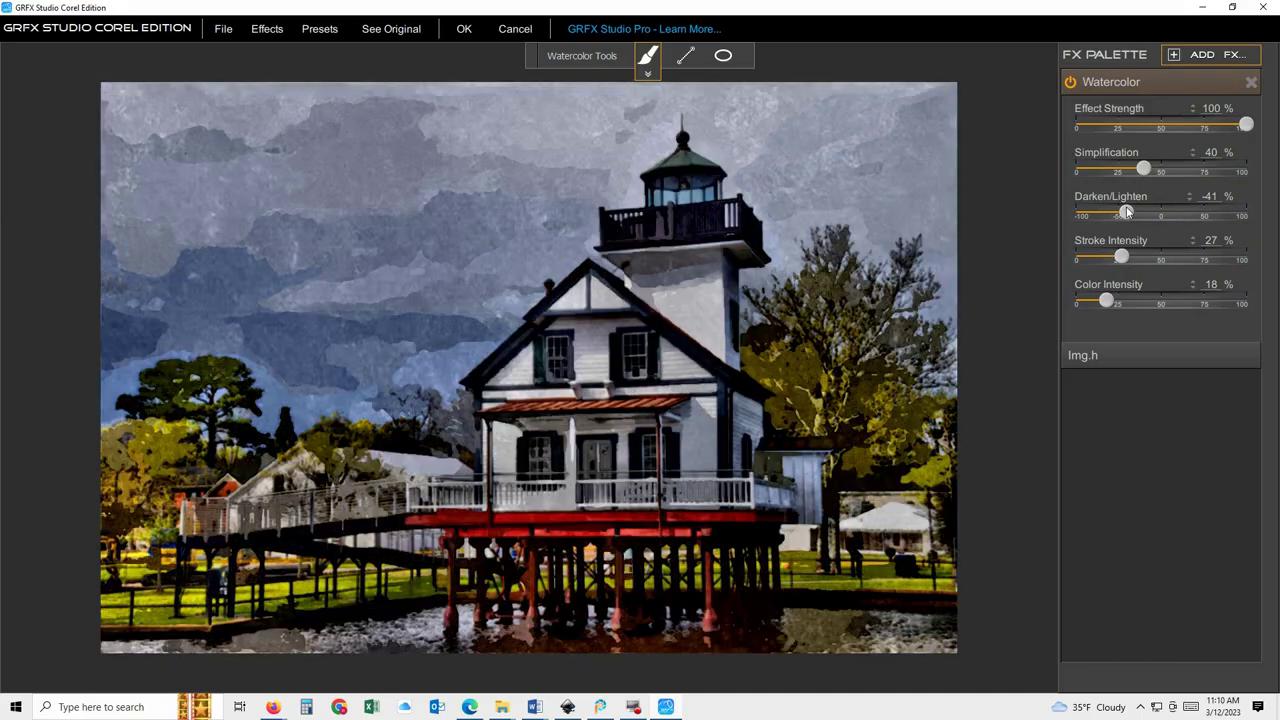
{"action": "left_click_drag", "start_coordinate": [1127, 212], "coordinate": [1157, 214]}
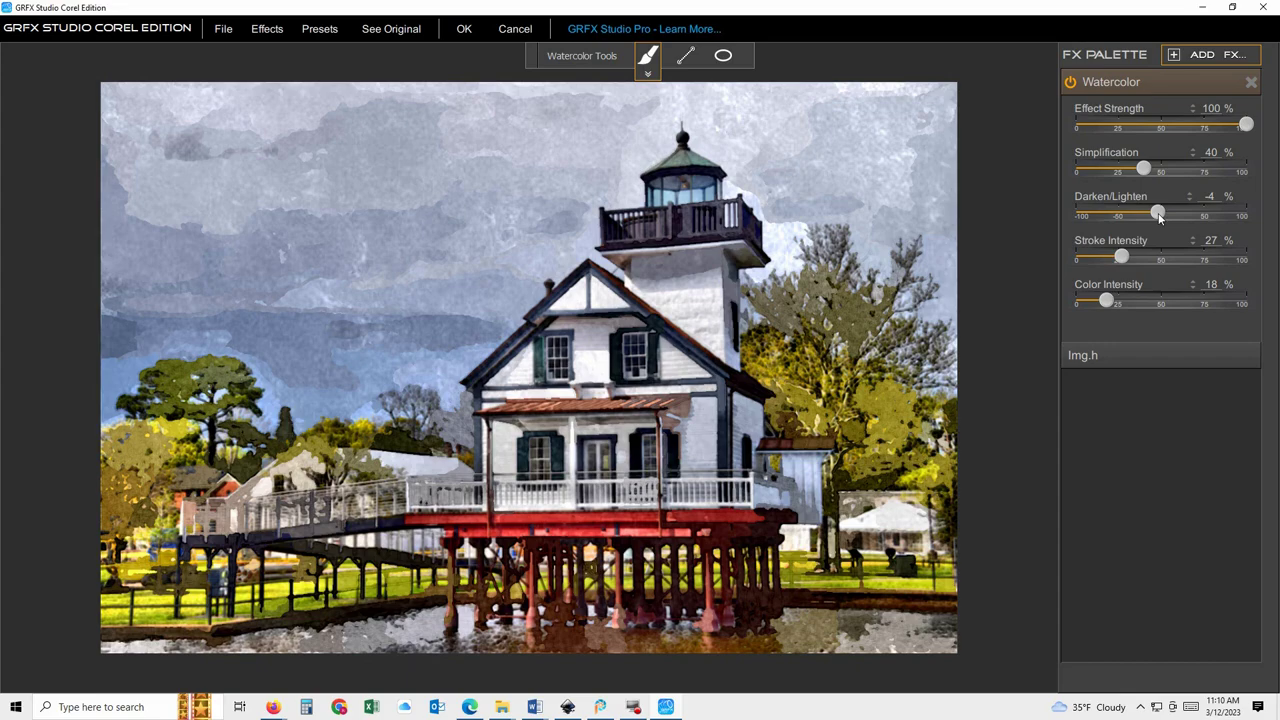
{"action": "left_click_drag", "start_coordinate": [1143, 168], "coordinate": [1103, 170]}
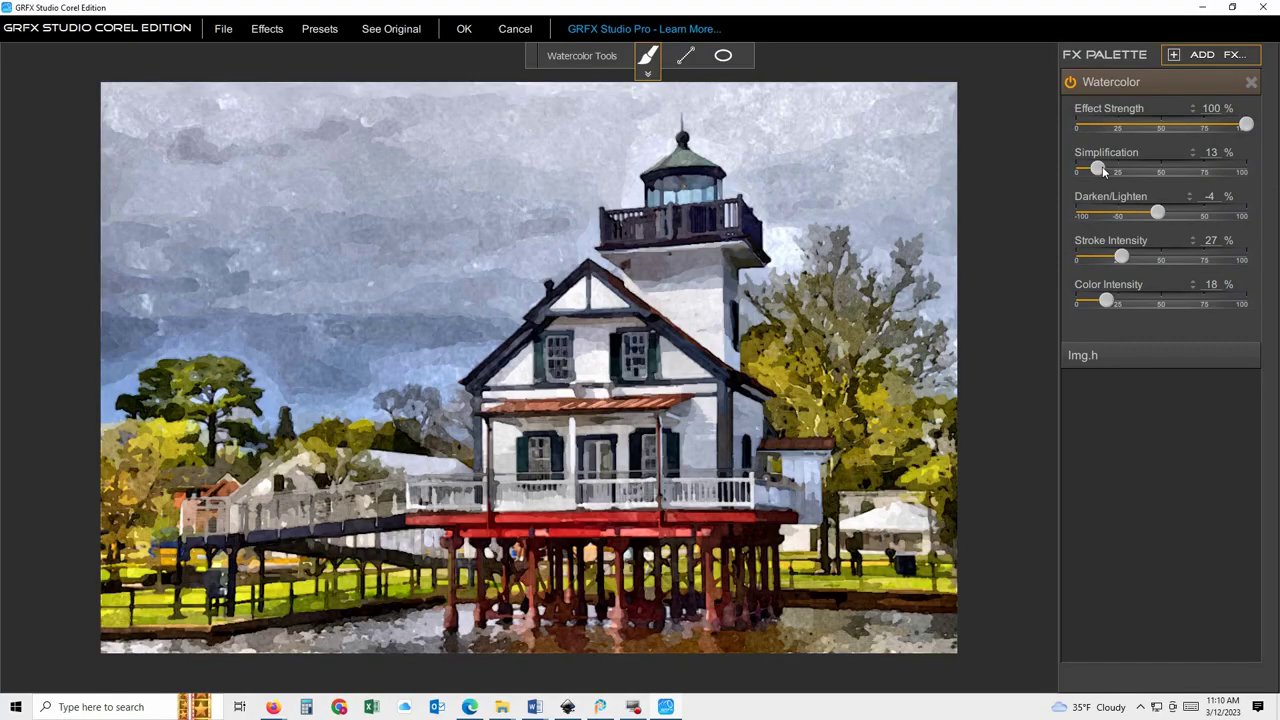
{"action": "left_click_drag", "start_coordinate": [1102, 166], "coordinate": [1121, 171]}
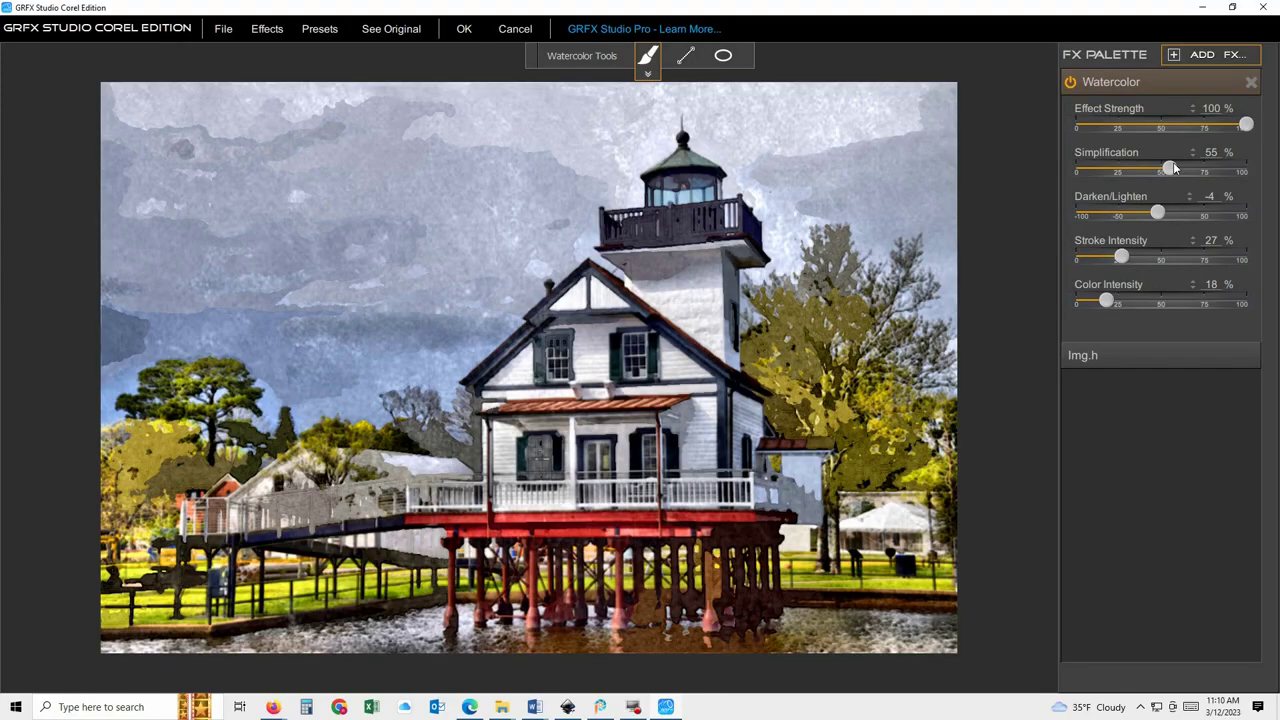
{"action": "left_click_drag", "start_coordinate": [1174, 166], "coordinate": [1145, 170]}
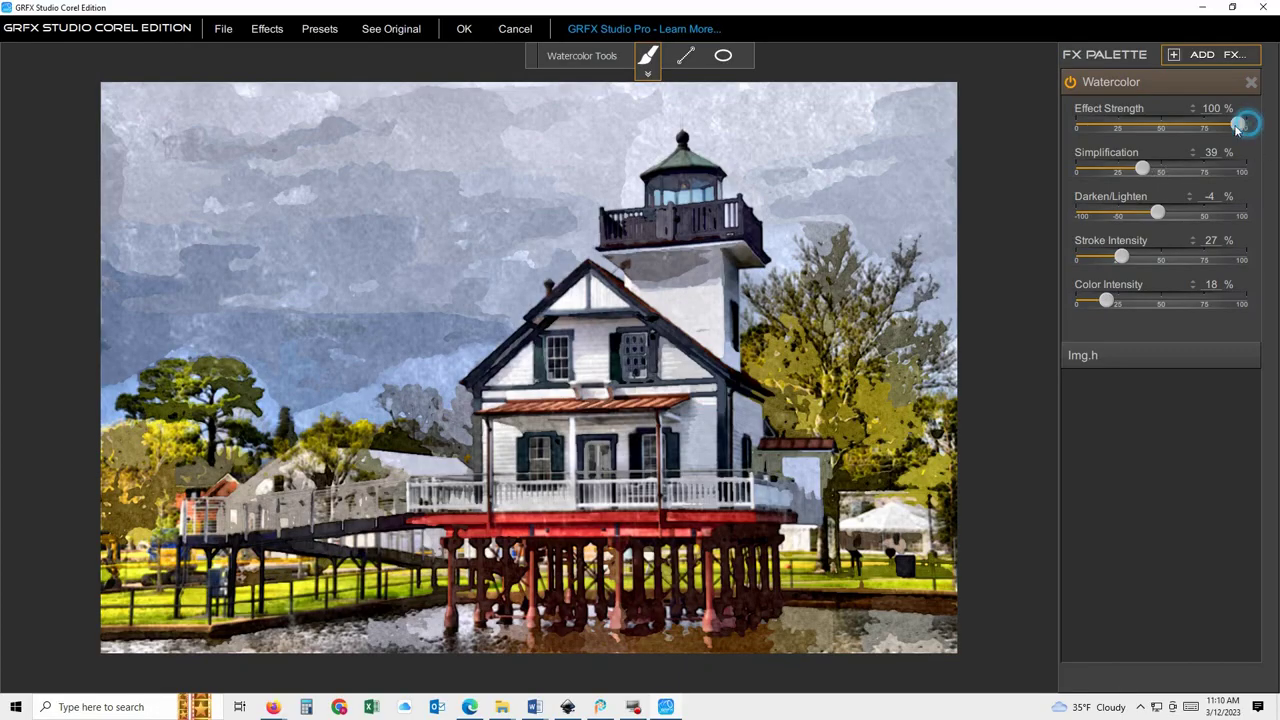
- Set the Watercolor effect's strength to 77% and return the result to PaintShop Pro
{"action": "left_click_drag", "start_coordinate": [1247, 126], "coordinate": [1170, 128]}
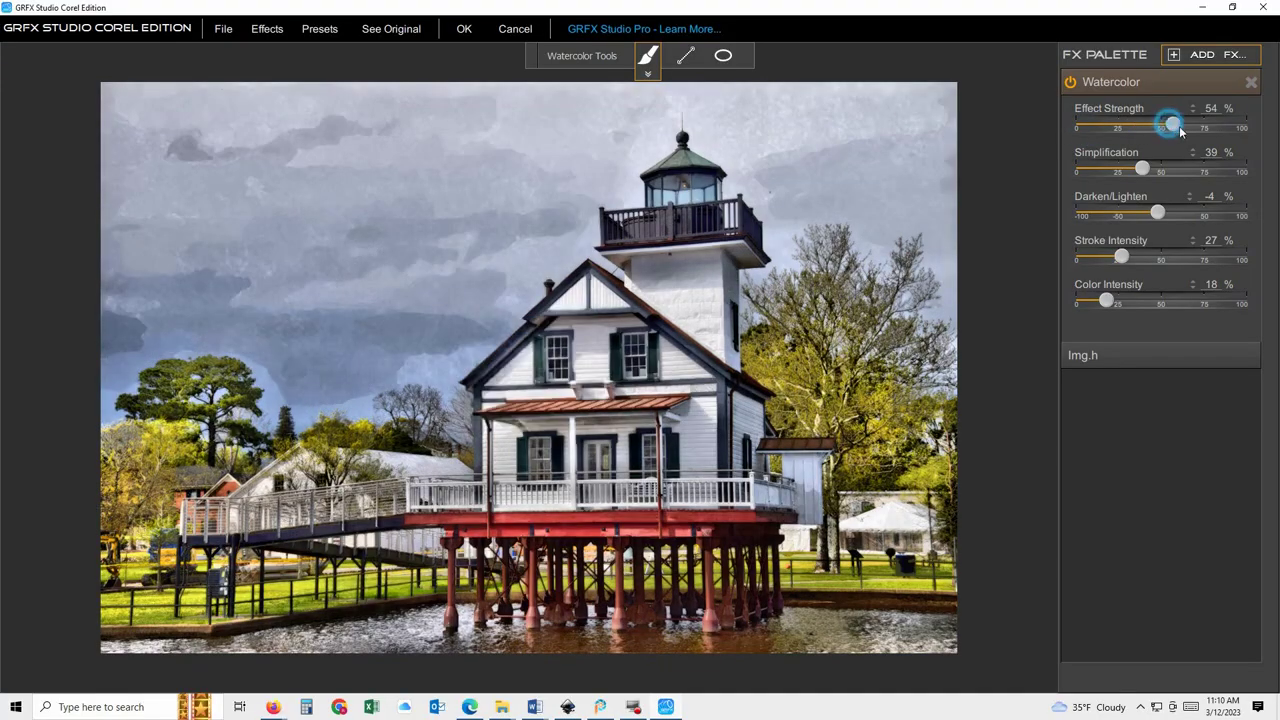
{"action": "left_click_drag", "start_coordinate": [1170, 128], "coordinate": [1207, 128]}
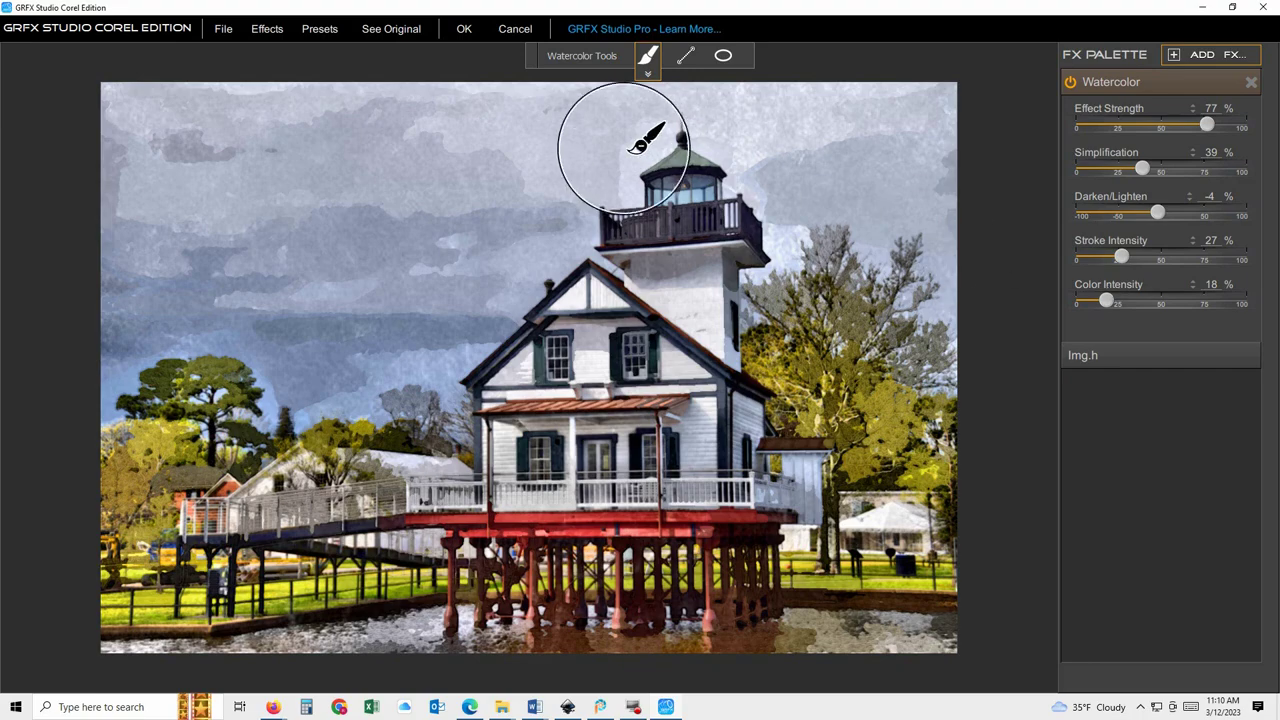
{"action": "left_click", "coordinate": [463, 31]}
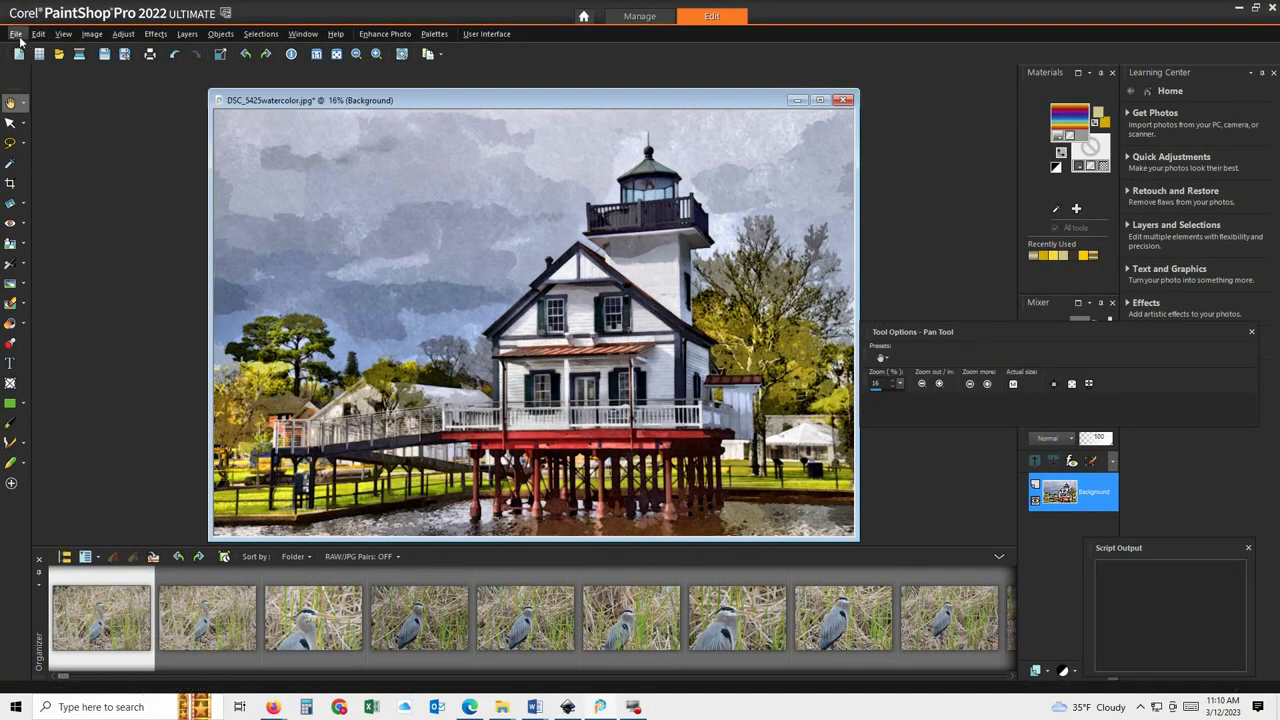
- Save the watercolor lighthouse image in the Edenton folder as DSC_5425watercolor2.jpg
{"action": "left_click", "coordinate": [17, 34]}
{"action": "left_click", "coordinate": [58, 207]}
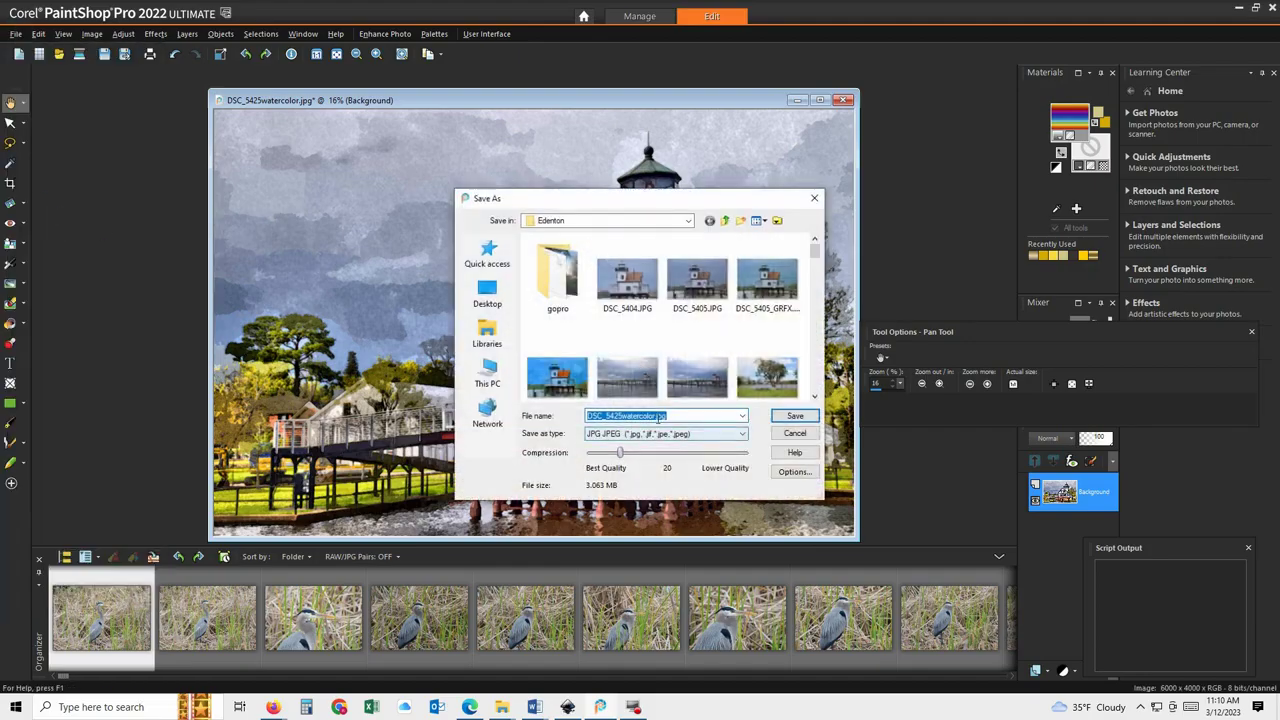
{"action": "left_click", "coordinate": [659, 416]}
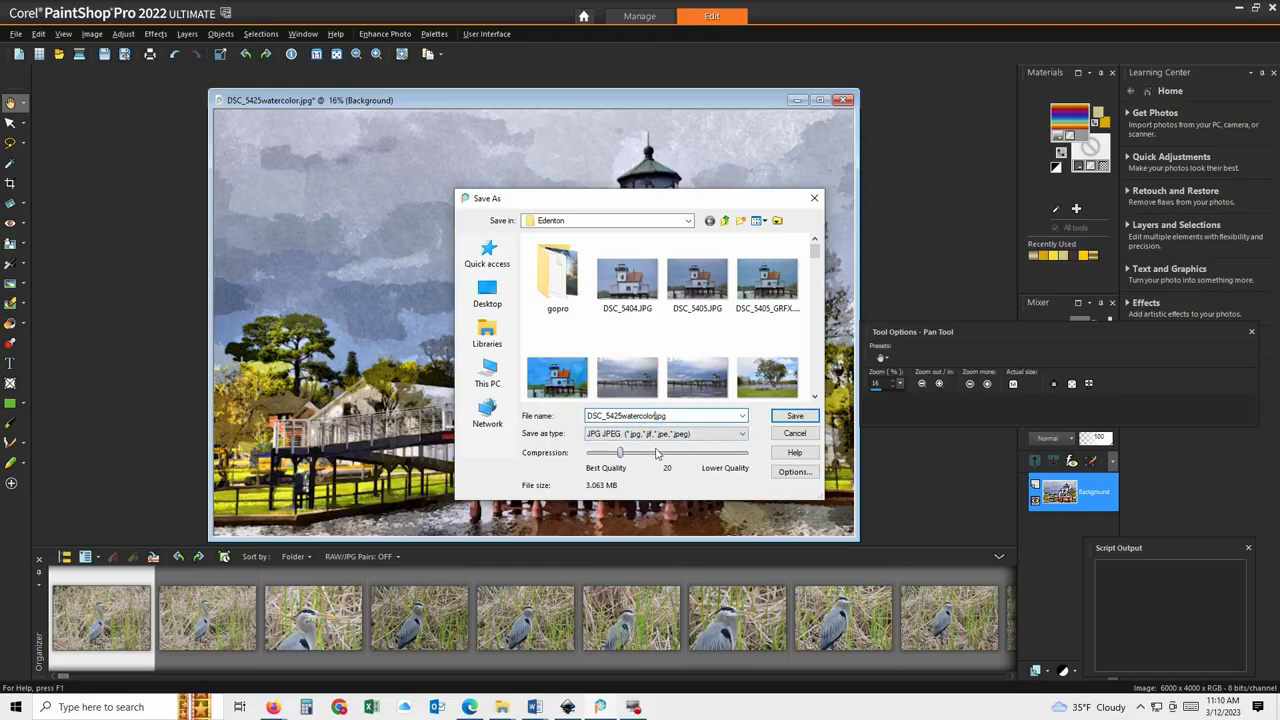
{"action": "type", "text": "2"}
{"action": "left_click", "coordinate": [786, 416]}
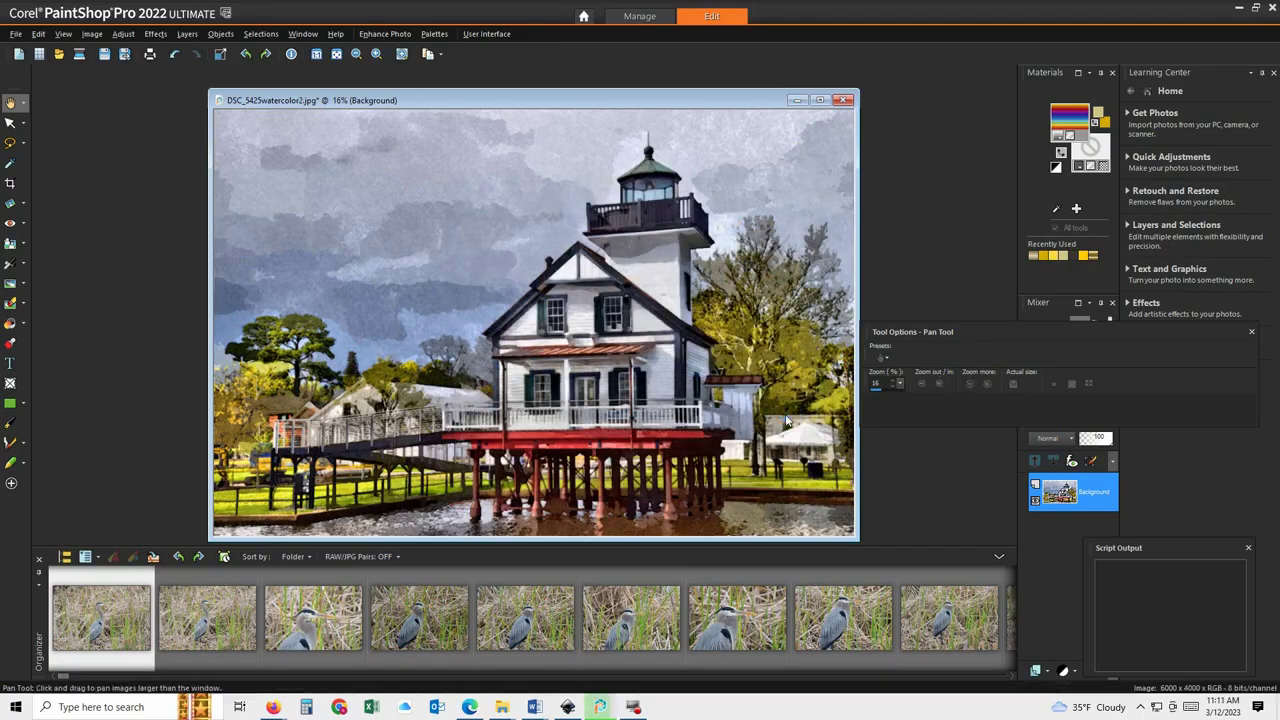